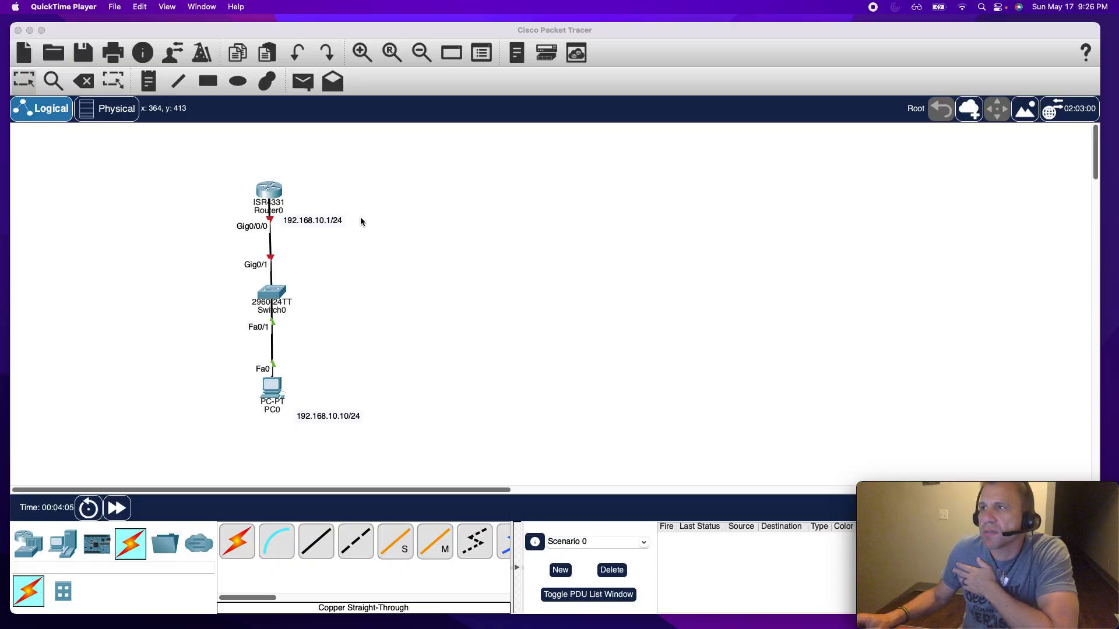
# Step: Open Router0's device window, move it aside, and show its CLI
pyautogui.click(269, 197)
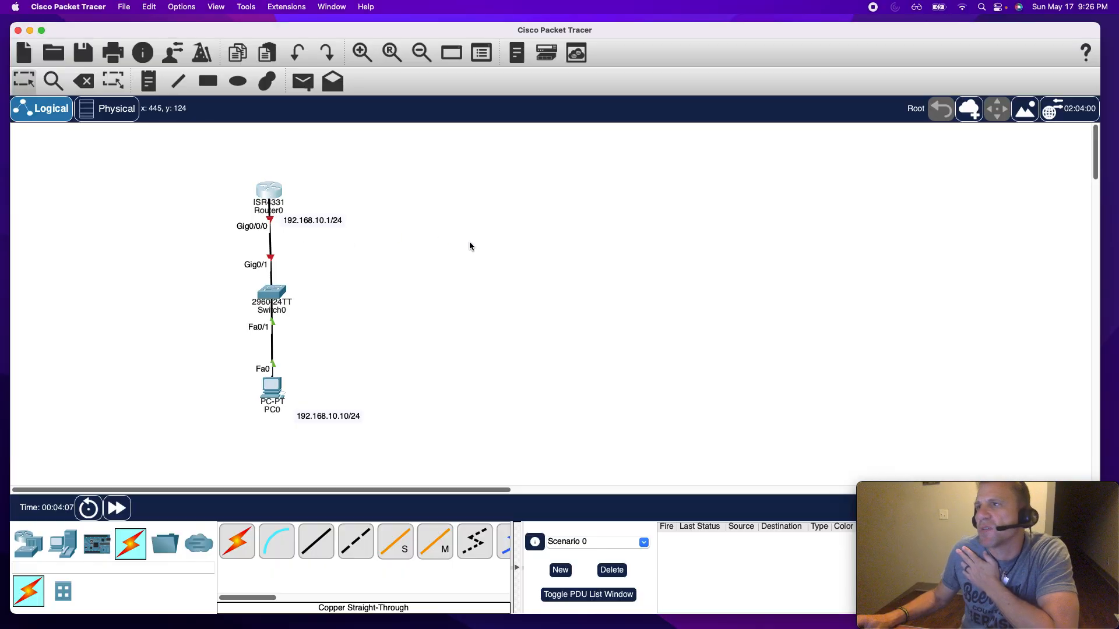
pyautogui.moveTo(510, 106); pyautogui.dragTo(619, 103)
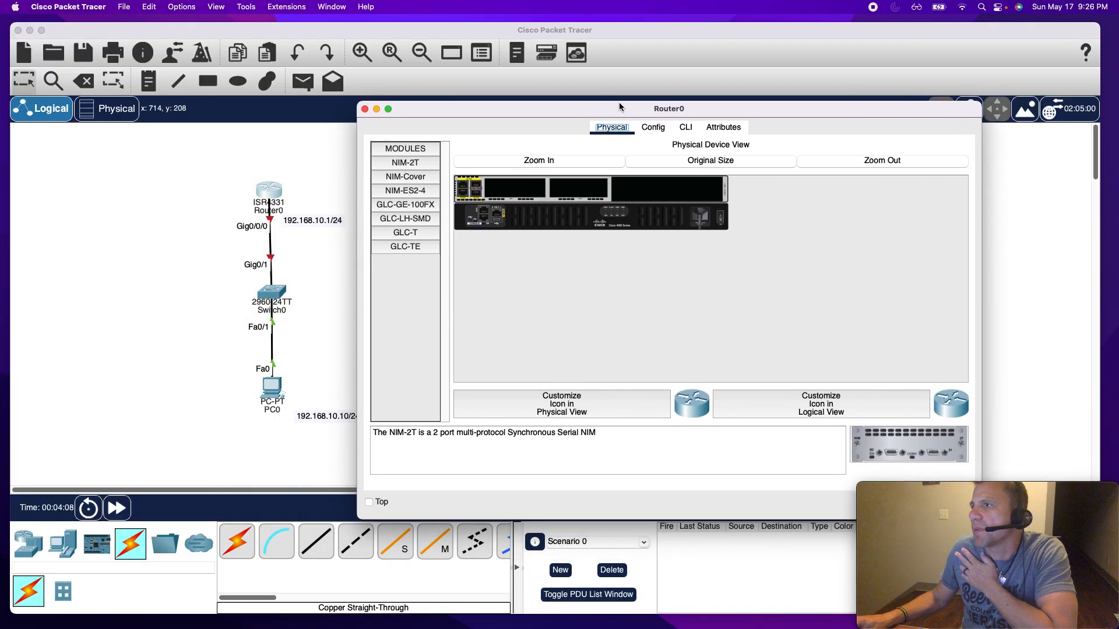
pyautogui.click(684, 127)
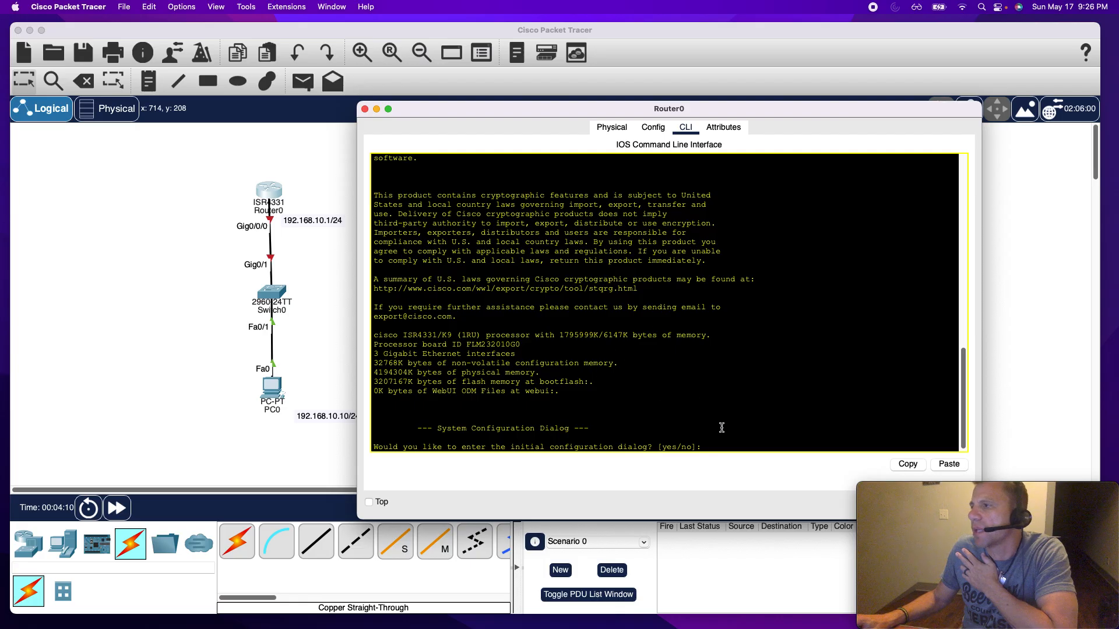
# Step: Decline the initial setup dialog and enter privileged, then global configuration mode
pyautogui.write('no')
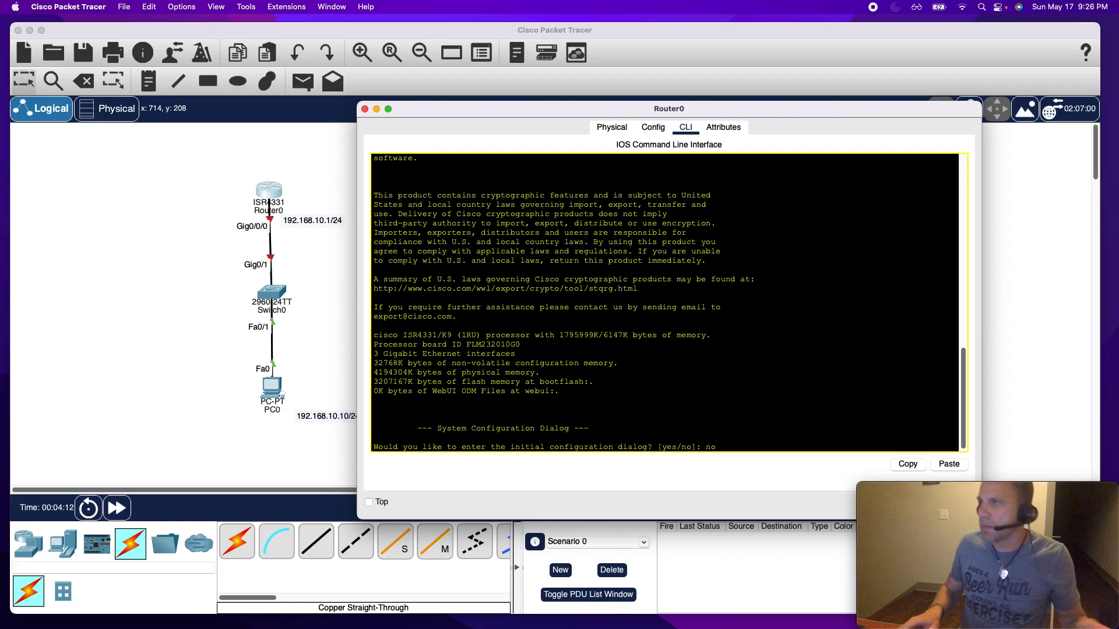
pyautogui.press('Return')
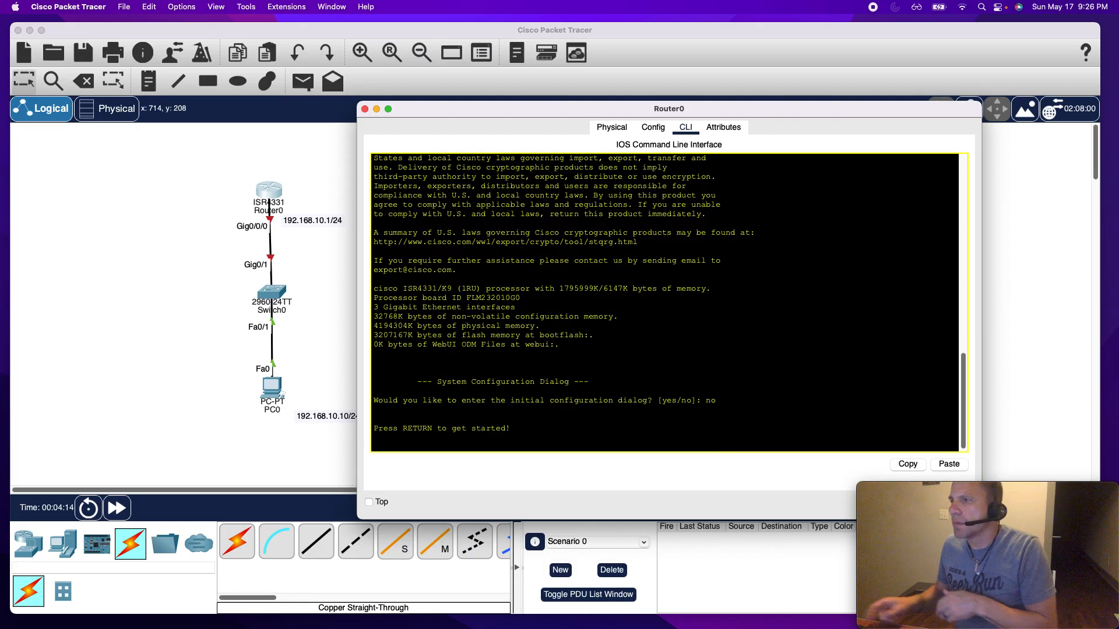
pyautogui.press('Return')
pyautogui.press('Return')
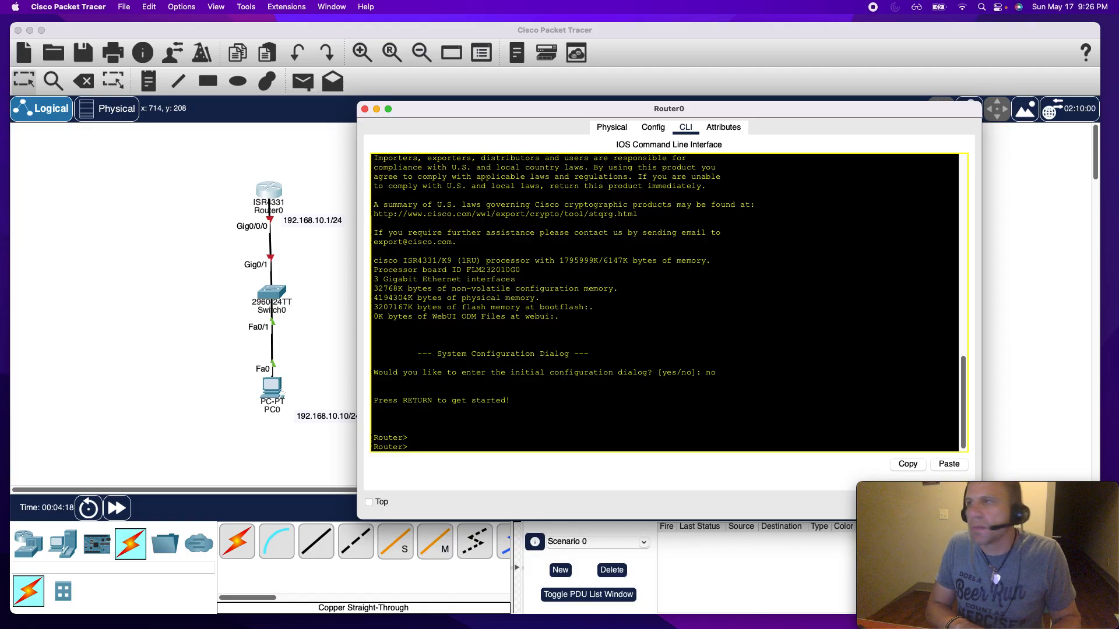
pyautogui.write('en')
pyautogui.press('Return')
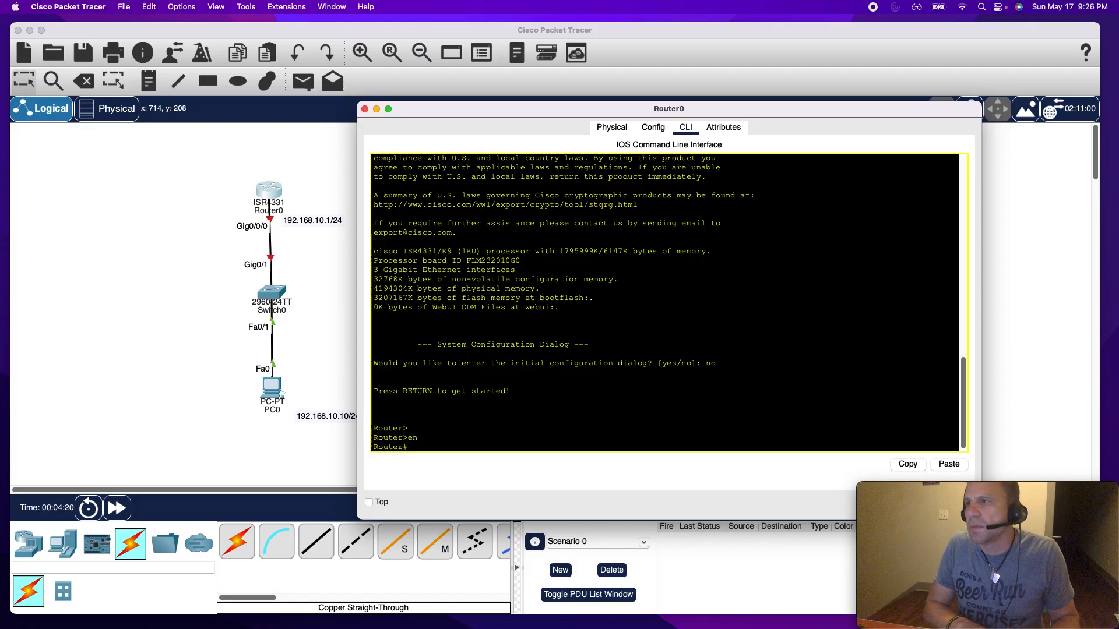
pyautogui.write('conf t')
pyautogui.press('Return')
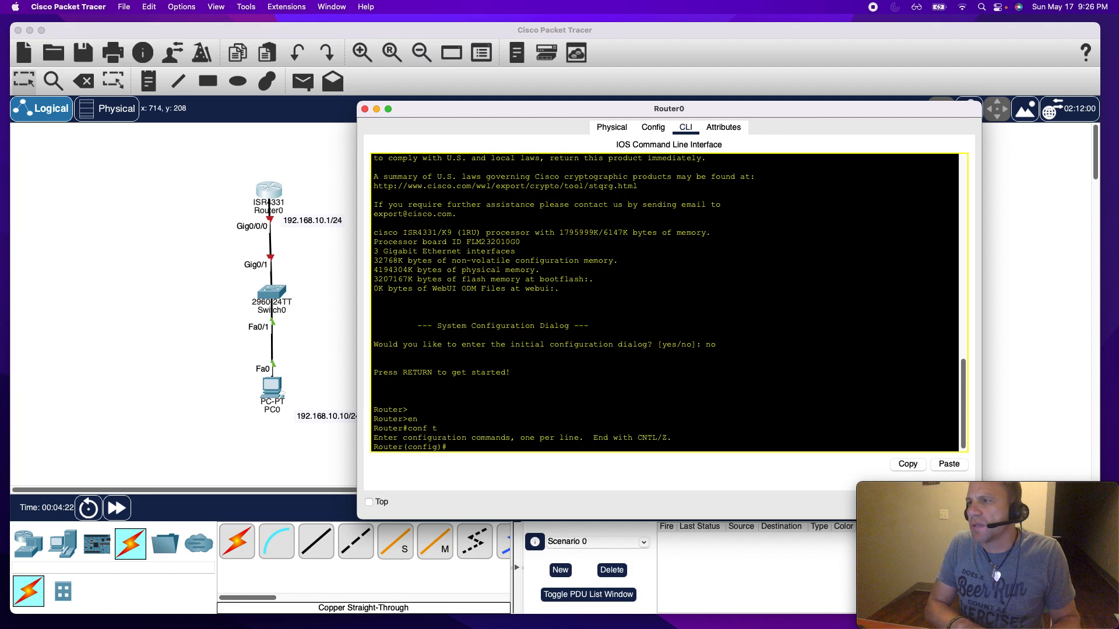
pyautogui.write('h')
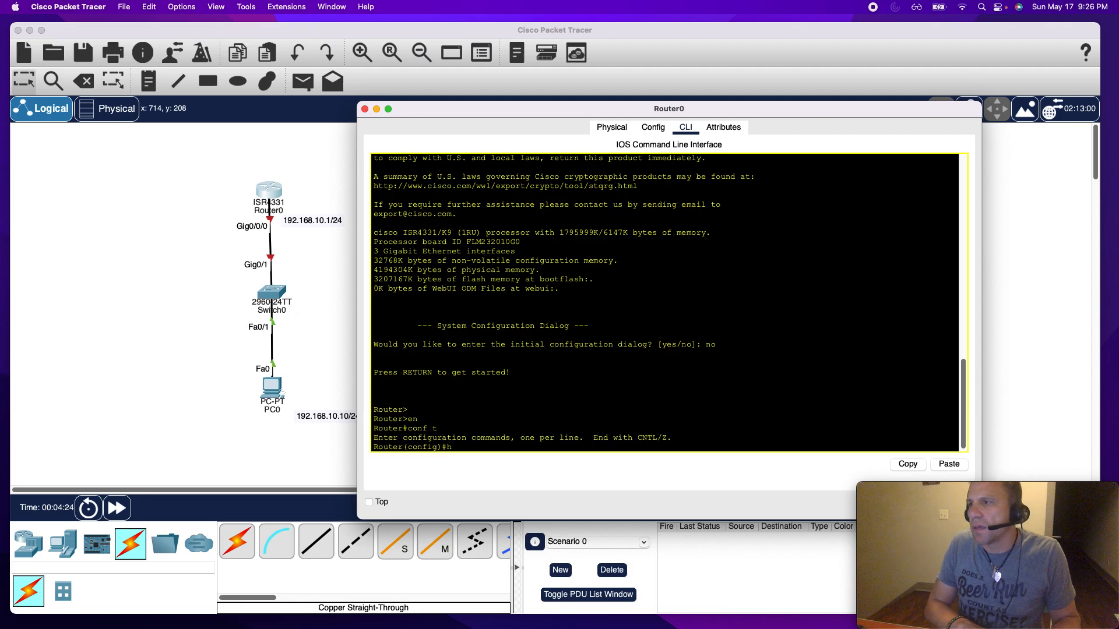
pyautogui.write('ostname')
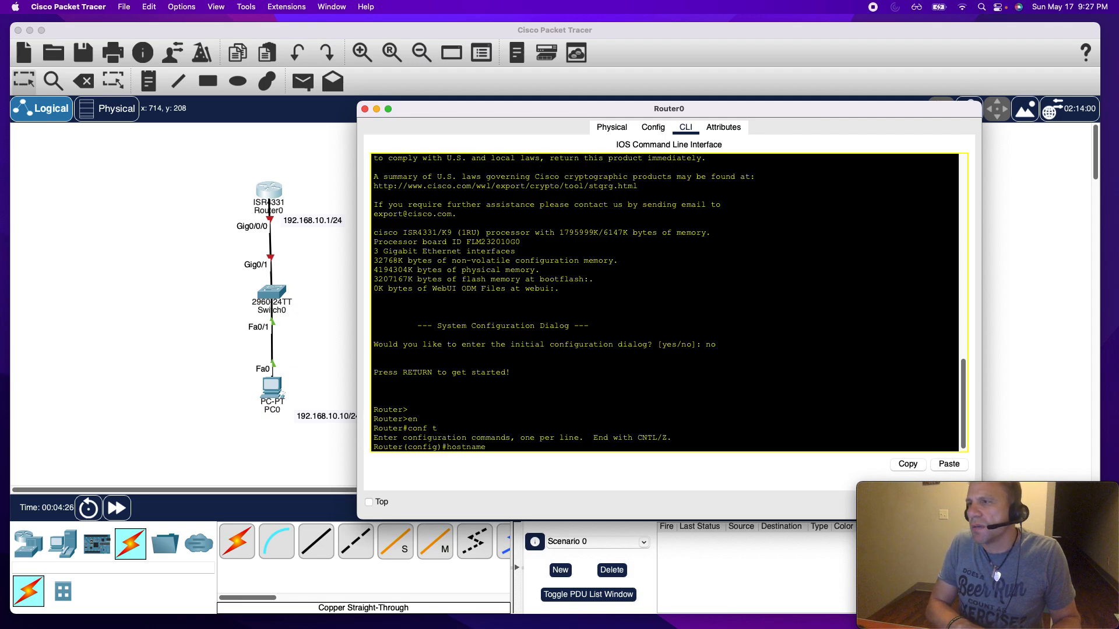
pyautogui.write(' R1')
# Step: Apply hostname R1 and configure an enable secret password on the router
pyautogui.press('Return')
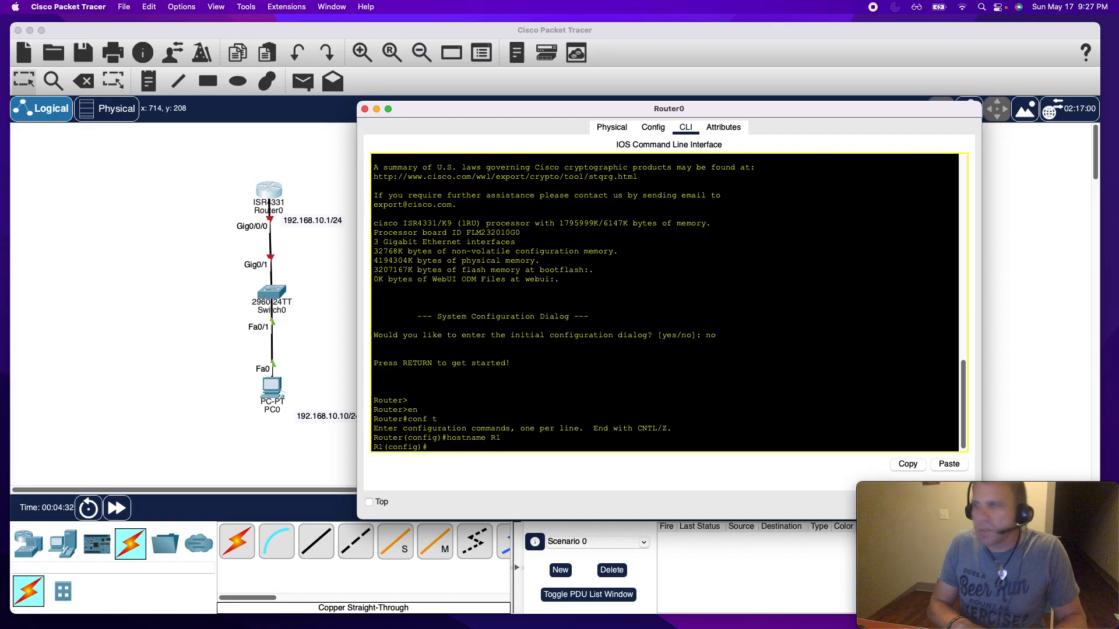
pyautogui.write('enable')
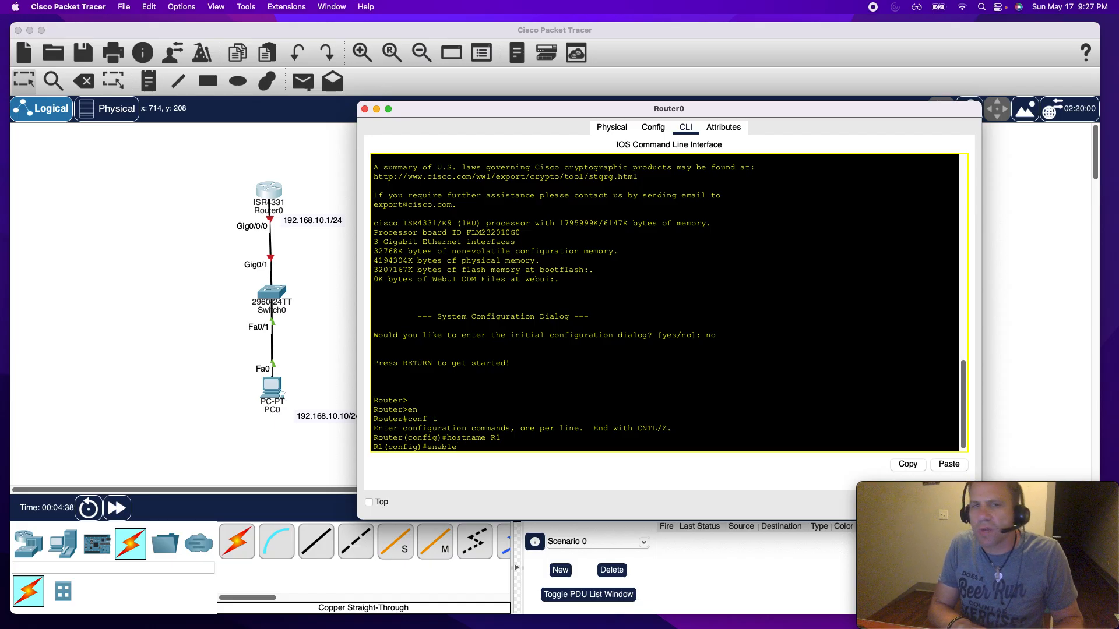
pyautogui.write('sec')
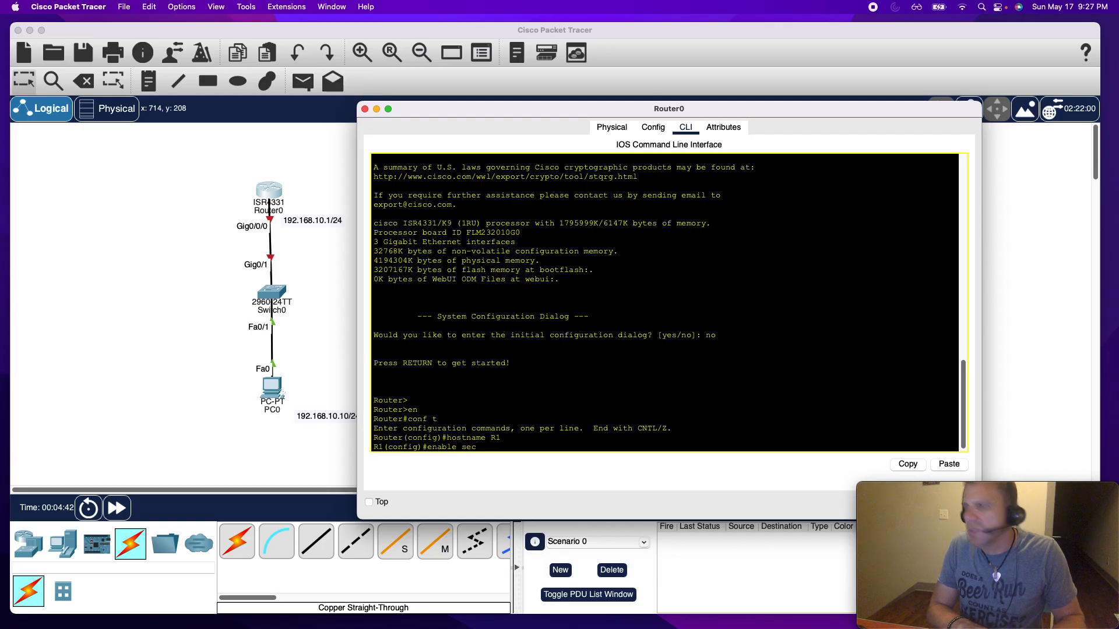
pyautogui.write('ret')
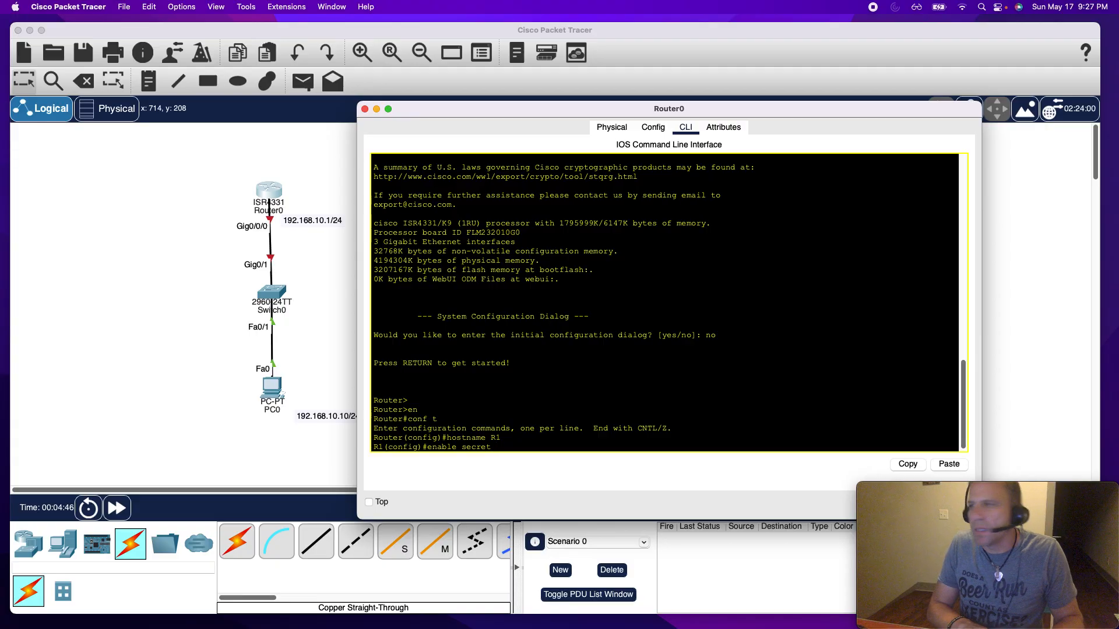
pyautogui.write(' ab')
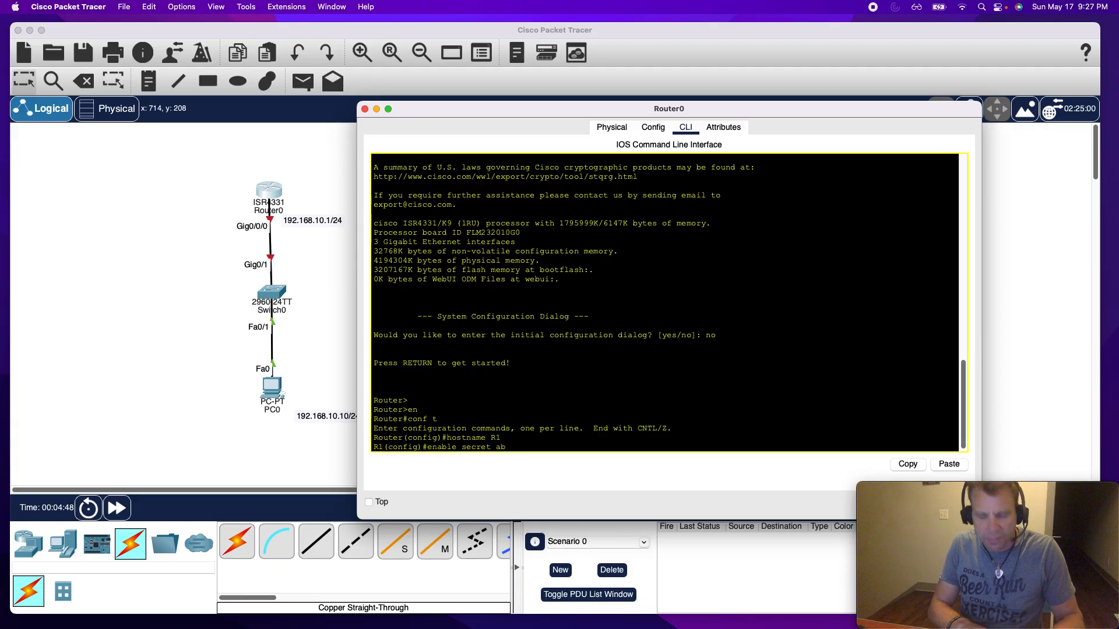
pyautogui.write('c123')
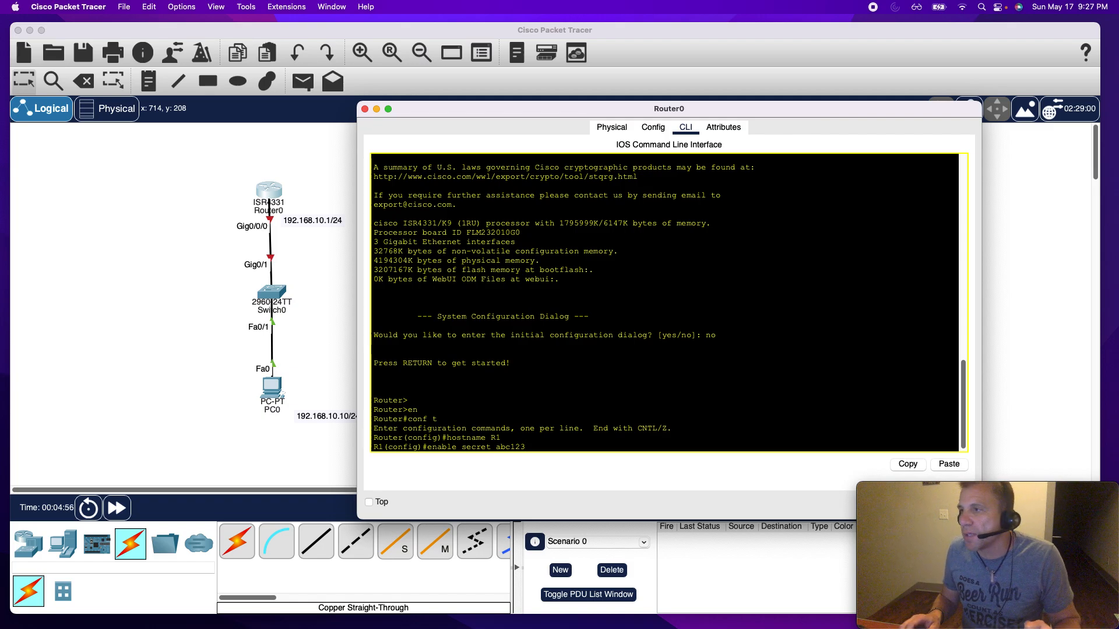
pyautogui.press('Return')
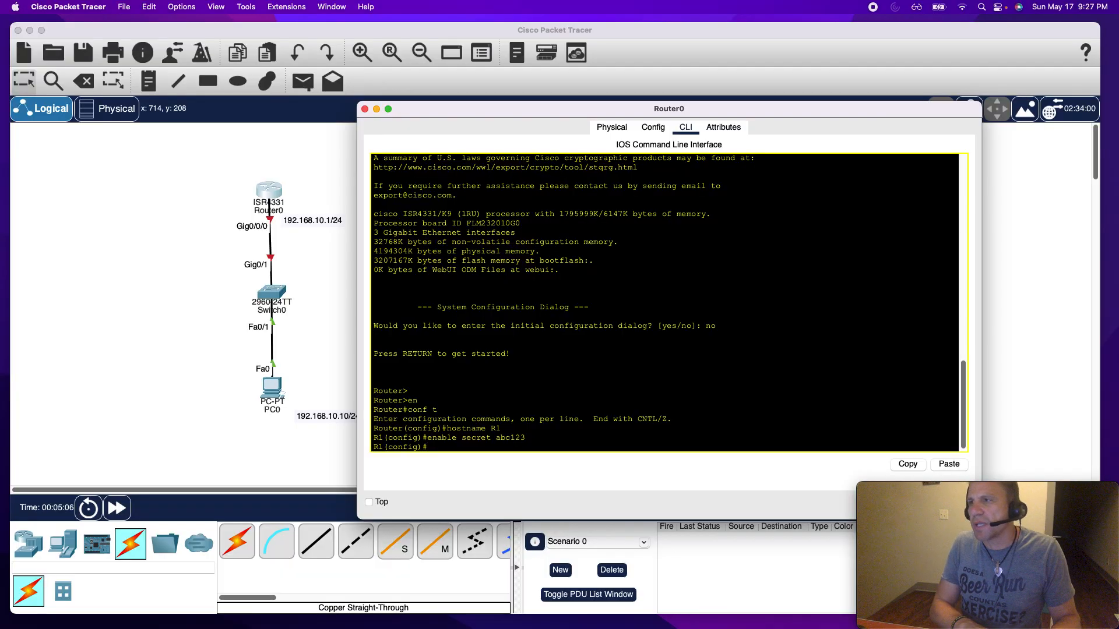
# Step: Run ip domain-name mydomain.local on R1
pyautogui.write('ip dom')
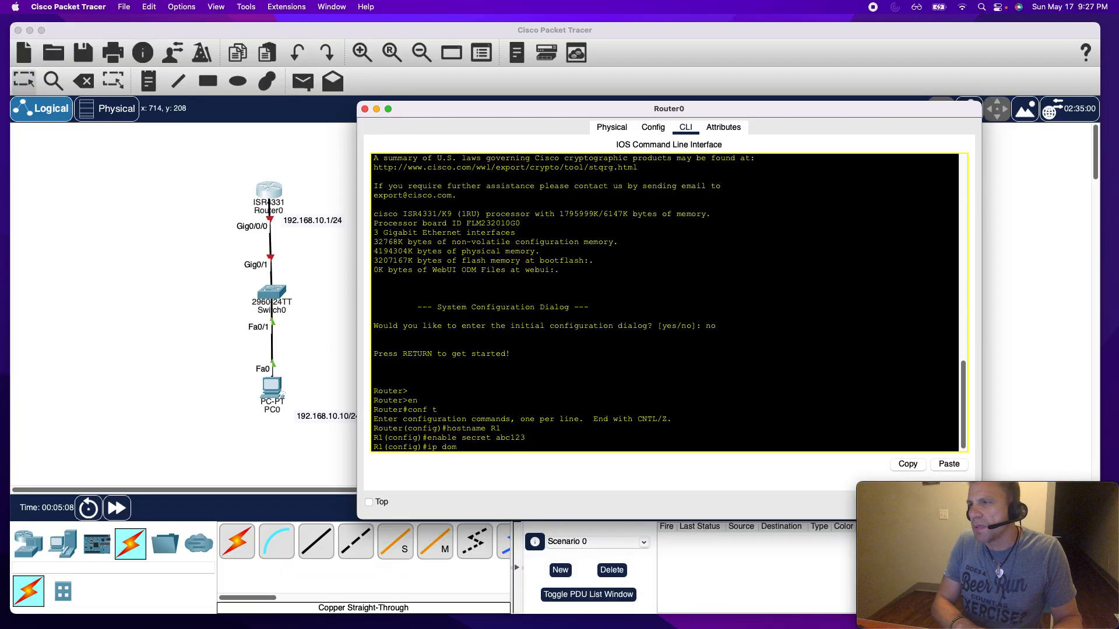
pyautogui.write('ao')
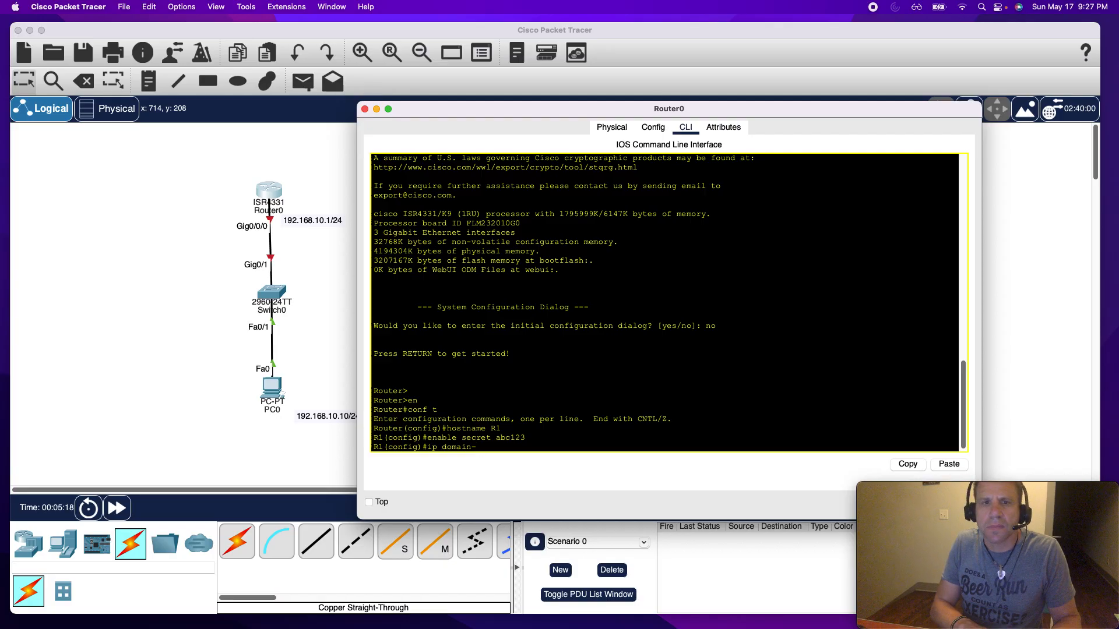
pyautogui.write('a')
pyautogui.press('Tab')
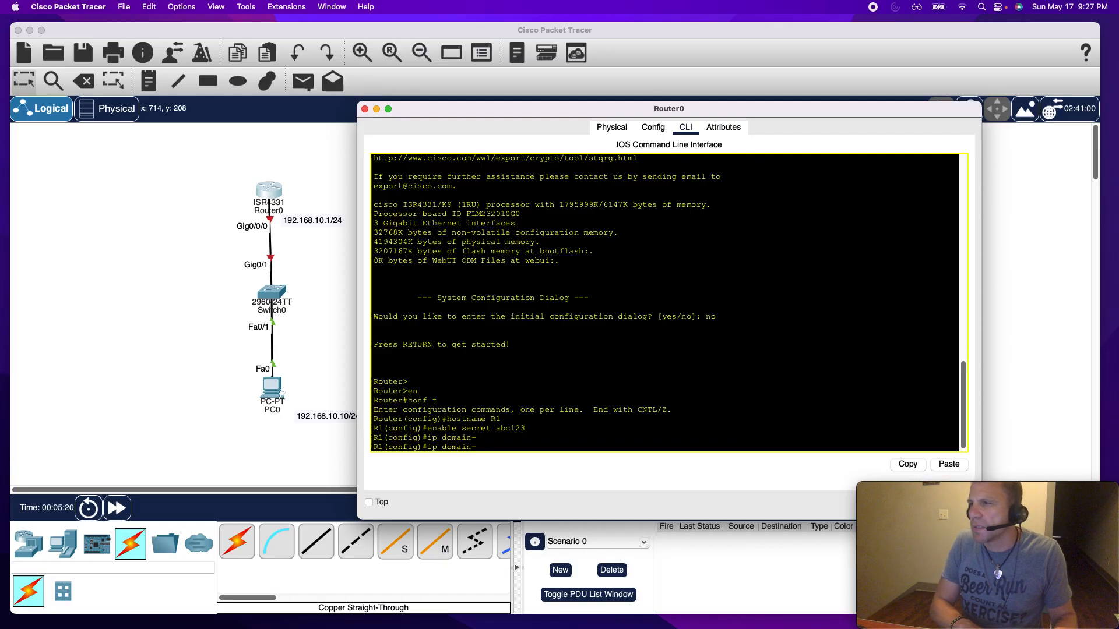
pyautogui.write('na')
pyautogui.press('Tab')
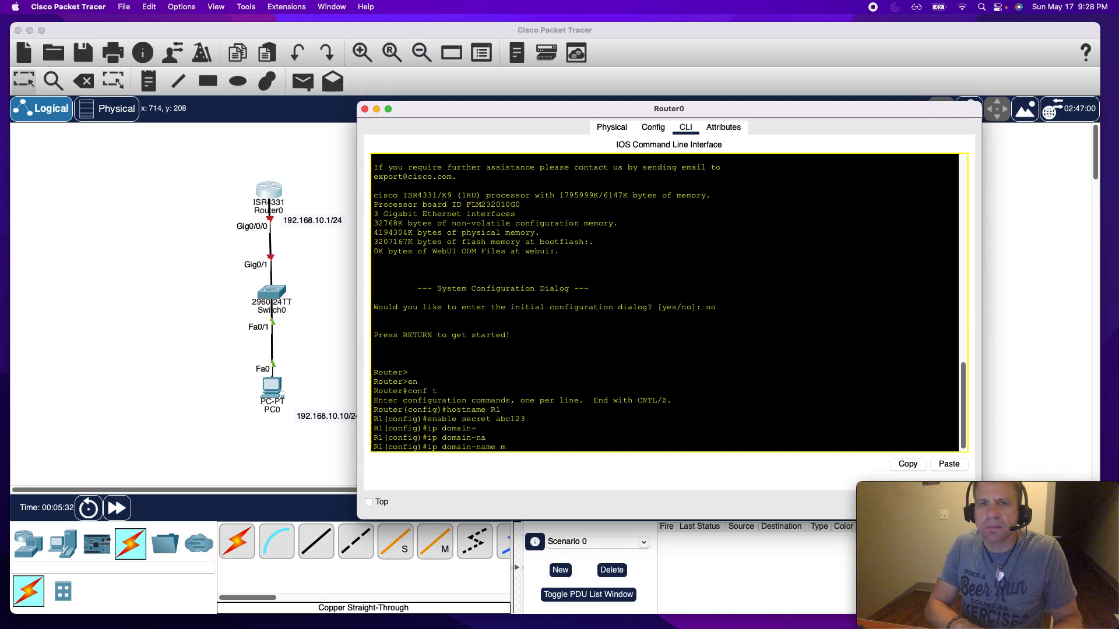
pyautogui.write('ydo')
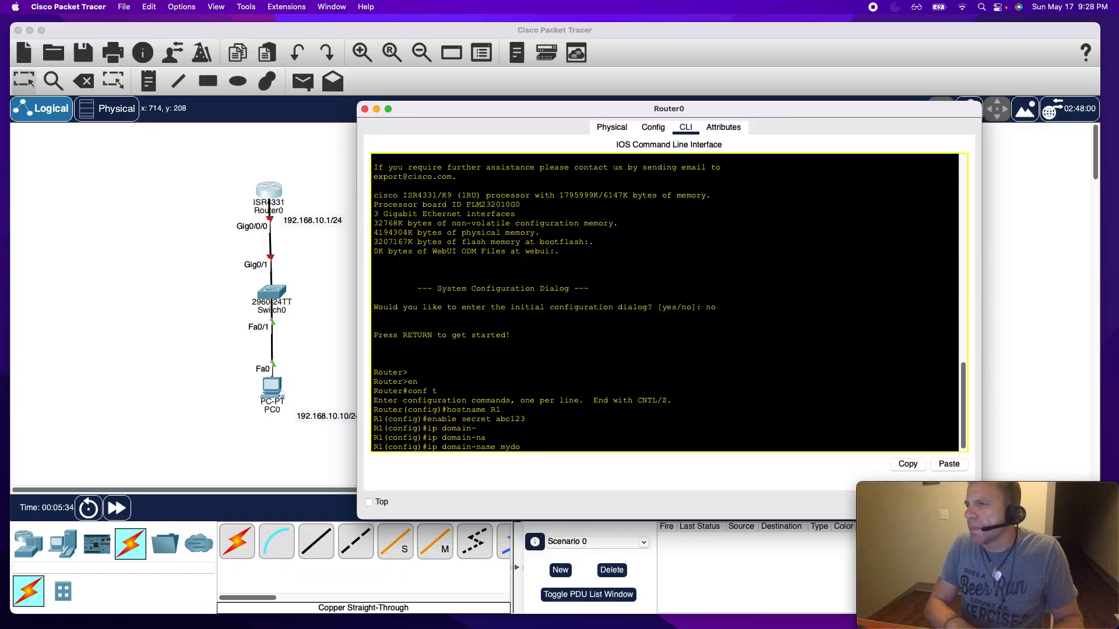
pyautogui.write('main.')
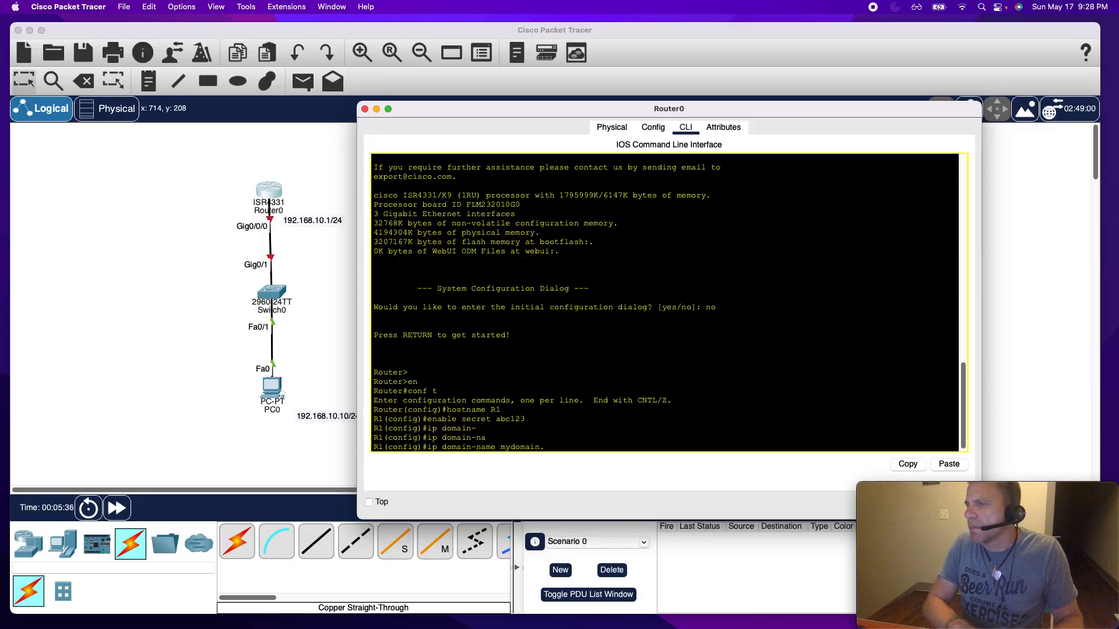
pyautogui.write('cloc')
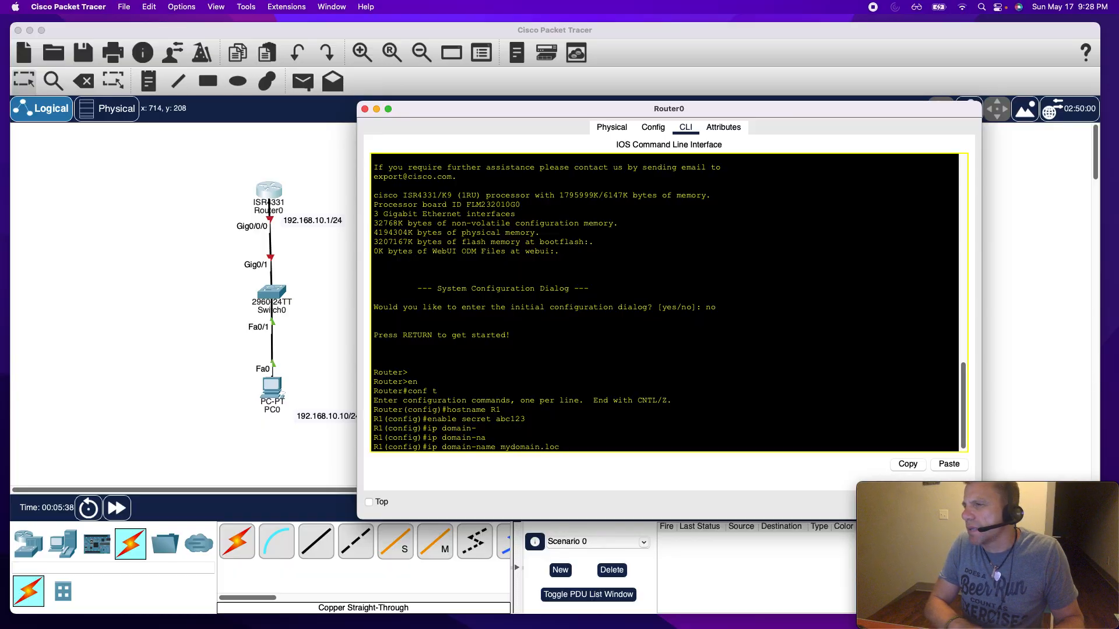
pyautogui.write('al')
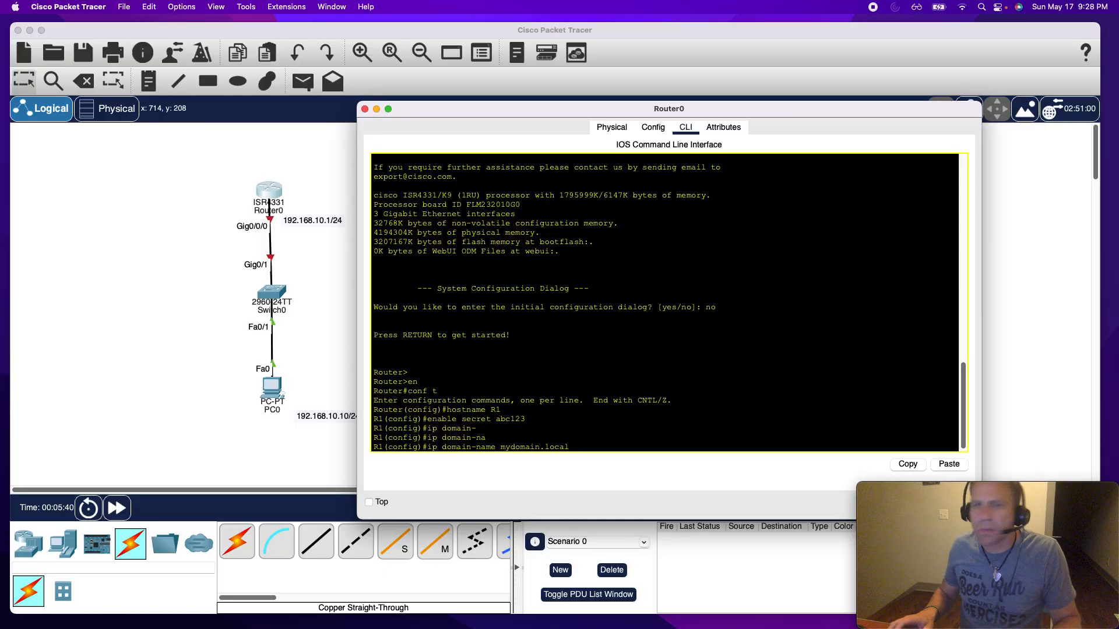
pyautogui.press('Return')
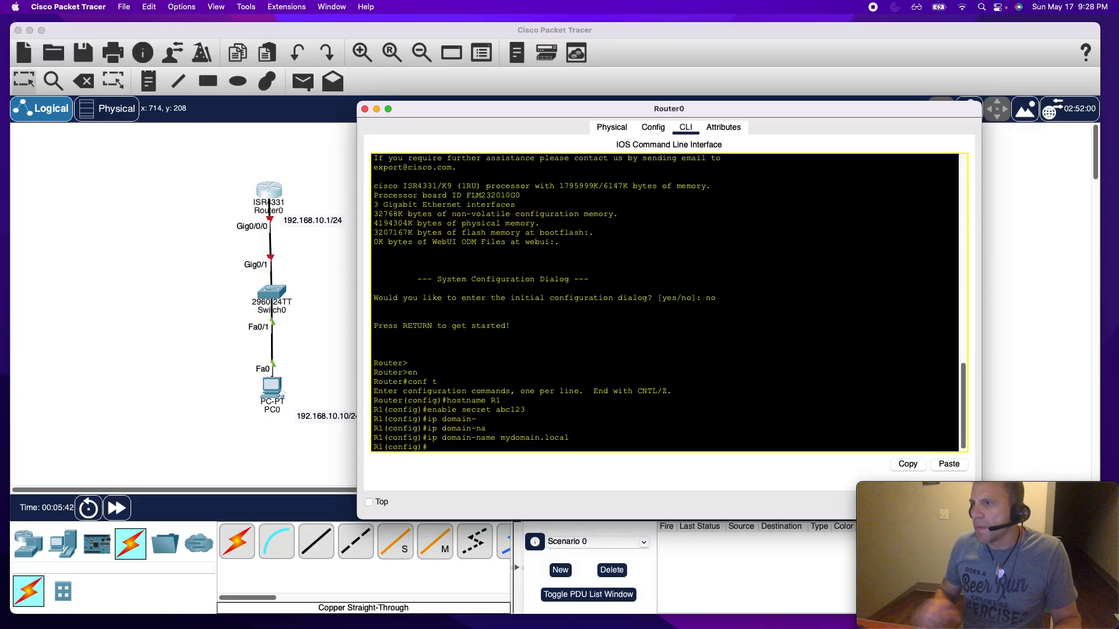
# Step: Add a local username with a secret password using the username command
pyautogui.write('user')
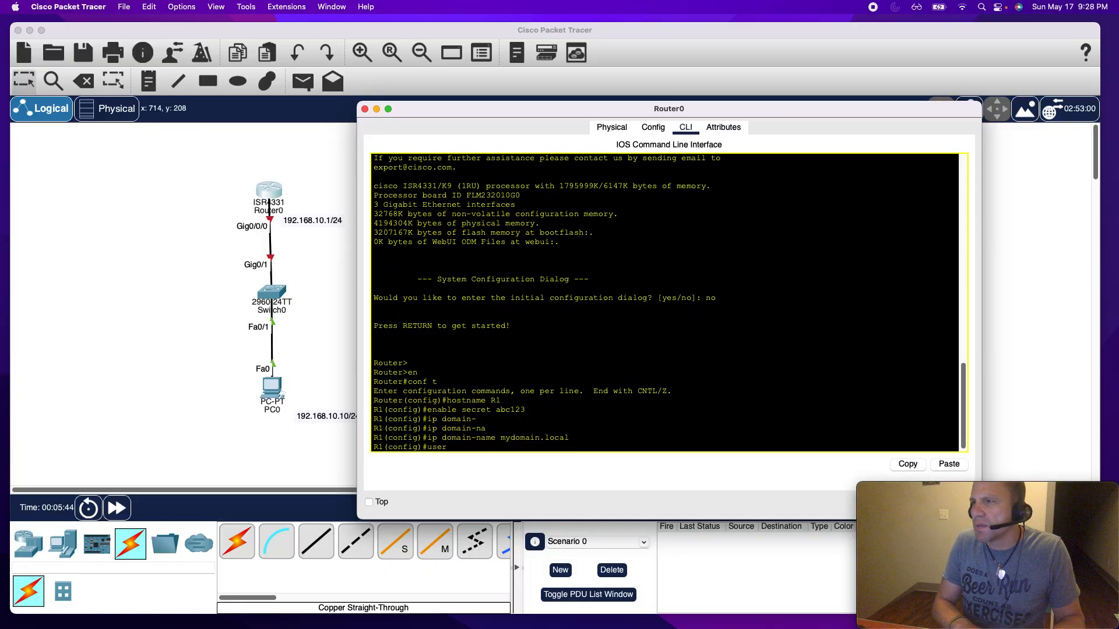
pyautogui.write('name')
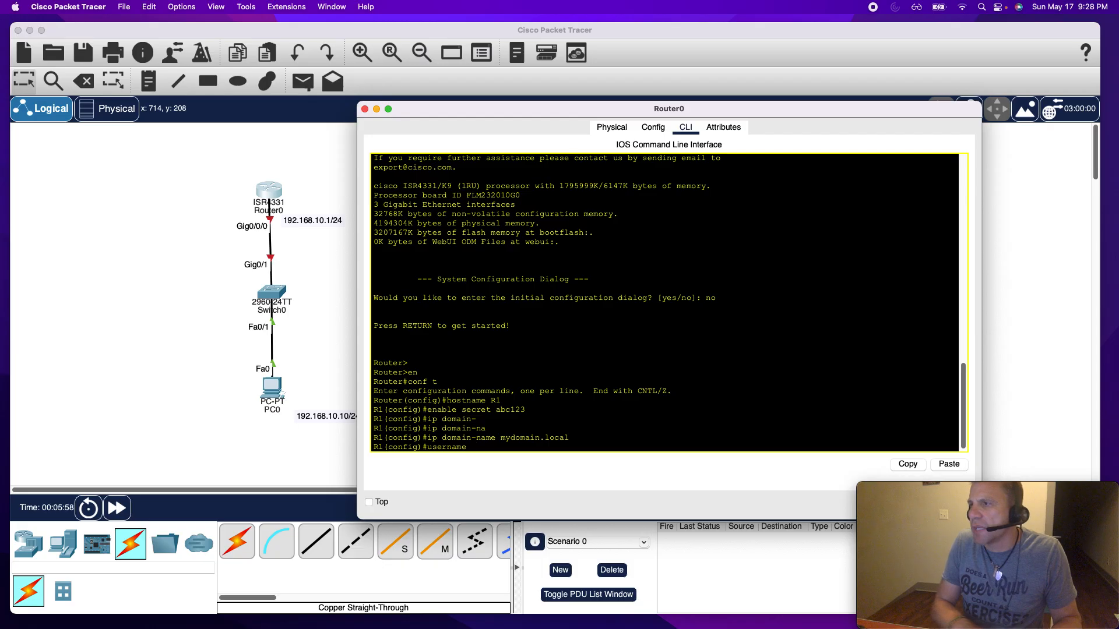
pyautogui.write('mike')
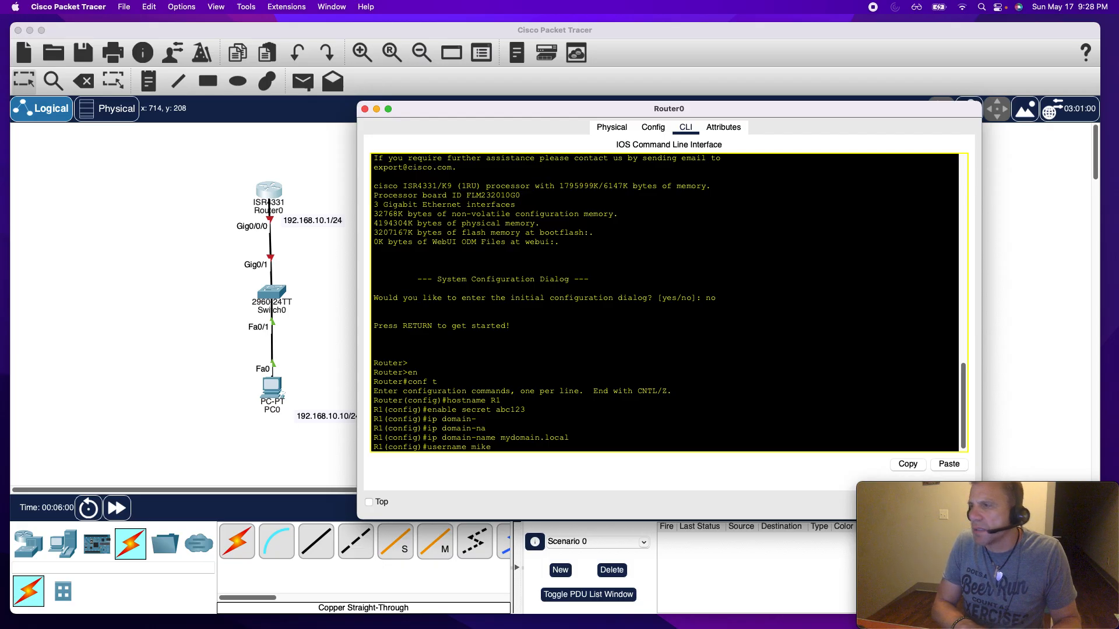
pyautogui.write('l')
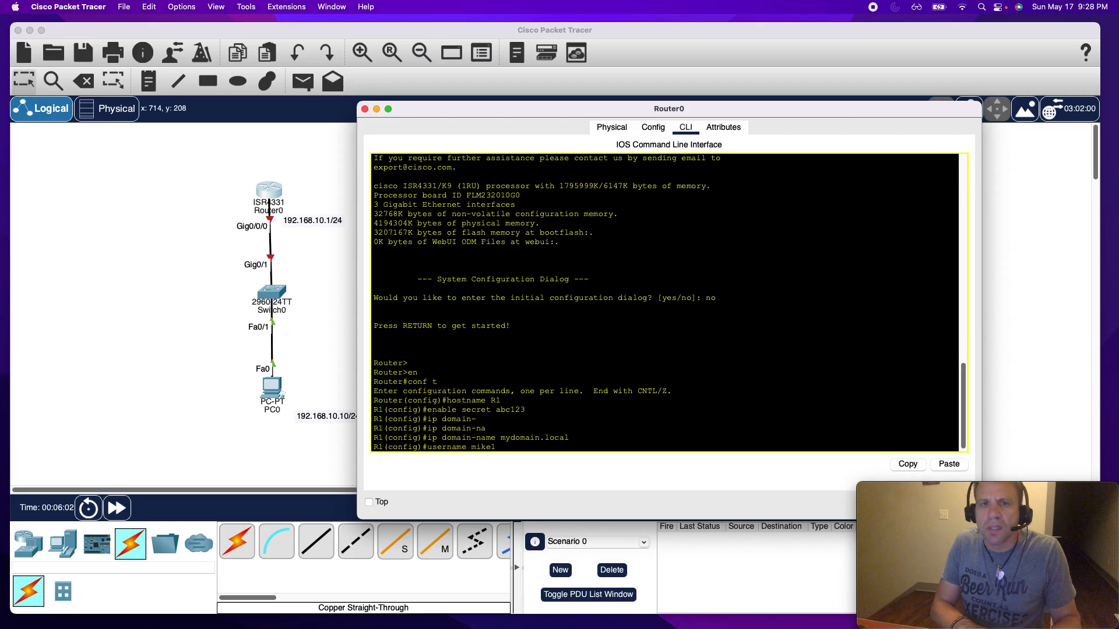
pyautogui.write(' secret')
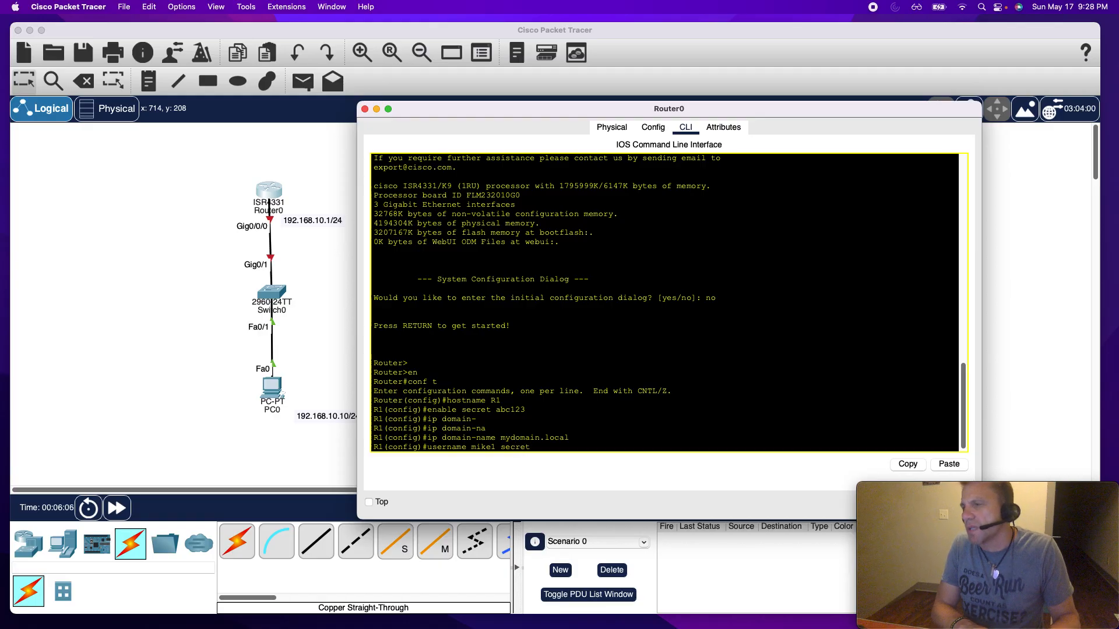
pyautogui.write(' abc123')
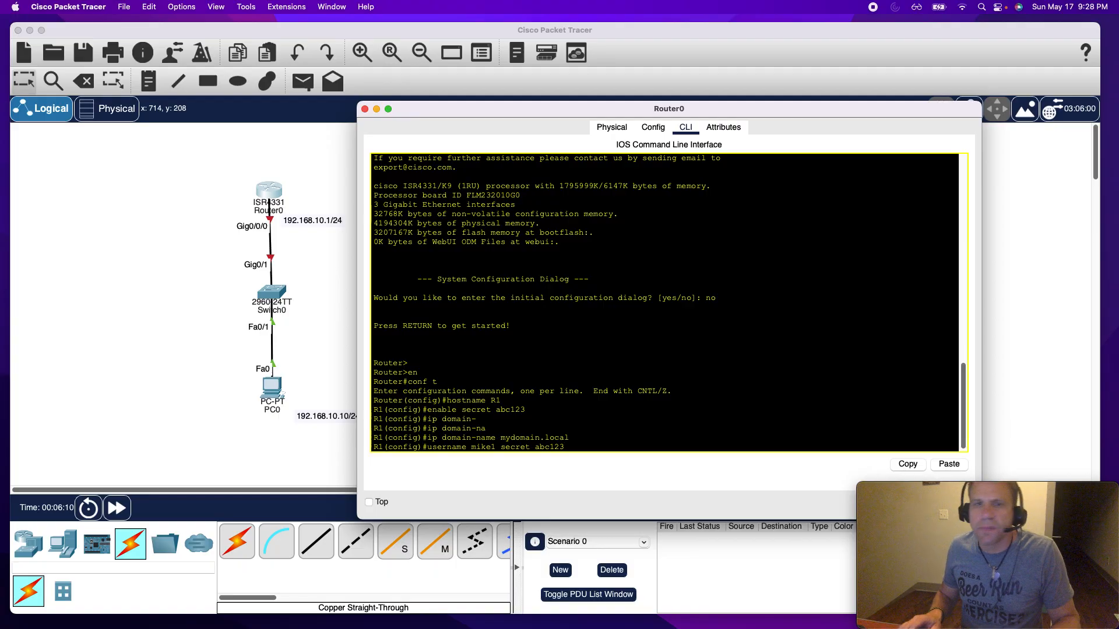
pyautogui.press('Return')
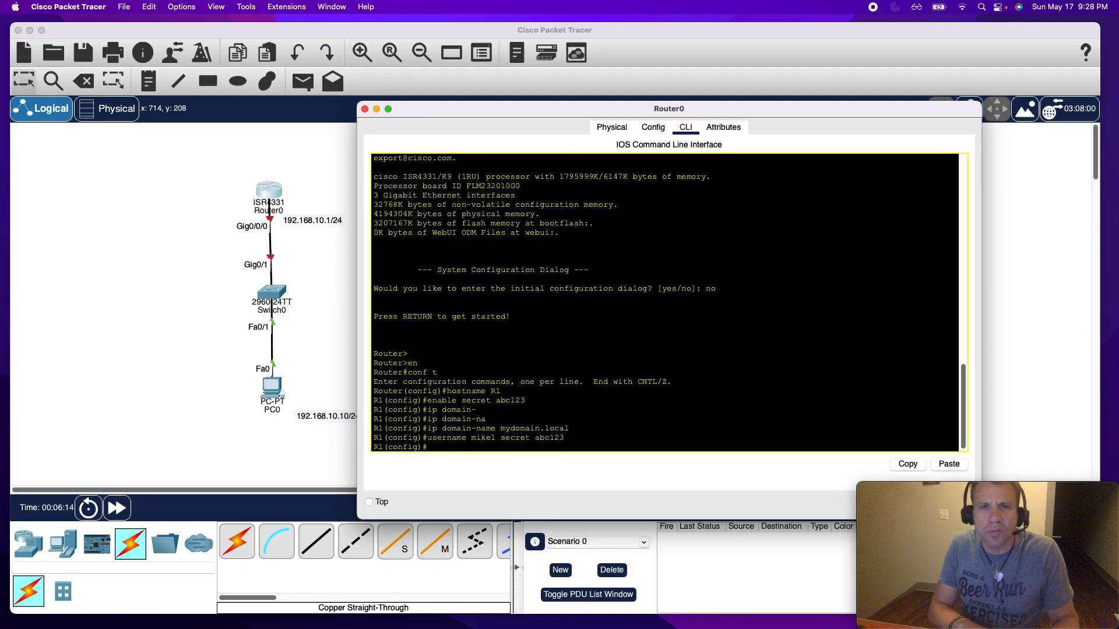
# Step: Run crypto key generate rsa with a 2048-bit modulus
pyautogui.write('c')
pyautogui.write('ryp')
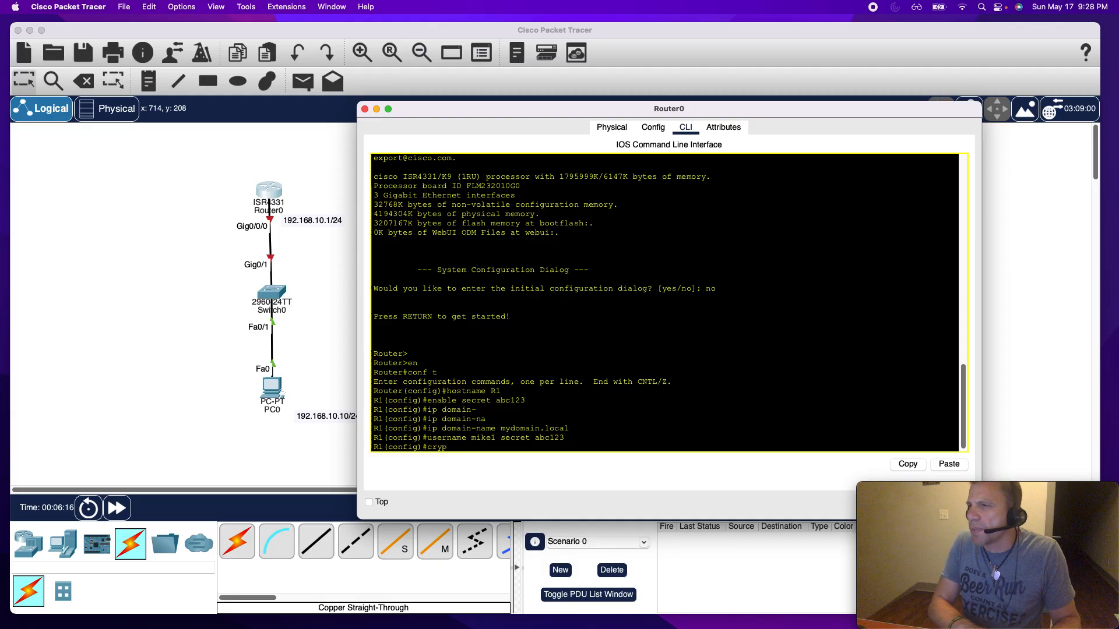
pyautogui.write('to key')
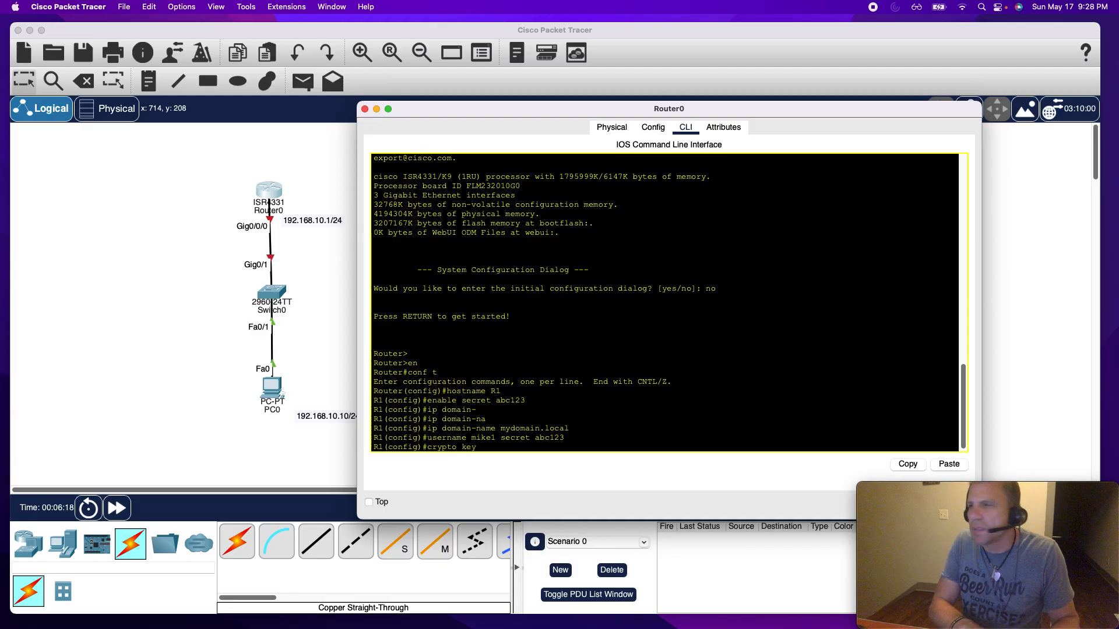
pyautogui.press('Tab')
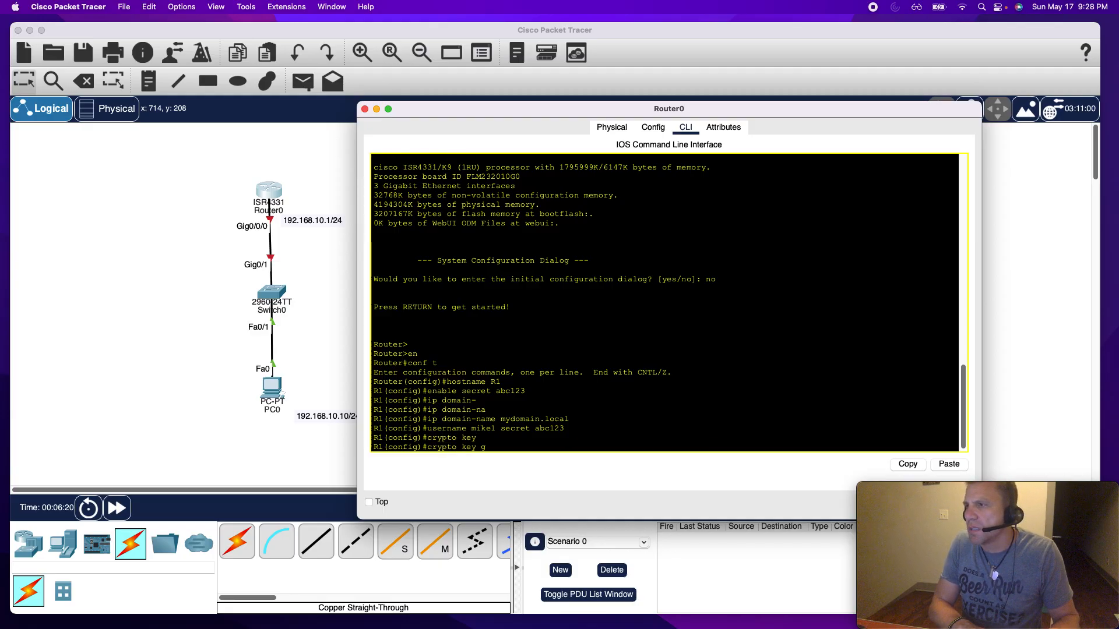
pyautogui.write('g')
pyautogui.press('Tab')
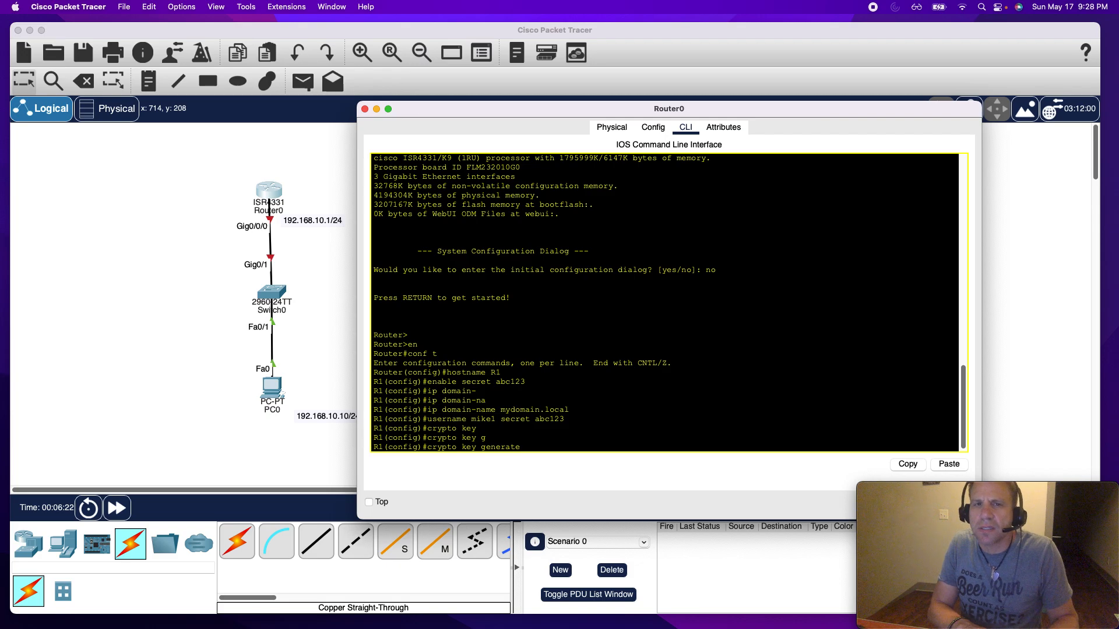
pyautogui.write('rs')
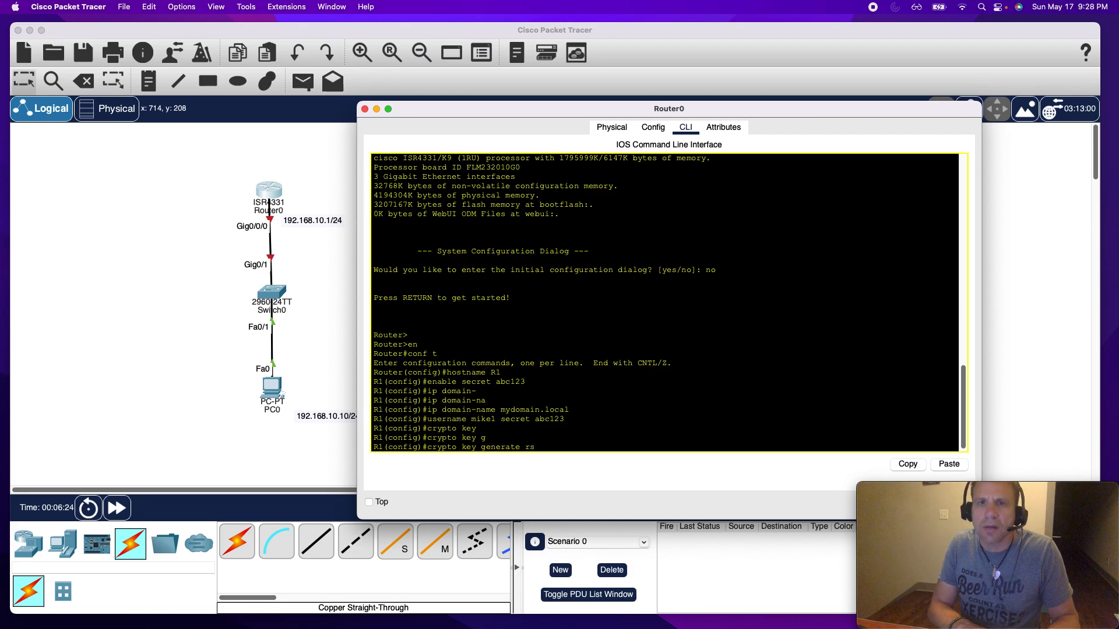
pyautogui.write('a')
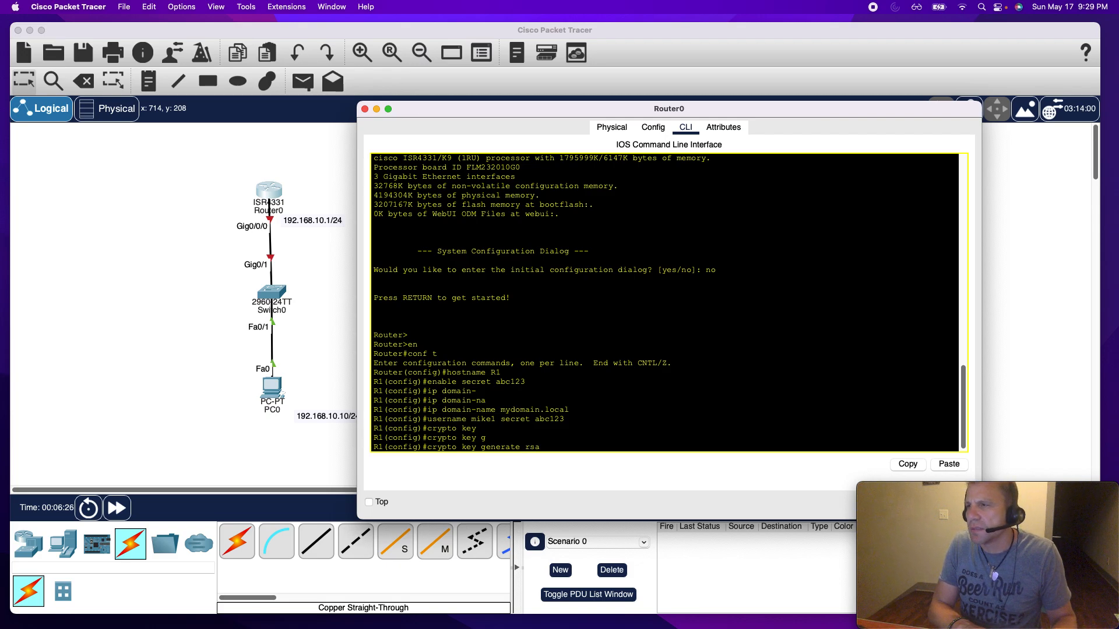
pyautogui.press('Return')
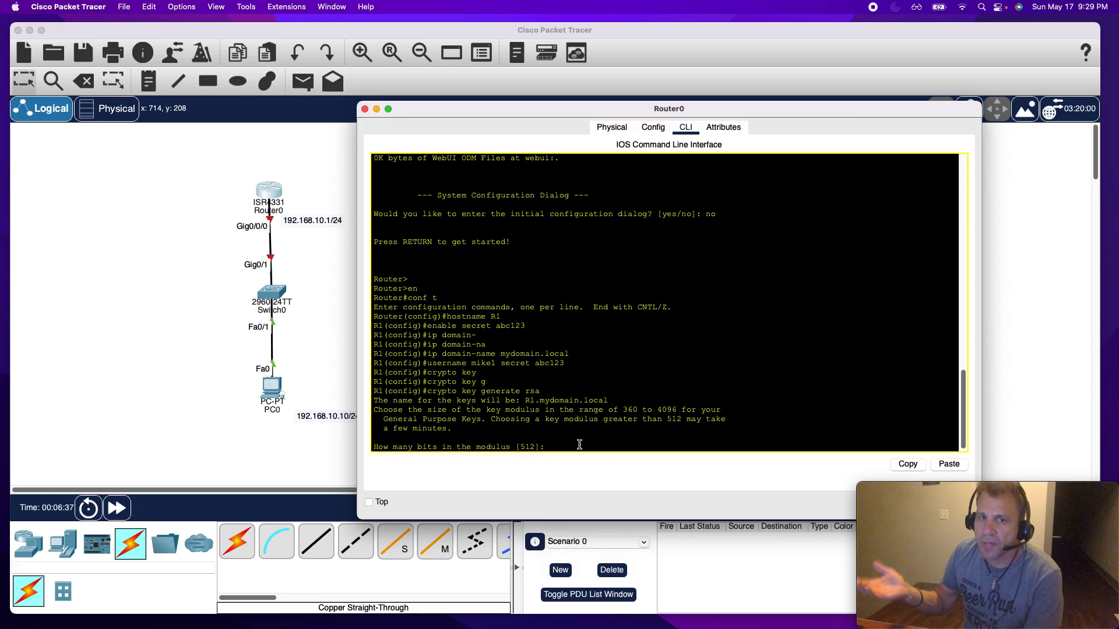
pyautogui.write('2048')
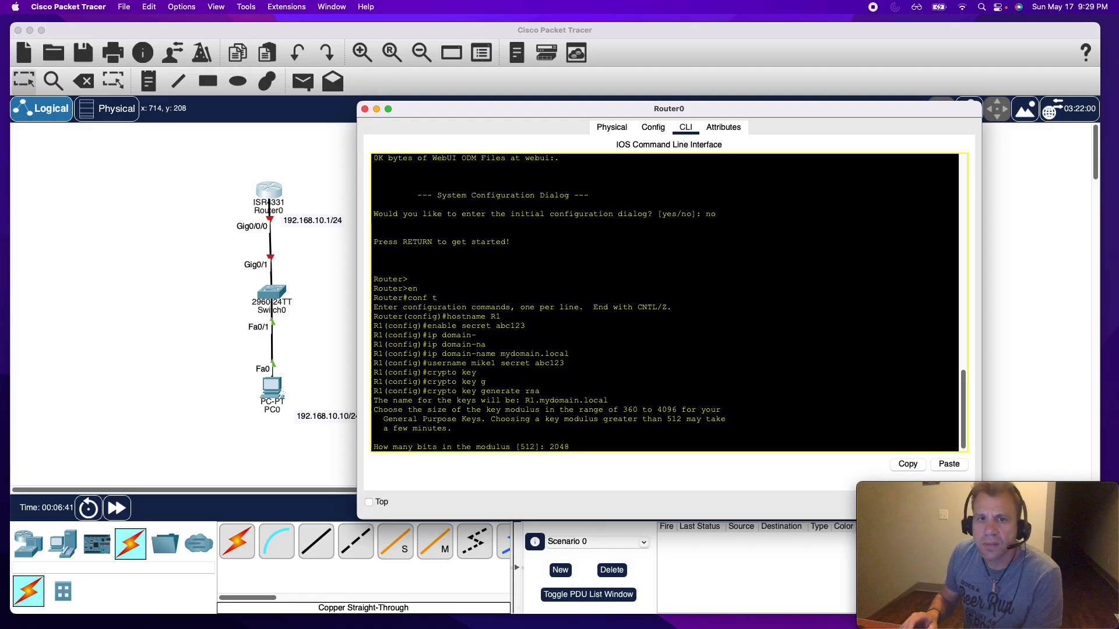
pyautogui.press('Return')
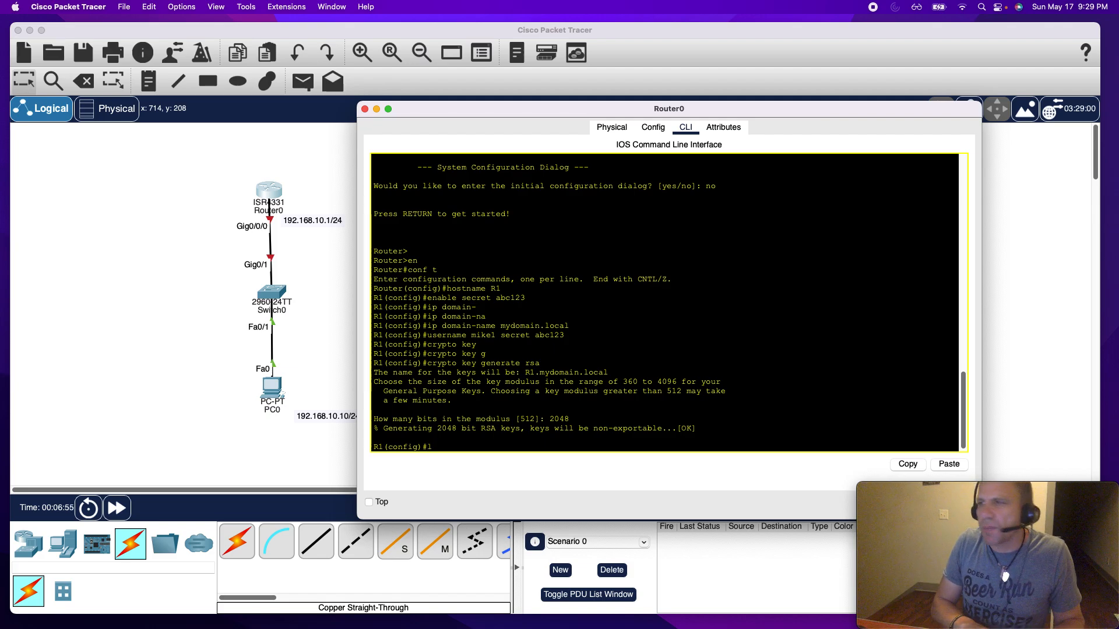
pyautogui.write('ine vty')
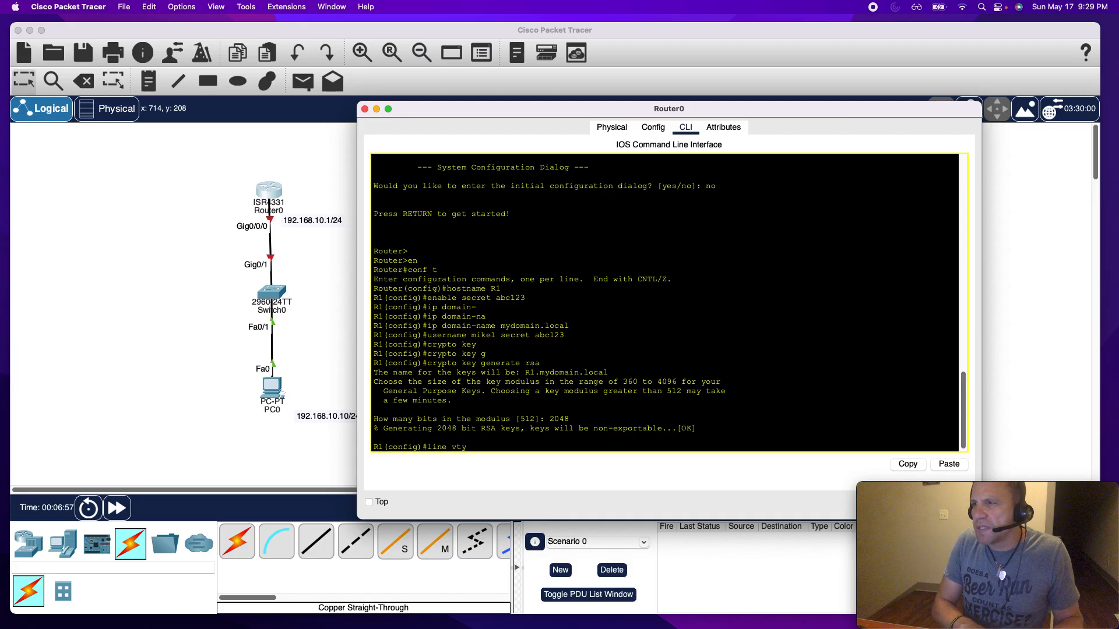
pyautogui.write(' 0 4')
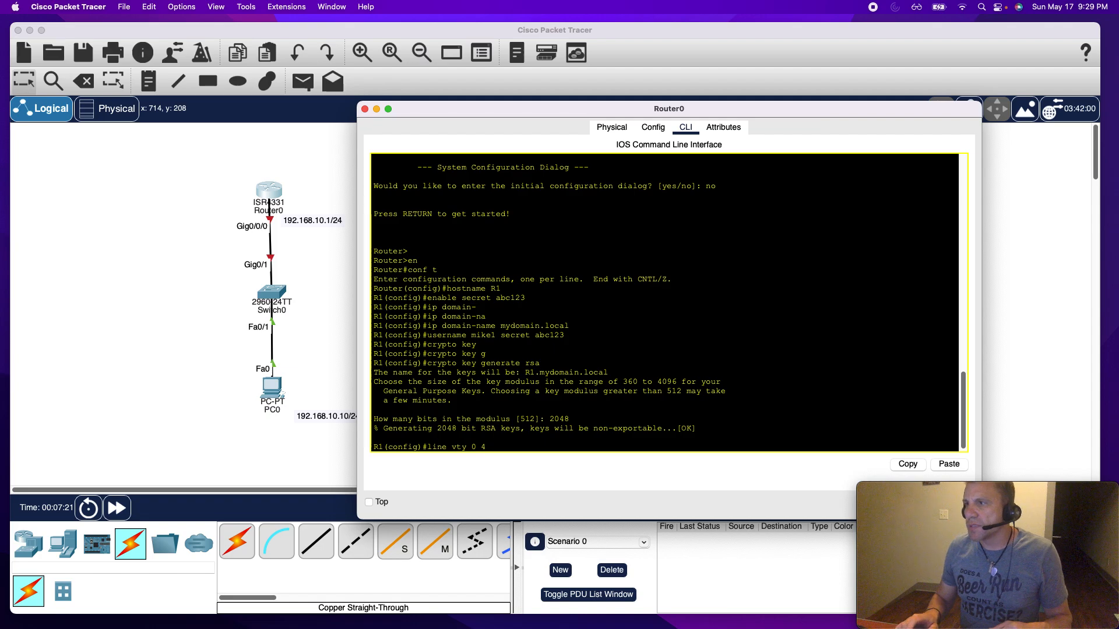
# Step: Set vty lines 0–4 to transport input ssh and login local, then exit
pyautogui.press('Return')
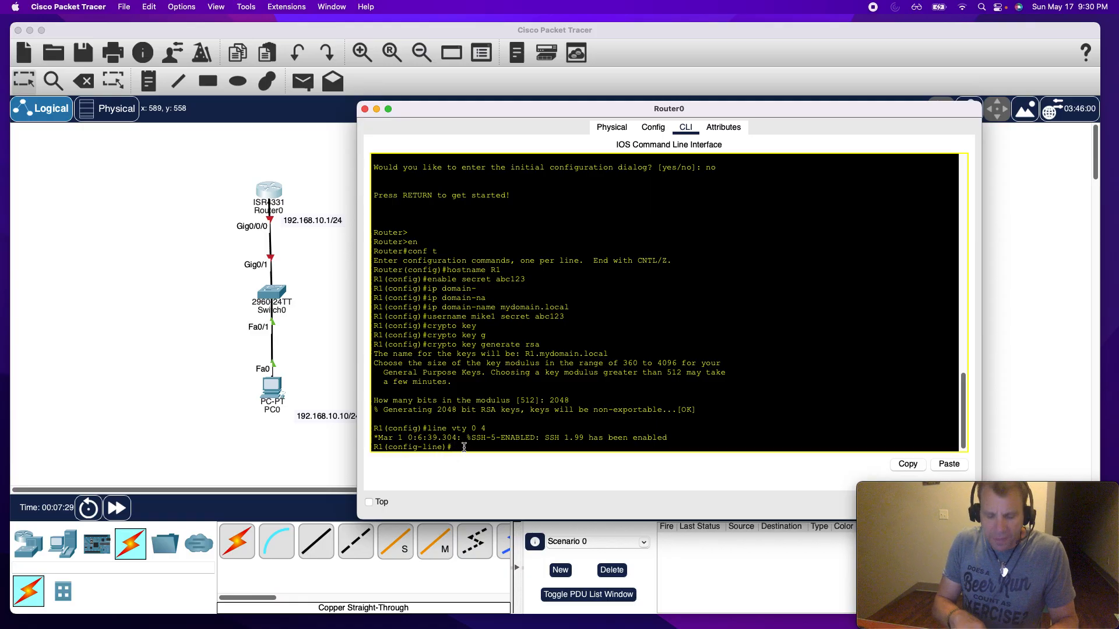
pyautogui.write('trans')
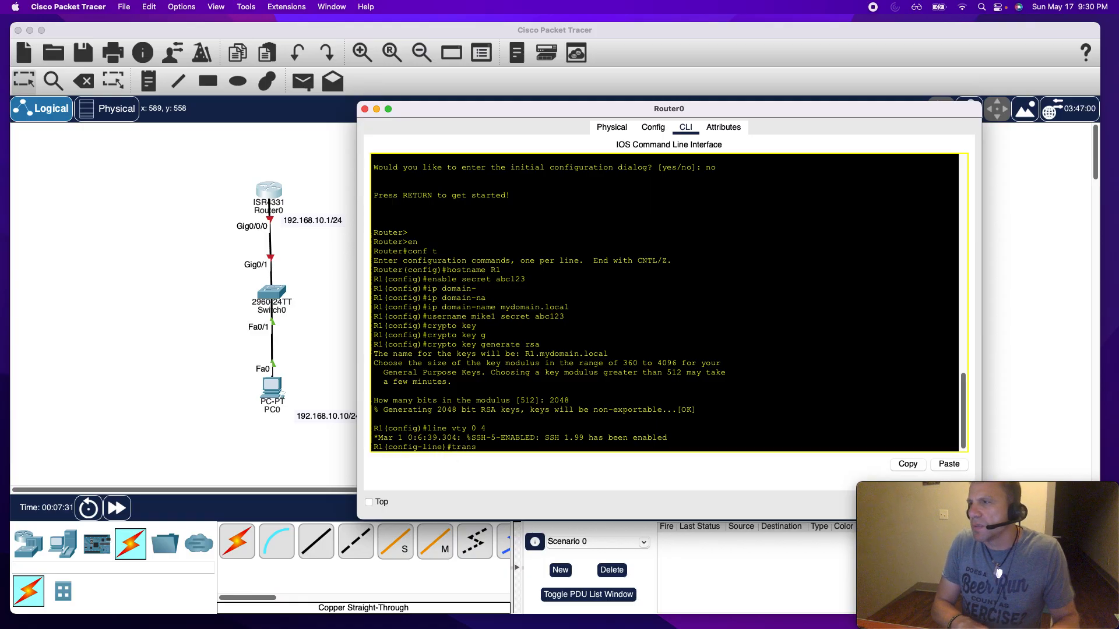
pyautogui.press('Tab')
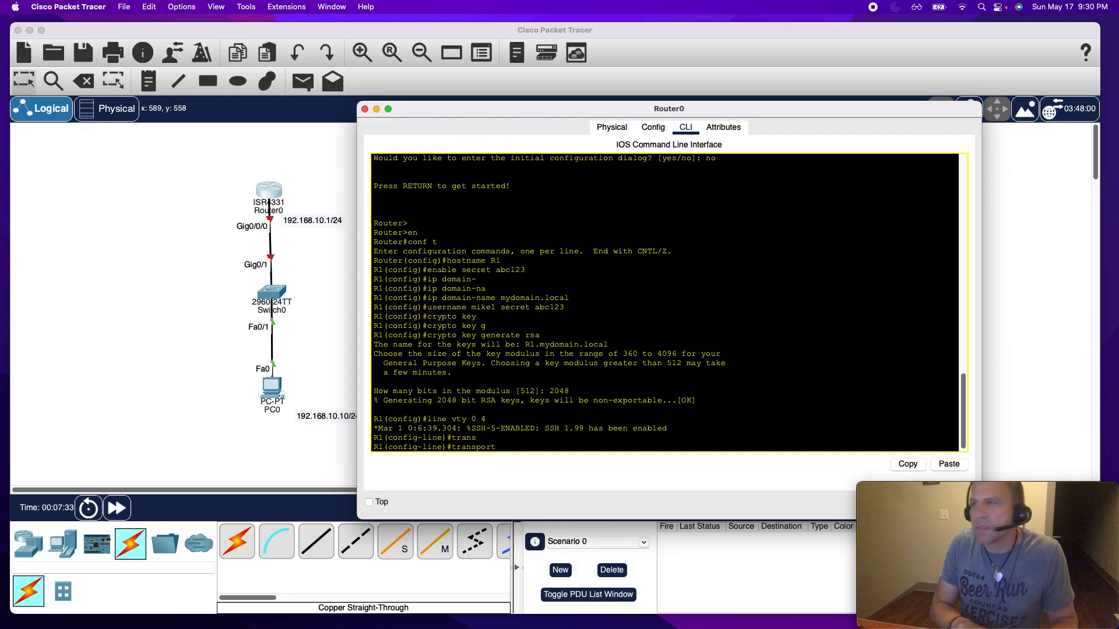
pyautogui.write('input ss')
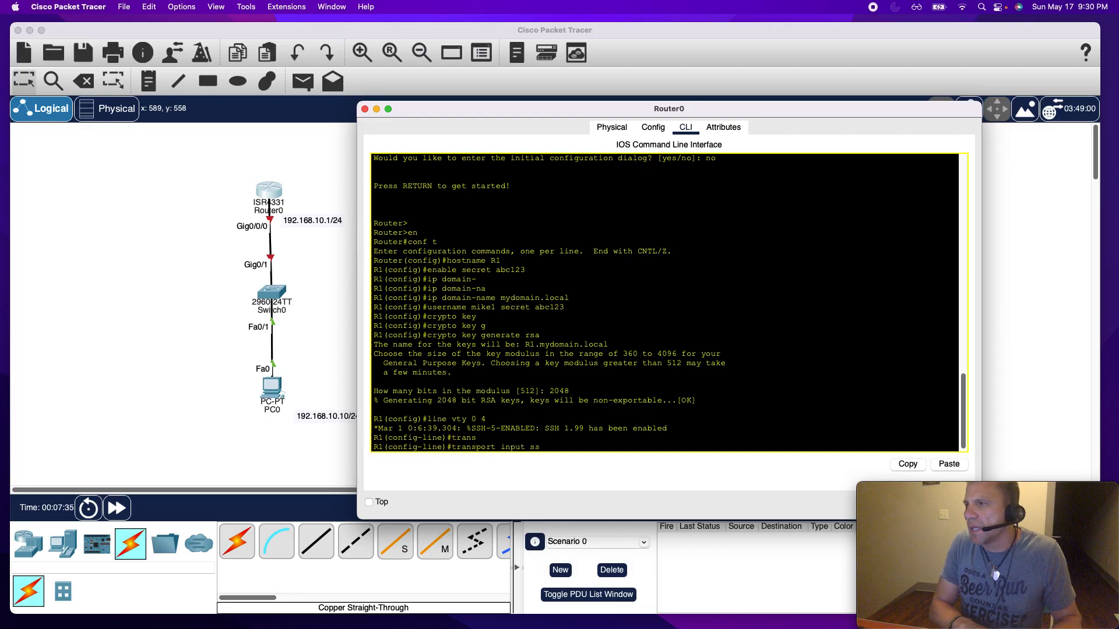
pyautogui.write('h')
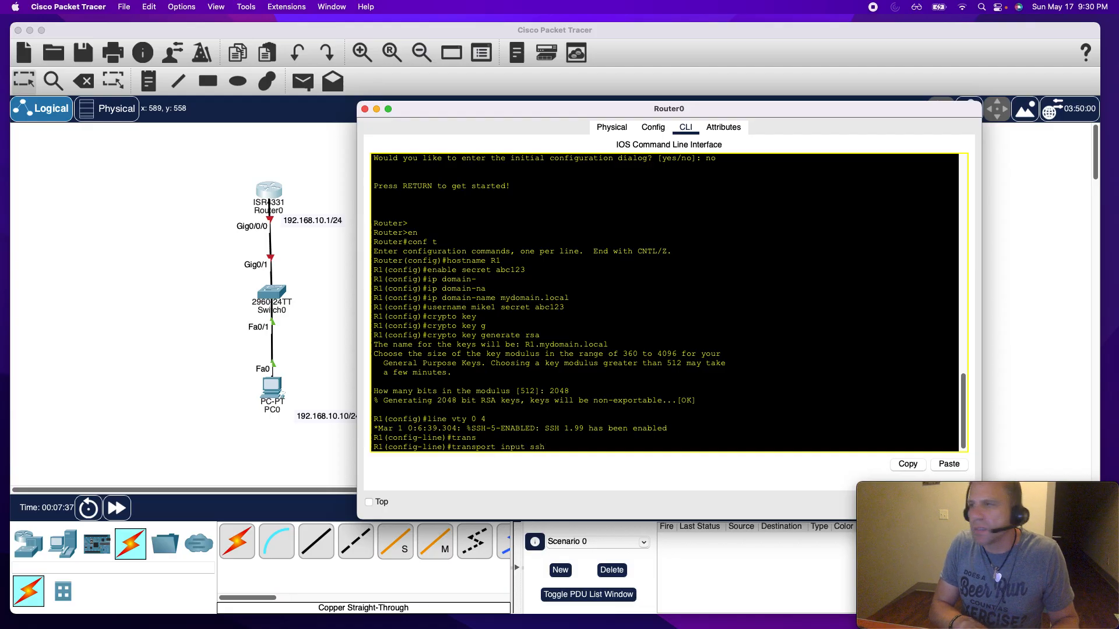
pyautogui.press('Return')
pyautogui.write('line)#l')
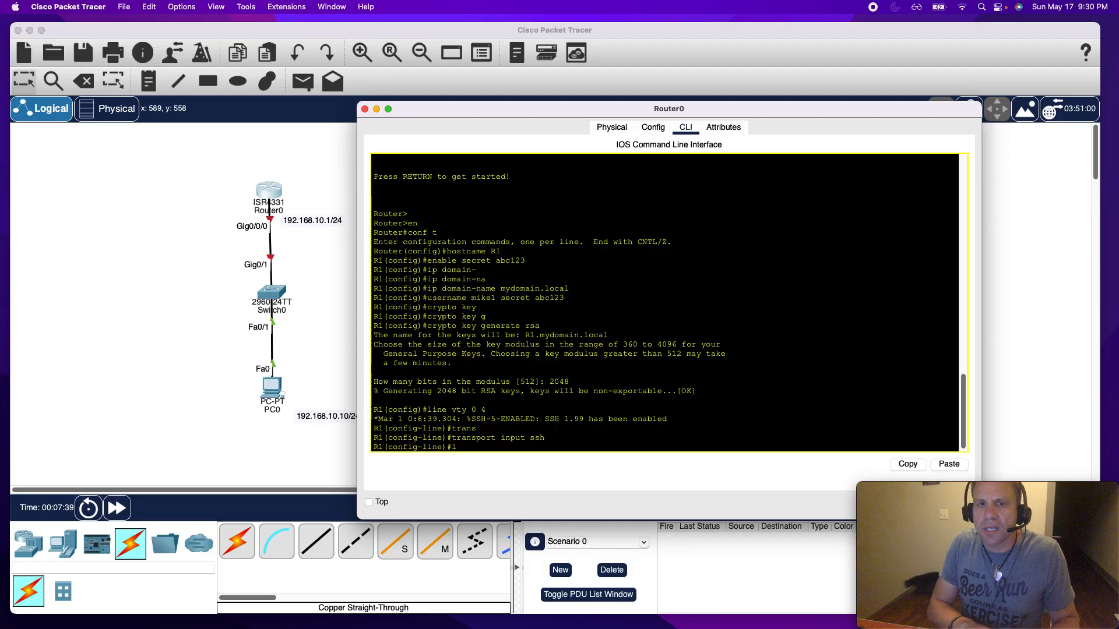
pyautogui.write('ogin local')
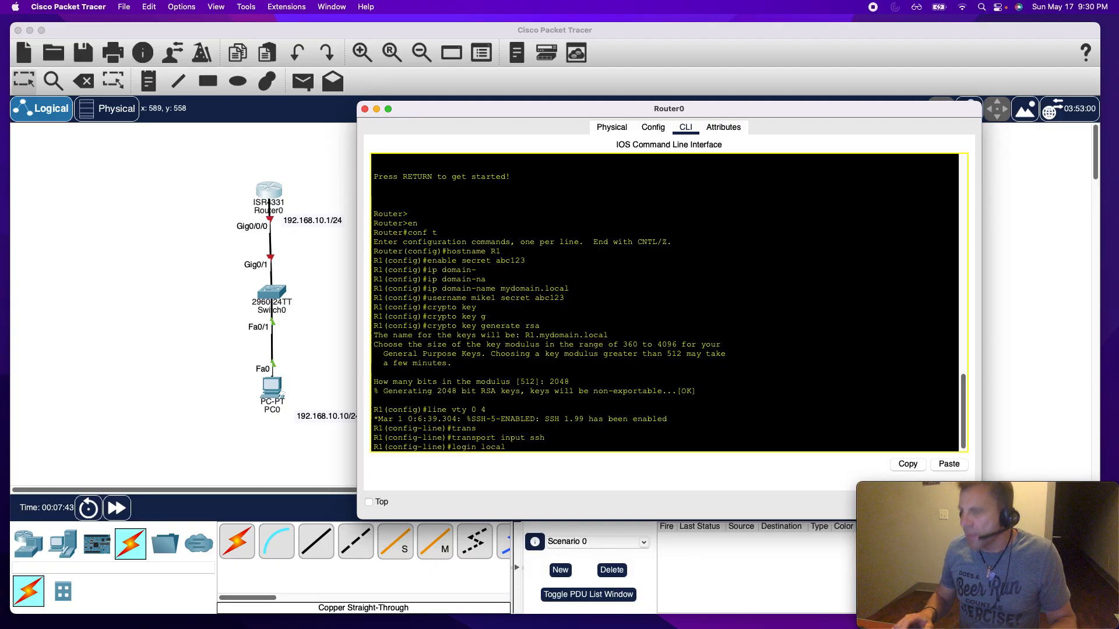
pyautogui.press('Return')
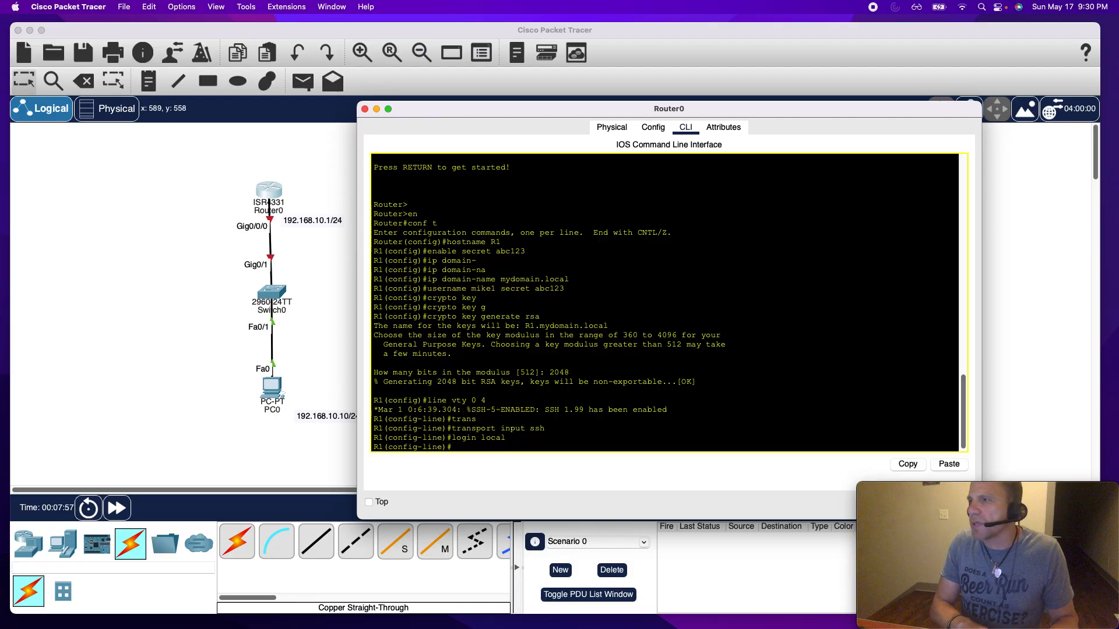
pyautogui.write('exit')
pyautogui.press('Return')
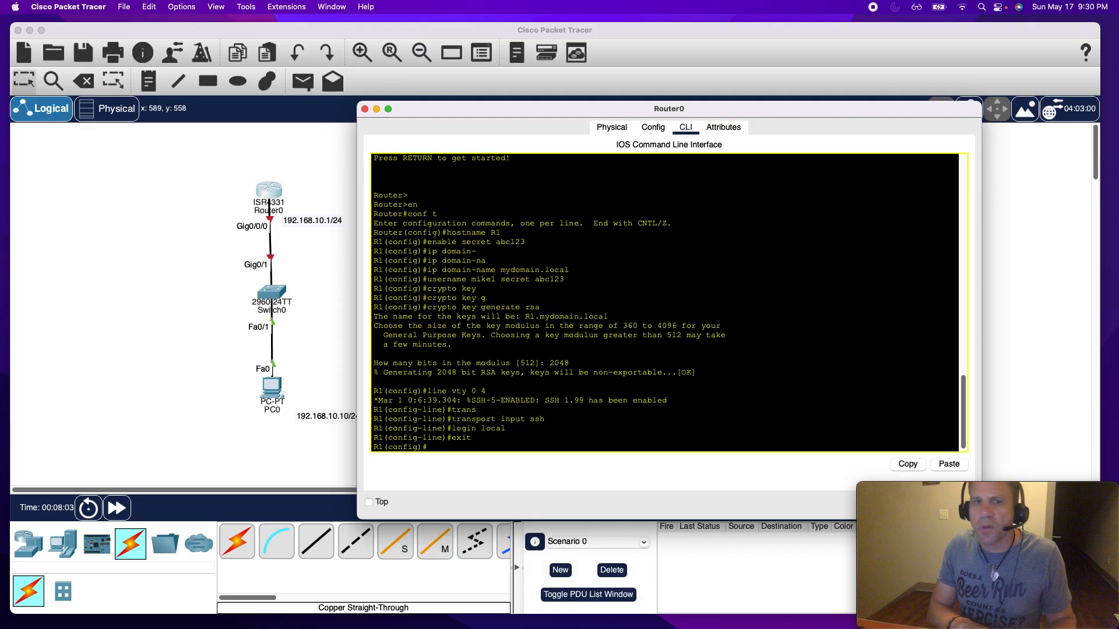
# Step: Address Gi0/0/0 as 192.168.10.1 255.255.255.0 and enable it with no shutdown
pyautogui.write('in')
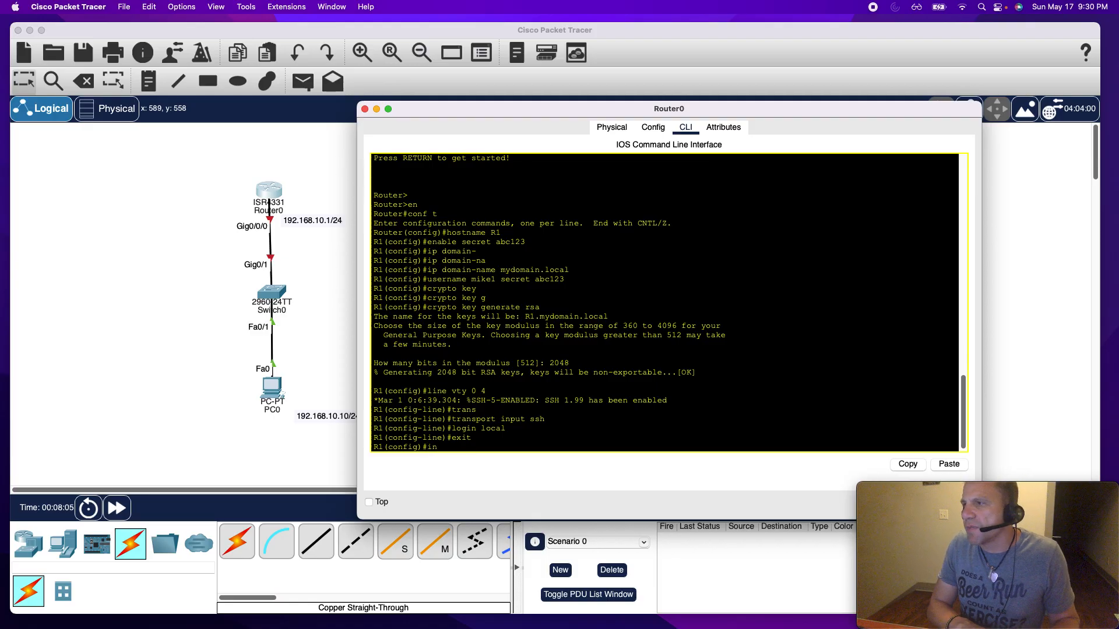
pyautogui.write('t')
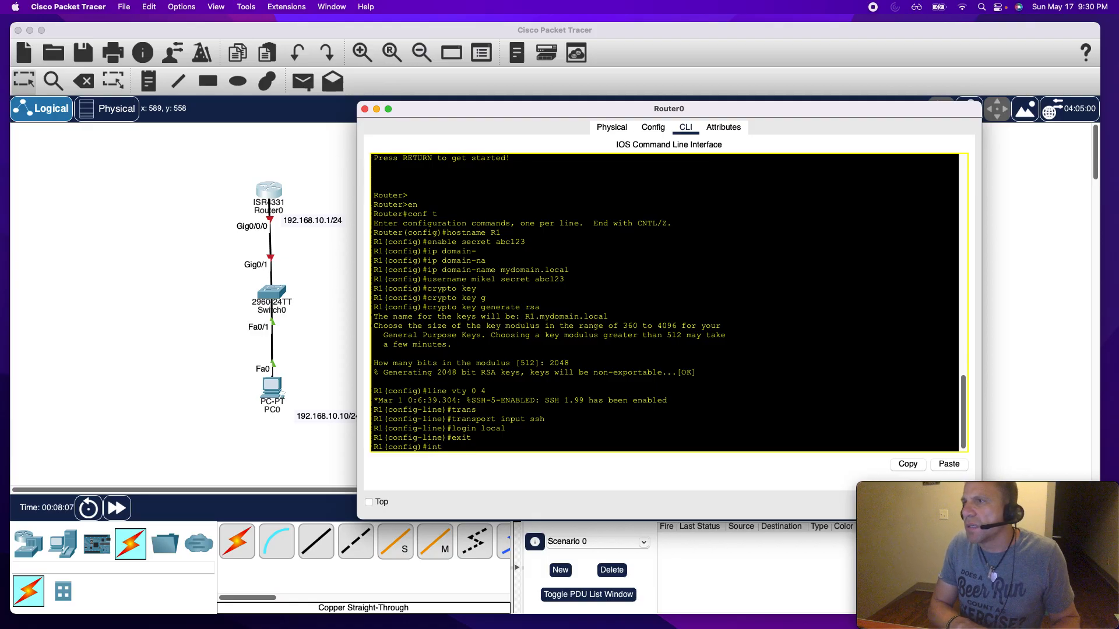
pyautogui.write(' gi')
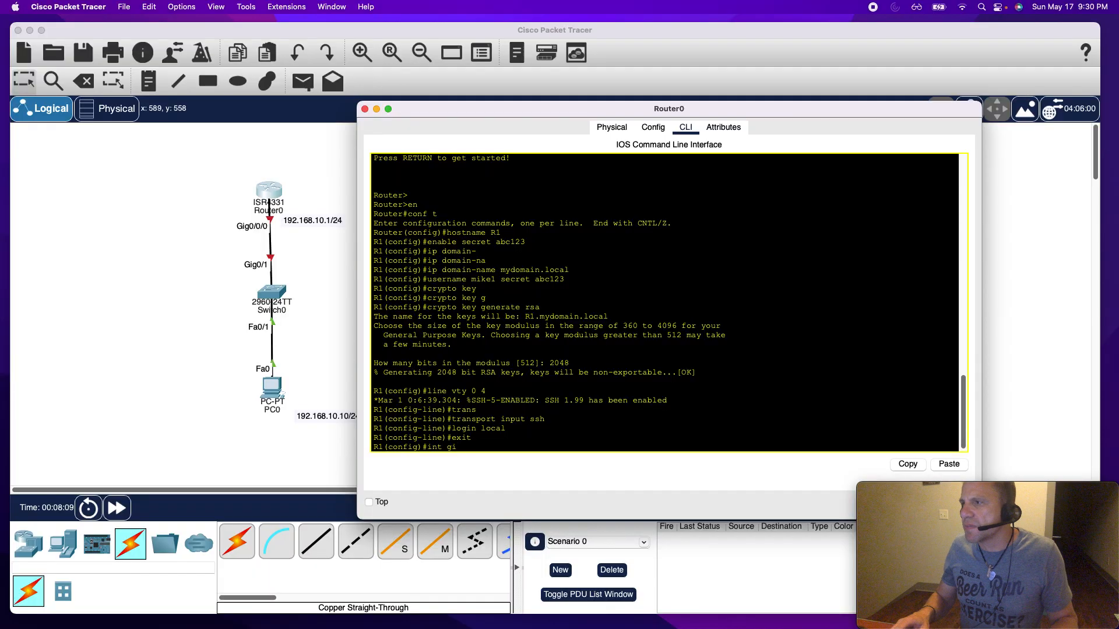
pyautogui.write('0/0/0')
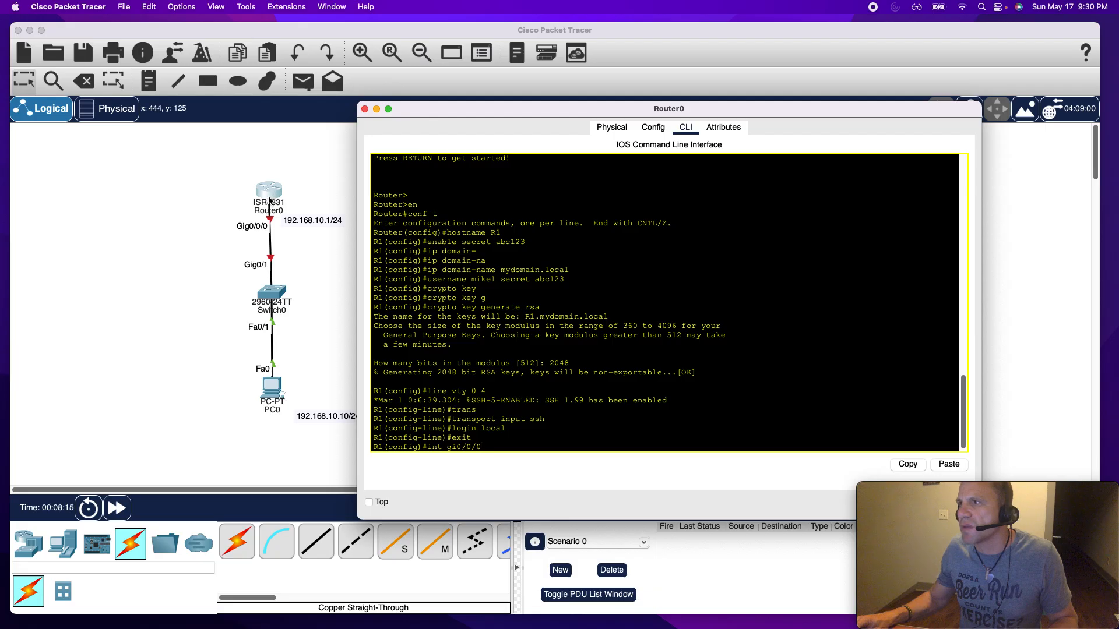
pyautogui.press('Return')
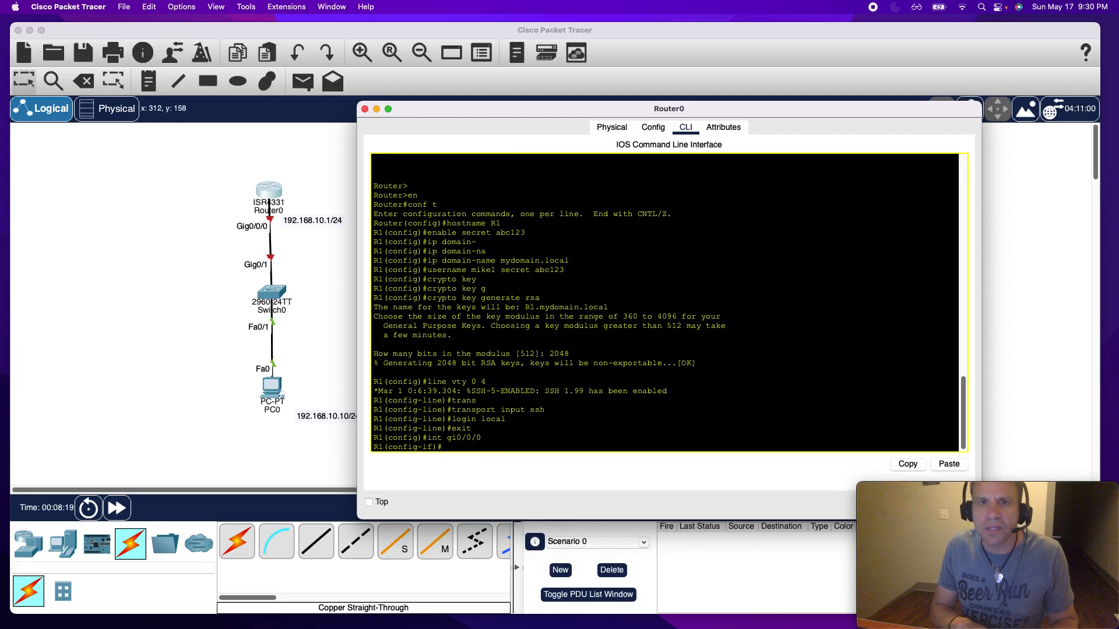
pyautogui.write('ip')
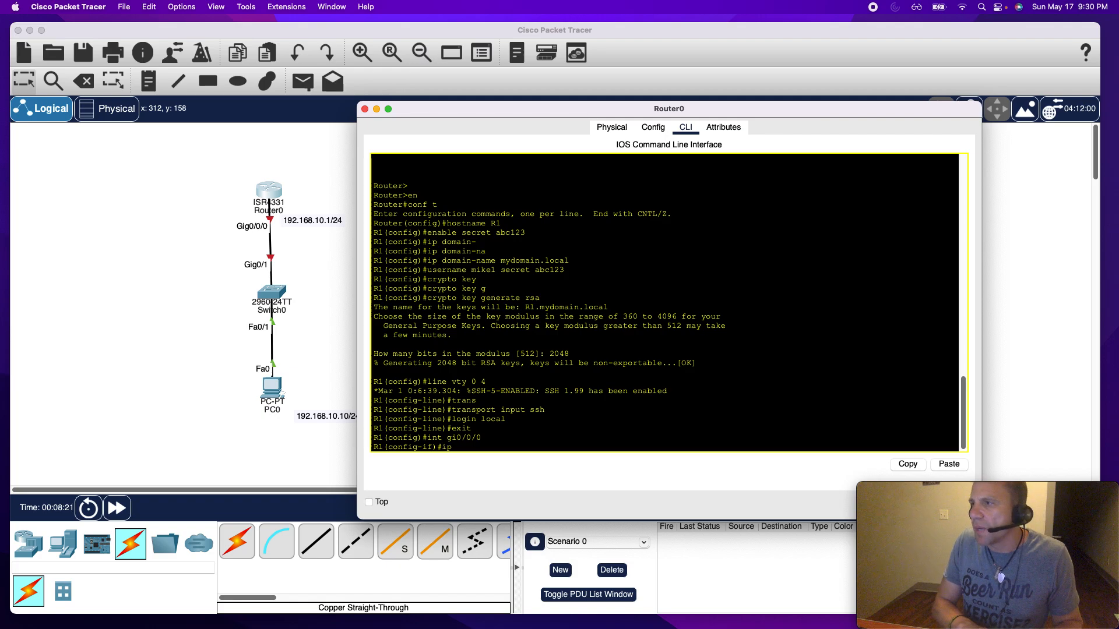
pyautogui.write(' ad')
pyautogui.press('Tab')
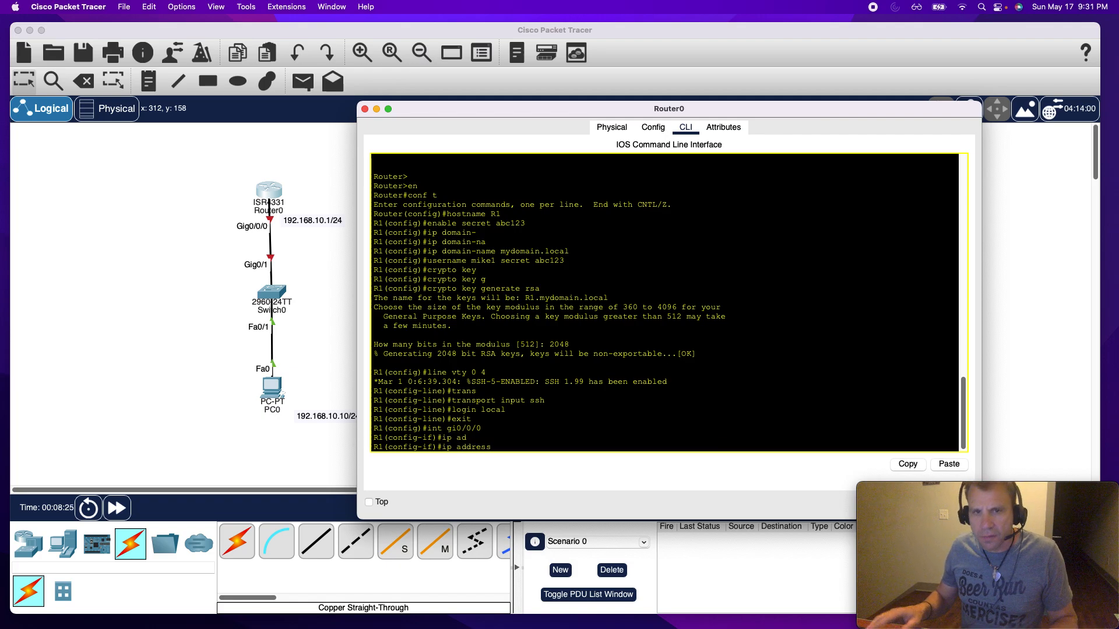
pyautogui.write('192.168')
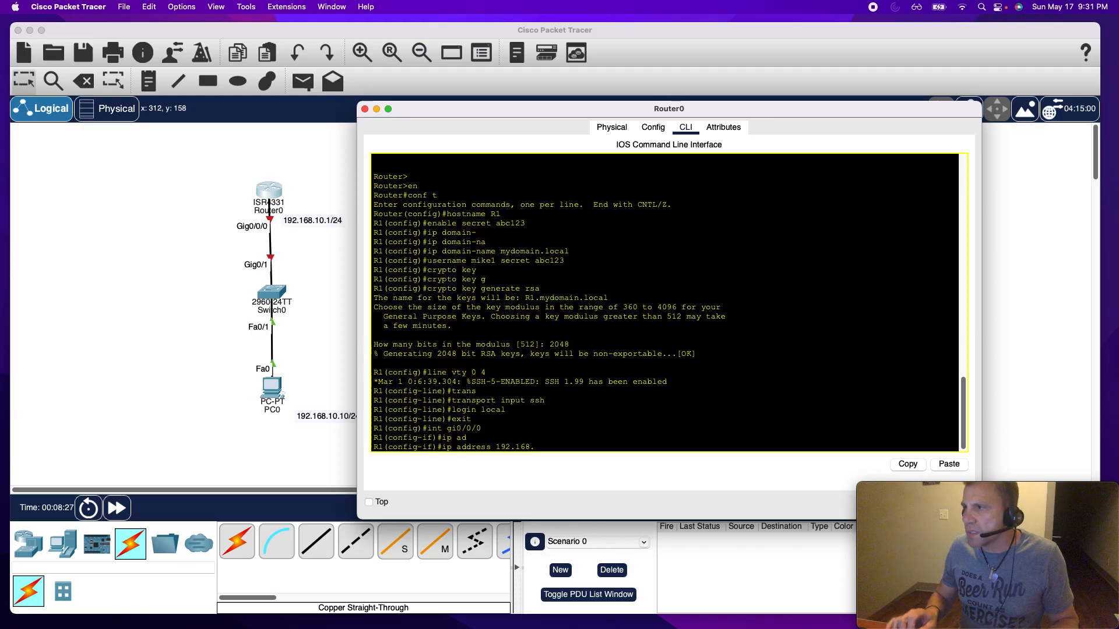
pyautogui.write('.10.1')
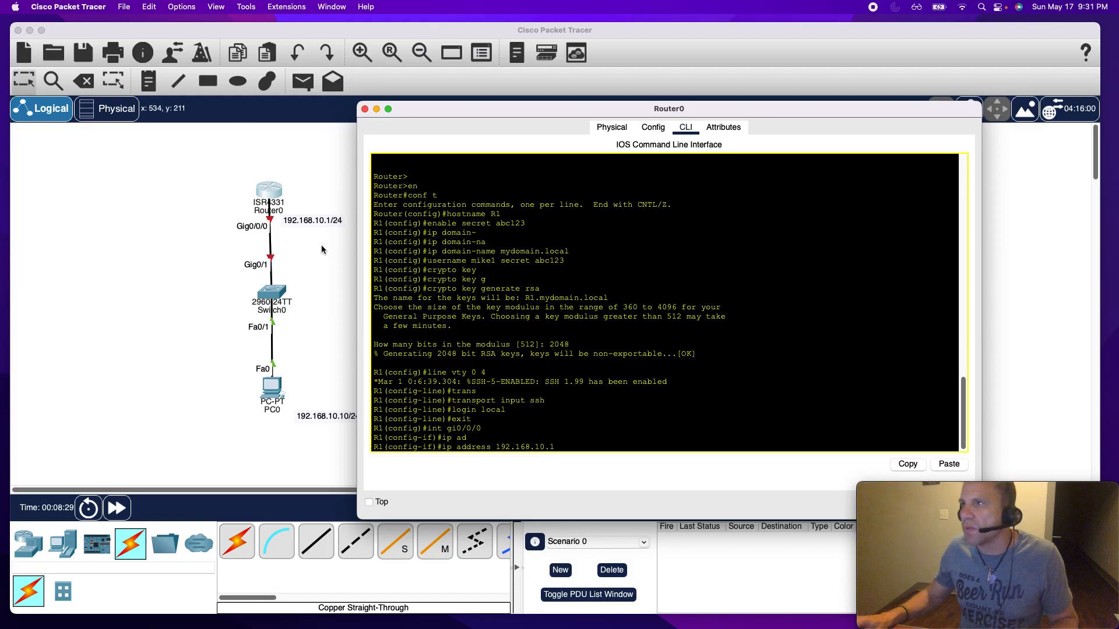
pyautogui.write(' 25')
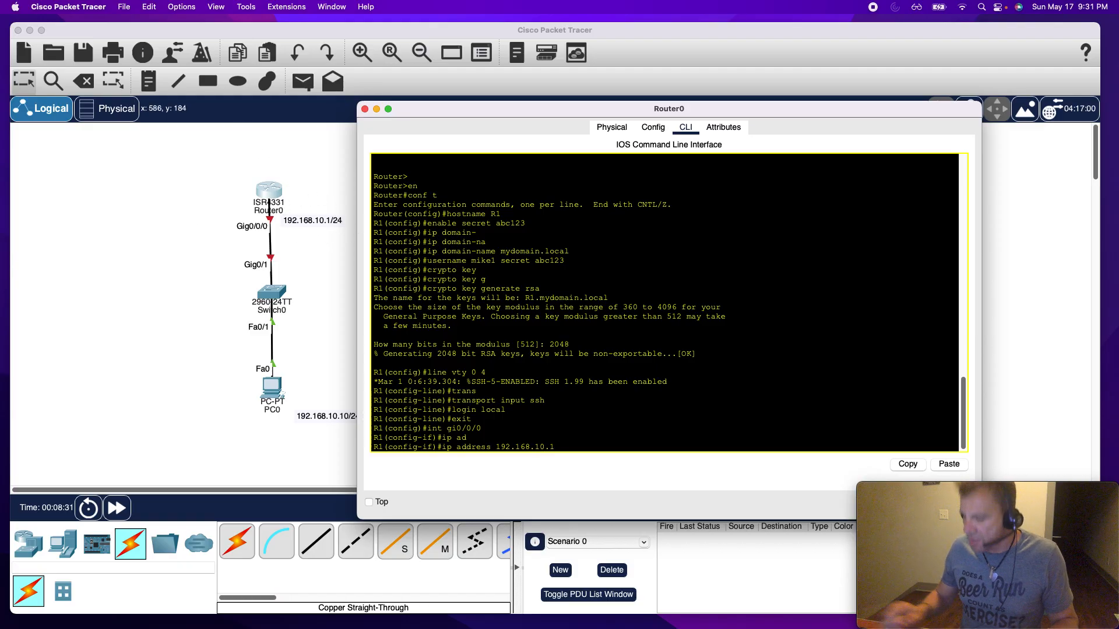
pyautogui.write('5')
pyautogui.write('.22')
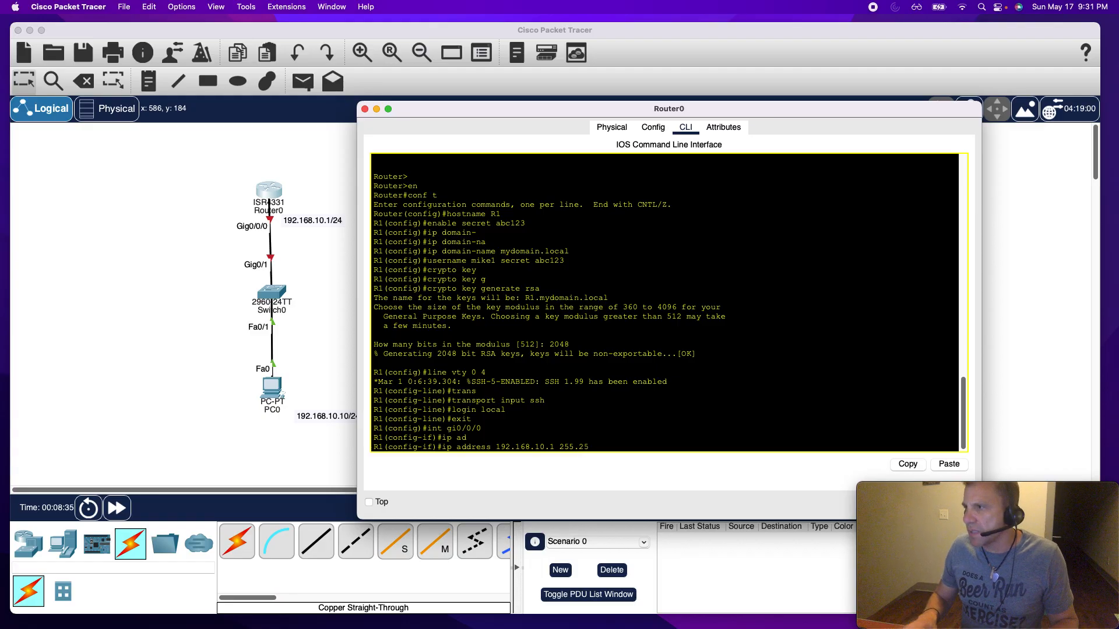
pyautogui.write('5.255.0')
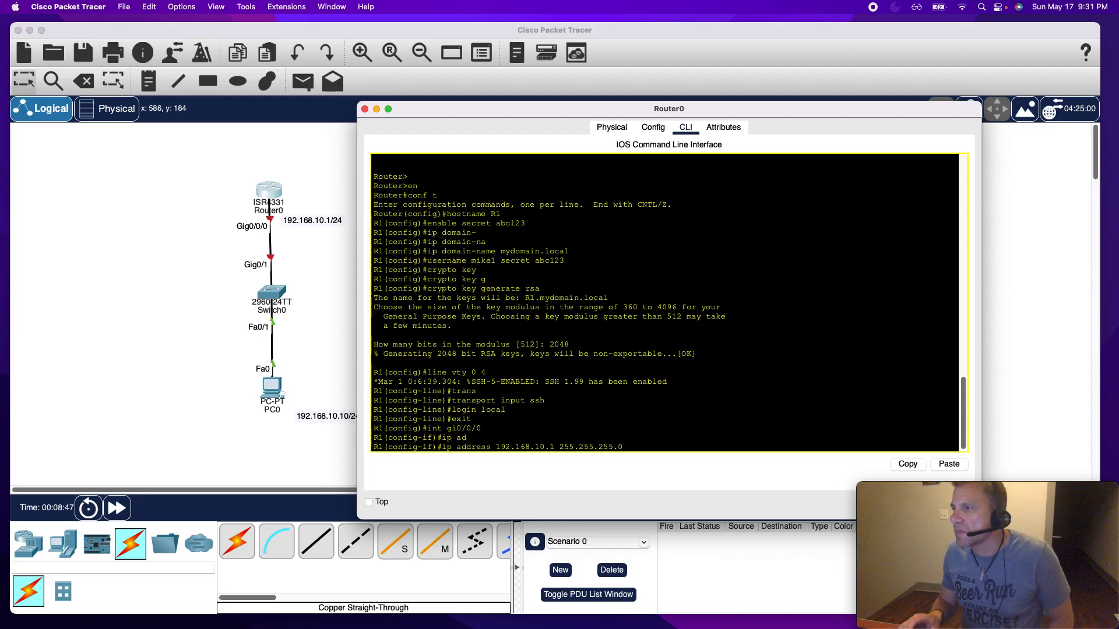
pyautogui.press('Return')
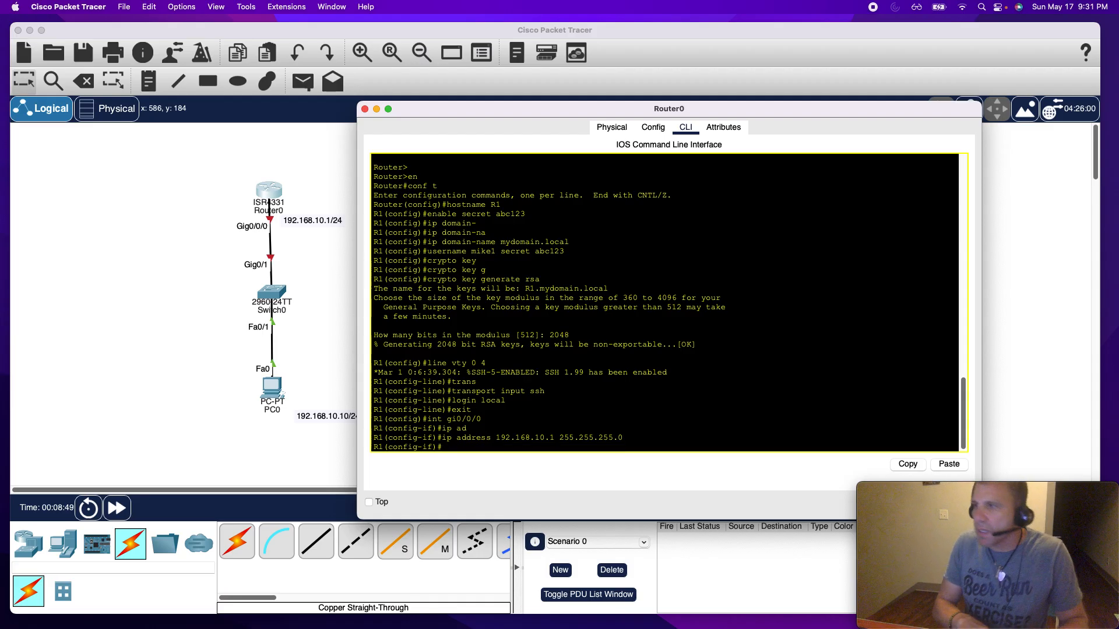
pyautogui.write('no shut')
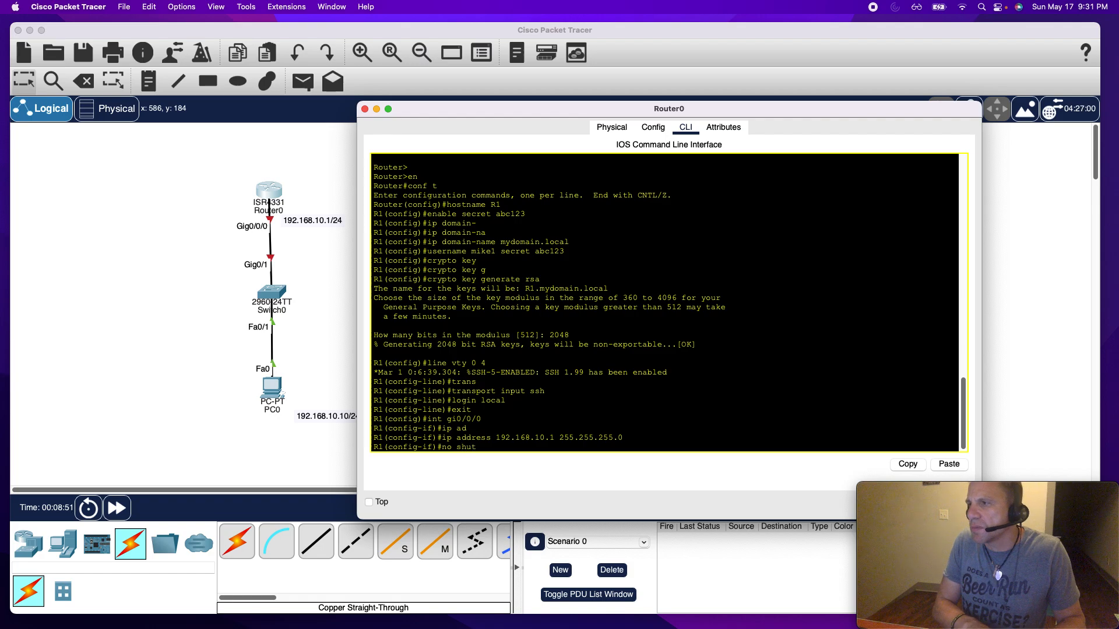
pyautogui.write('down')
pyautogui.press('Return')
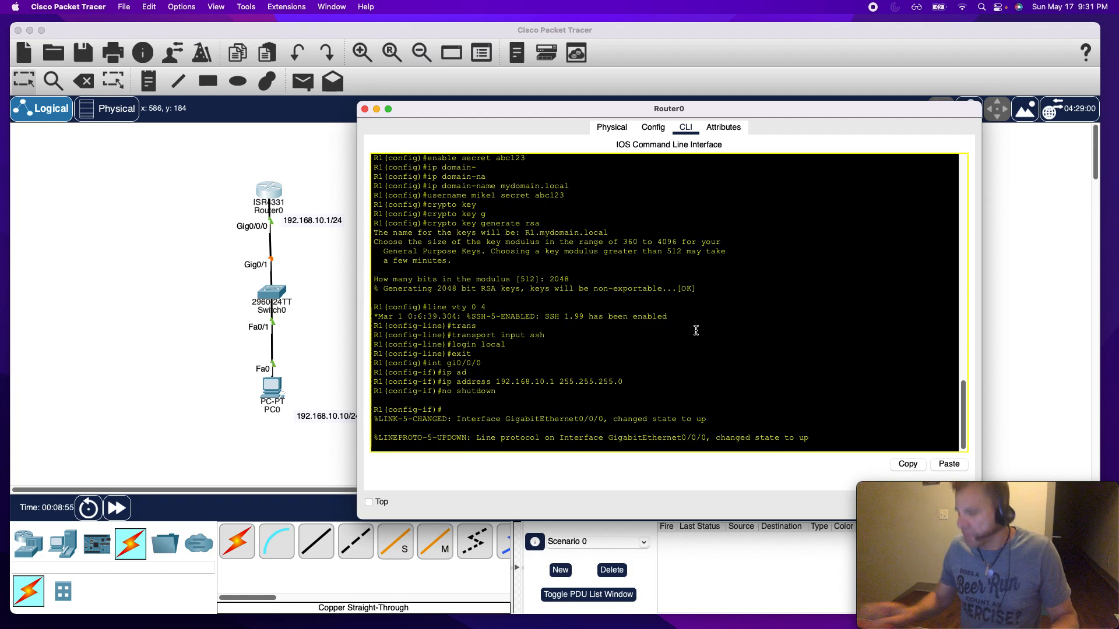
pyautogui.press('Return')
pyautogui.press('Return')
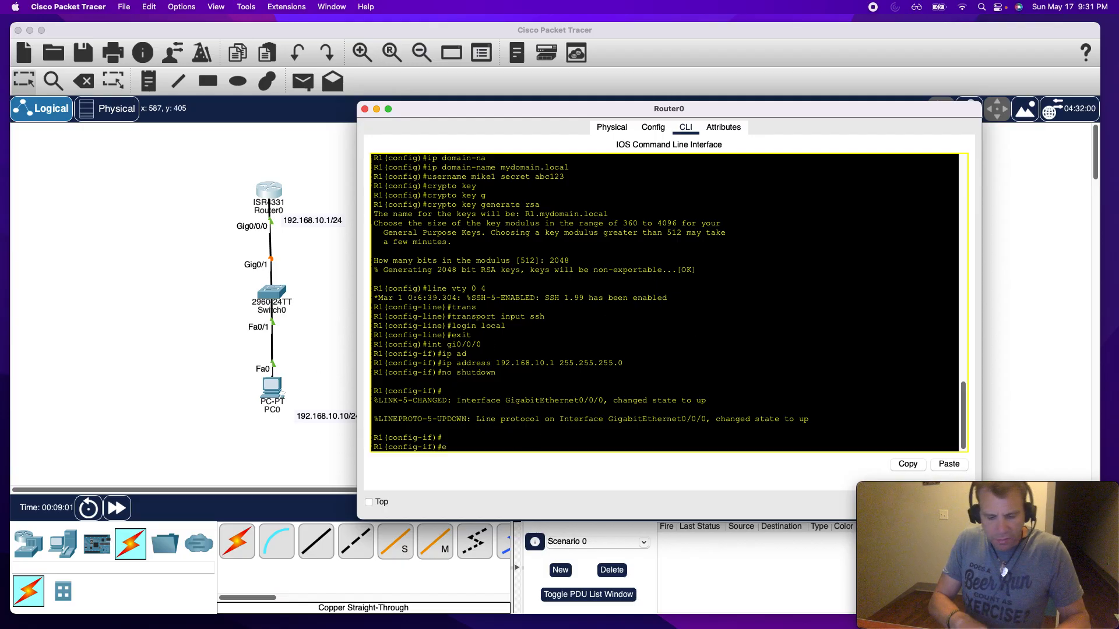
# Step: Back in privileged mode, run show ip ssh to confirm SSH 1.99, then close the router window
pyautogui.write('exit')
pyautogui.press('Return')
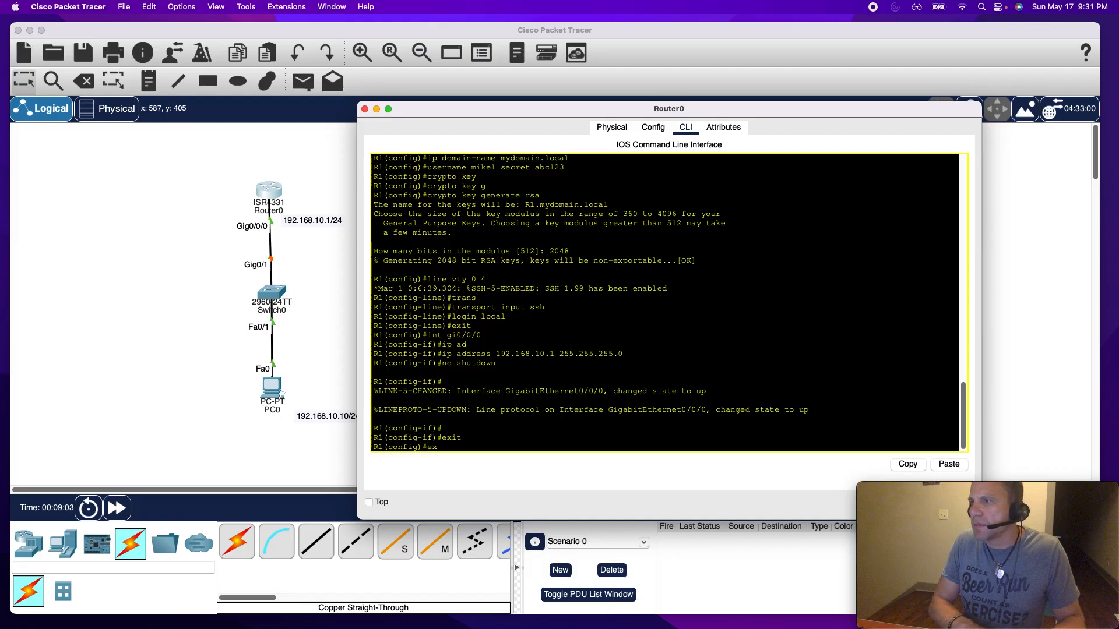
pyautogui.write('exit')
pyautogui.press('Return')
pyautogui.press('Return')
pyautogui.press('Return')
pyautogui.write('hwo')
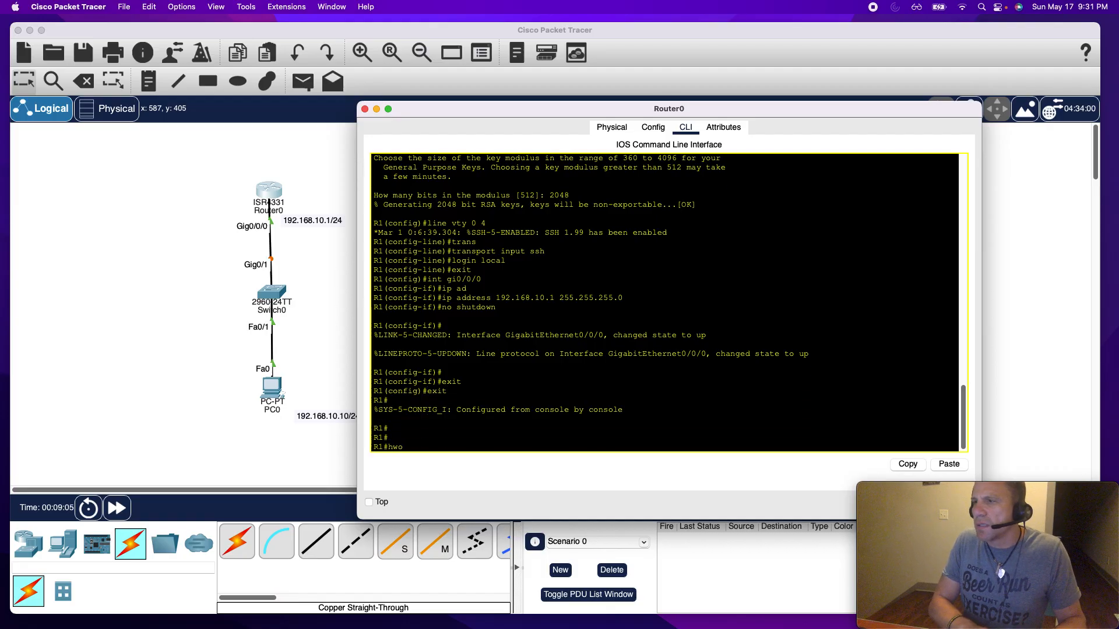
pyautogui.press('BackSpace')
pyautogui.press('BackSpace')
pyautogui.press('BackSpace')
pyautogui.write('show')
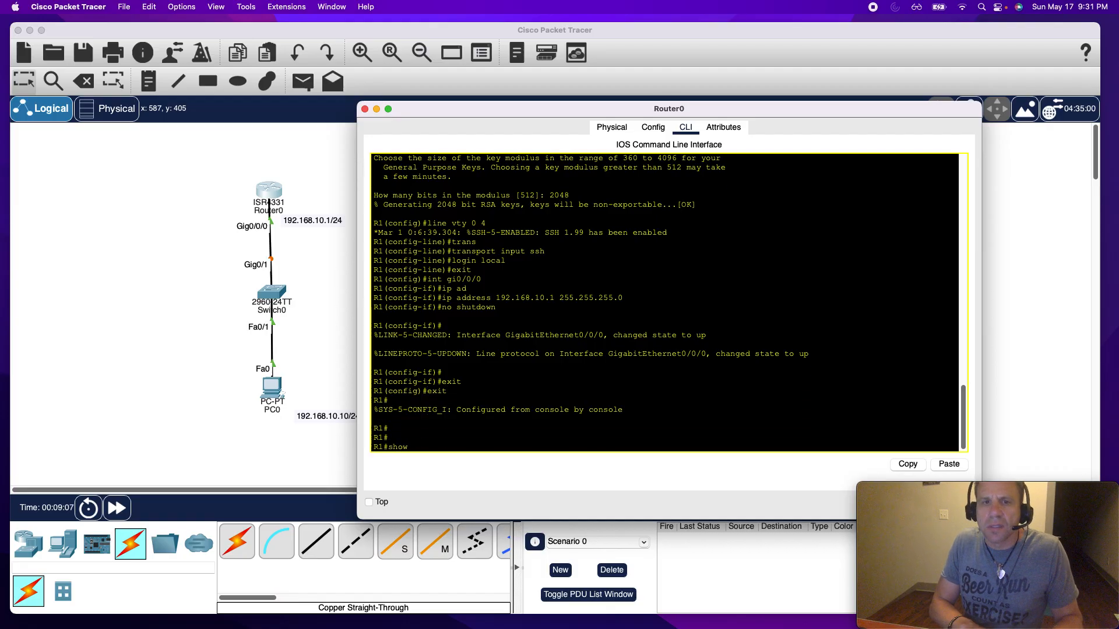
pyautogui.write(' ip ssh')
pyautogui.press('Return')
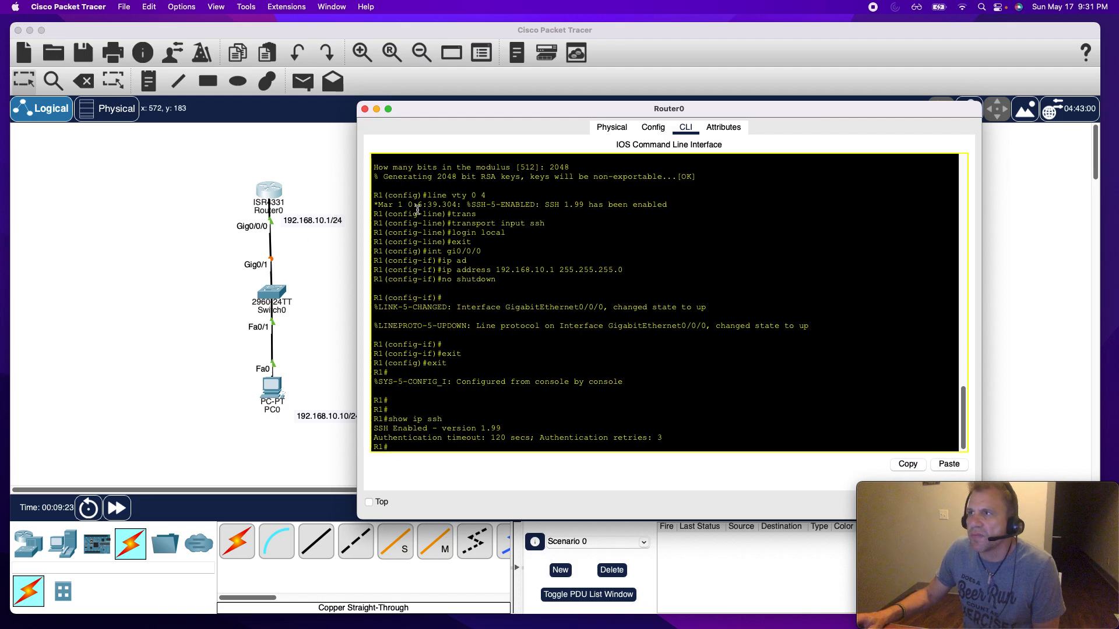
pyautogui.click(364, 111)
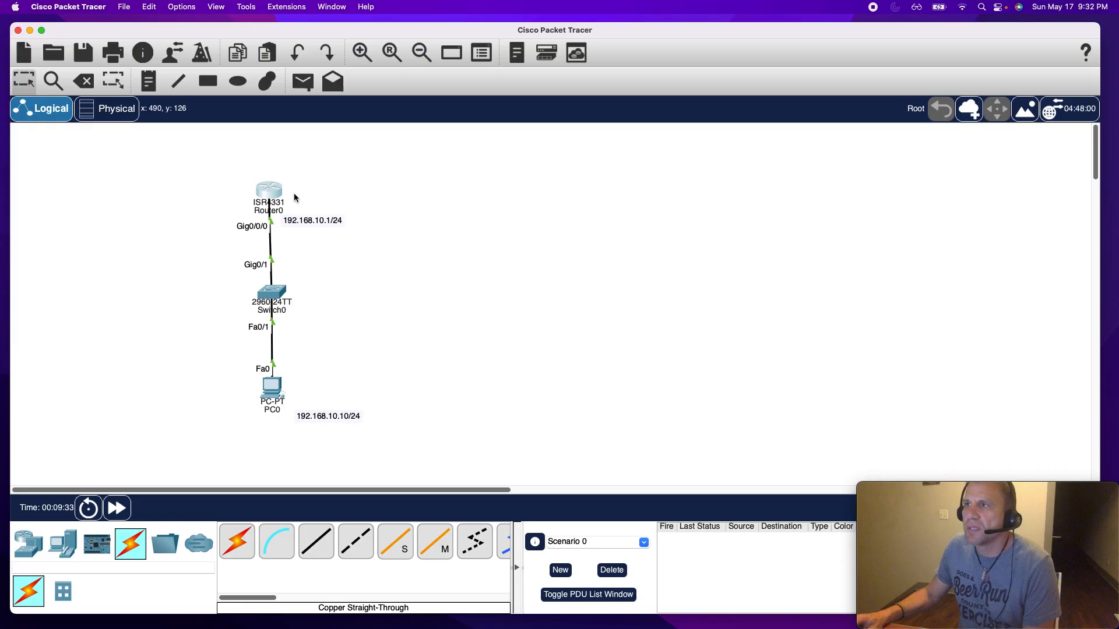
# Step: Change the router's canvas label from Router0 to R1
pyautogui.click(283, 211)
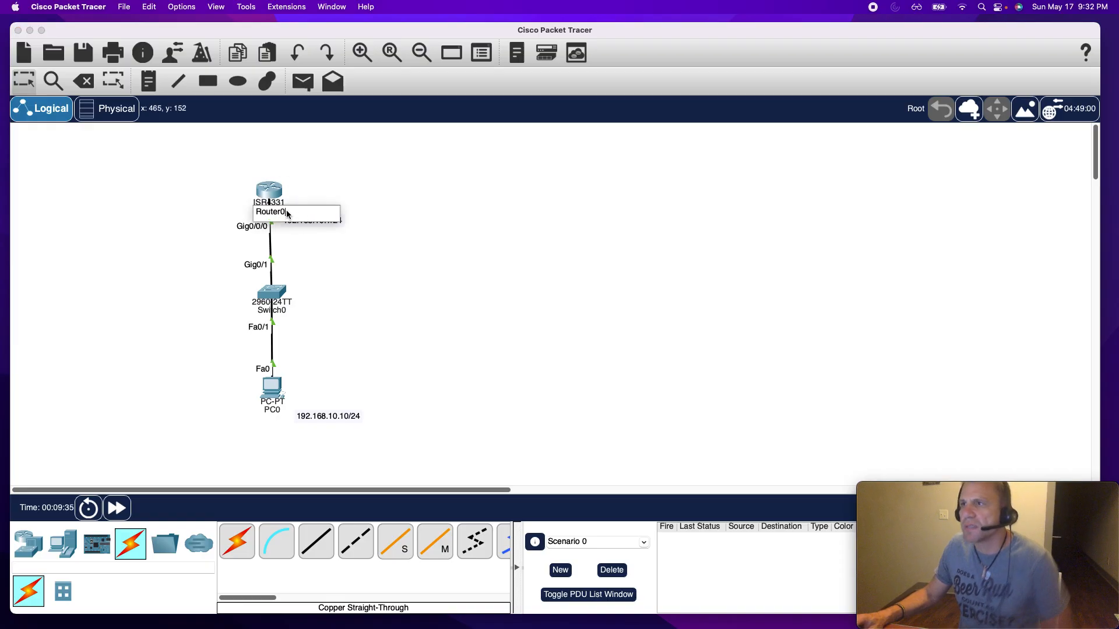
pyautogui.press('BackSpace')
pyautogui.press('BackSpace')
pyautogui.press('BackSpace')
pyautogui.press('BackSpace')
pyautogui.press('BackSpace')
pyautogui.press('BackSpace')
pyautogui.press('BackSpace')
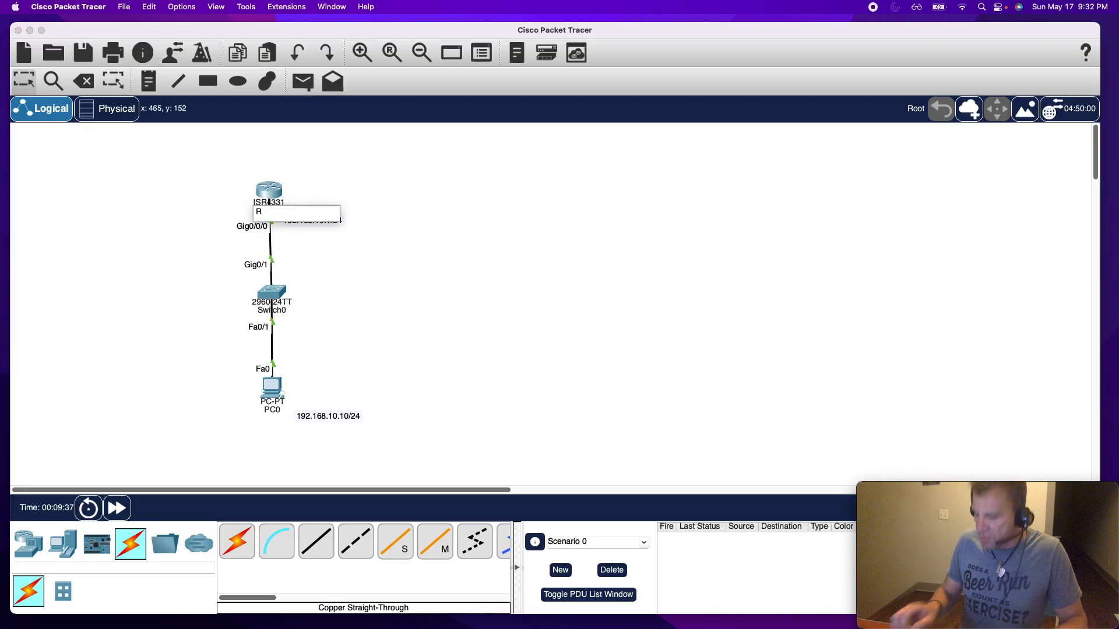
pyautogui.write('R1')
pyautogui.press('Return')
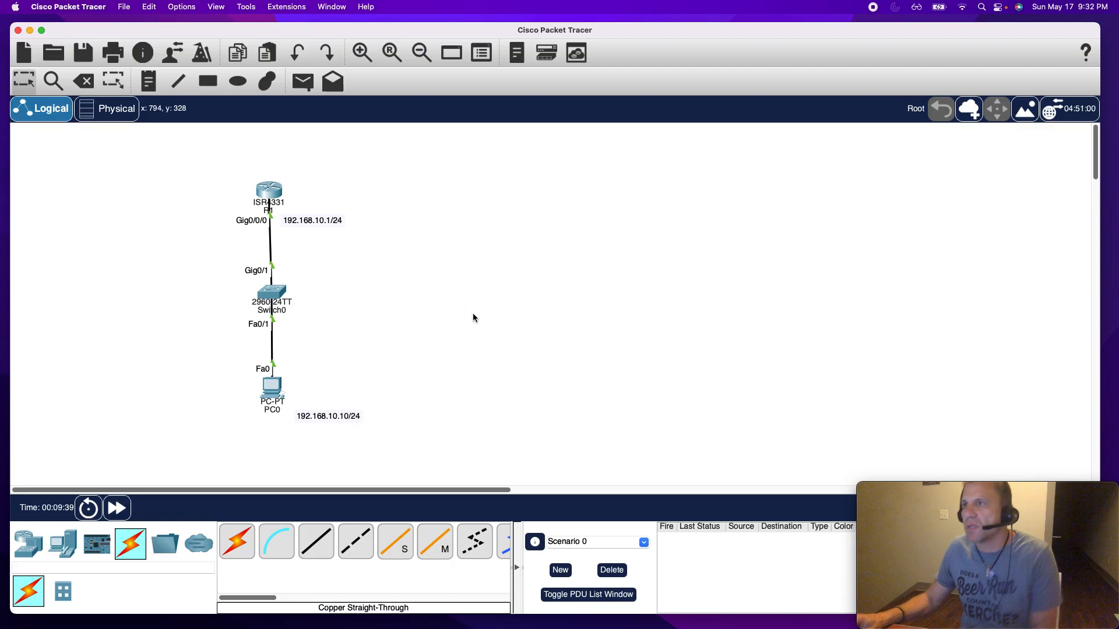
# Step: Open PC0's window beside the topology and launch its Telnet / SSH Client
pyautogui.click(272, 389)
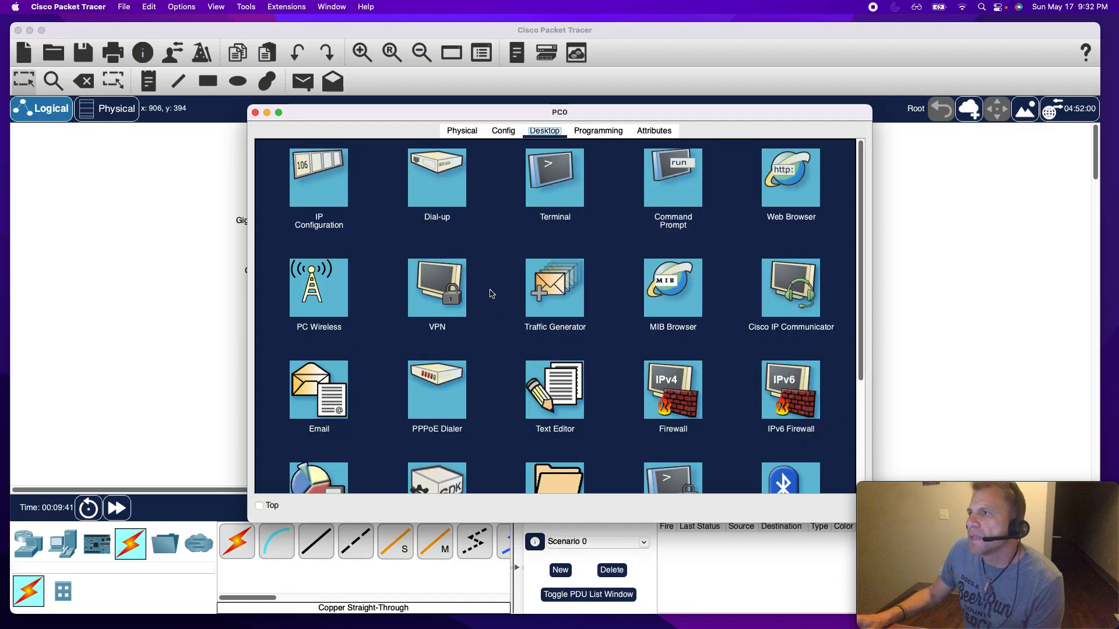
pyautogui.moveTo(410, 112); pyautogui.dragTo(542, 115)
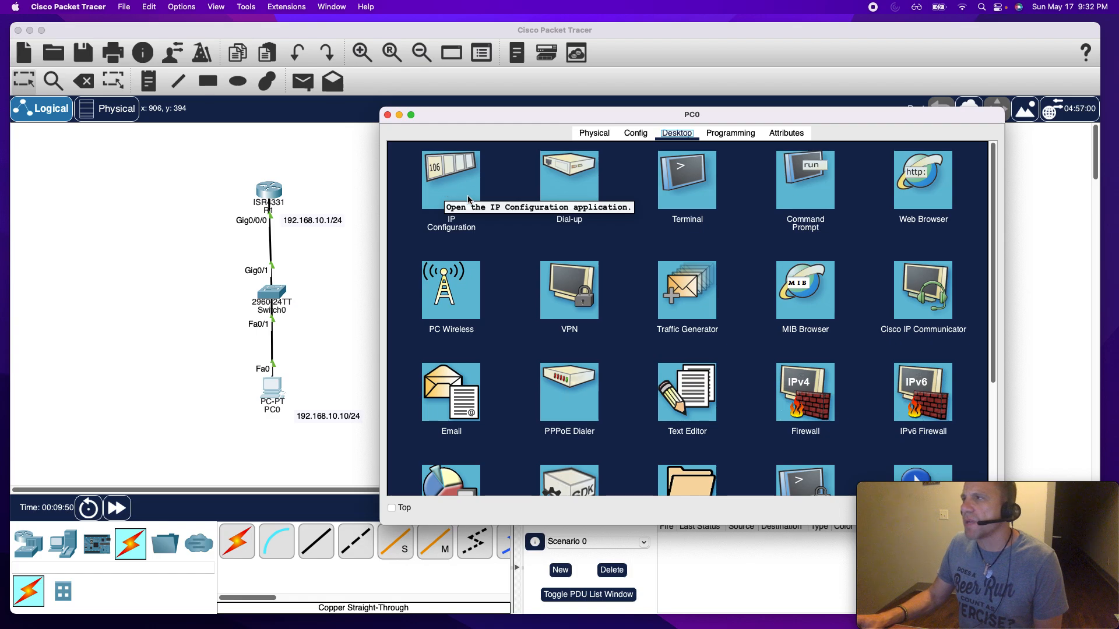
pyautogui.scroll(-3, 754, 381)
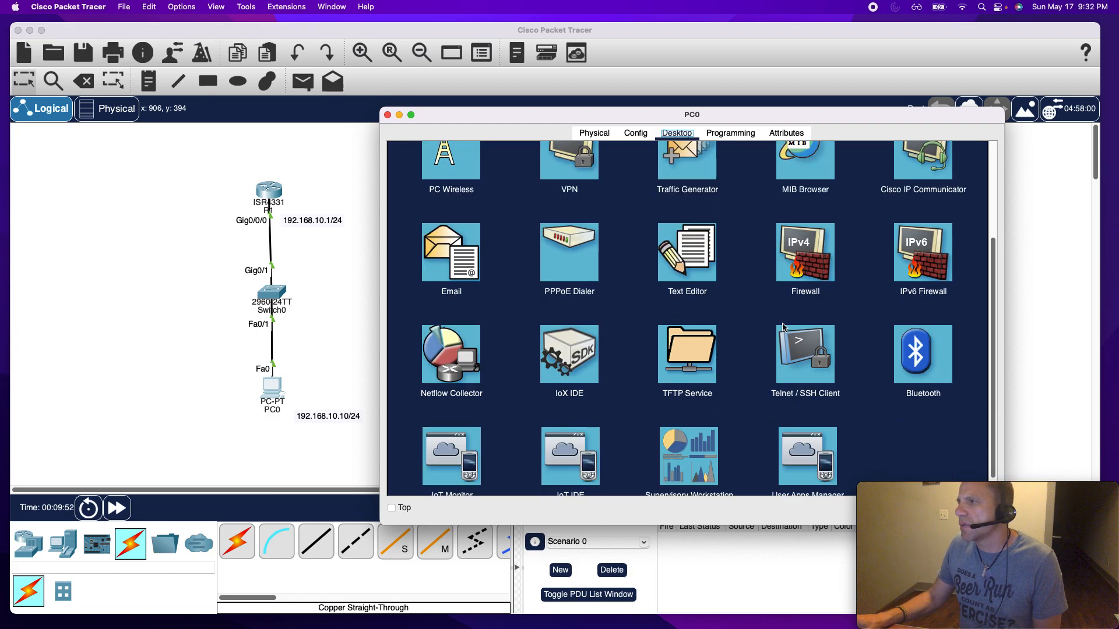
pyautogui.scroll(3, 754, 381)
pyautogui.scroll(-2, 644, 311)
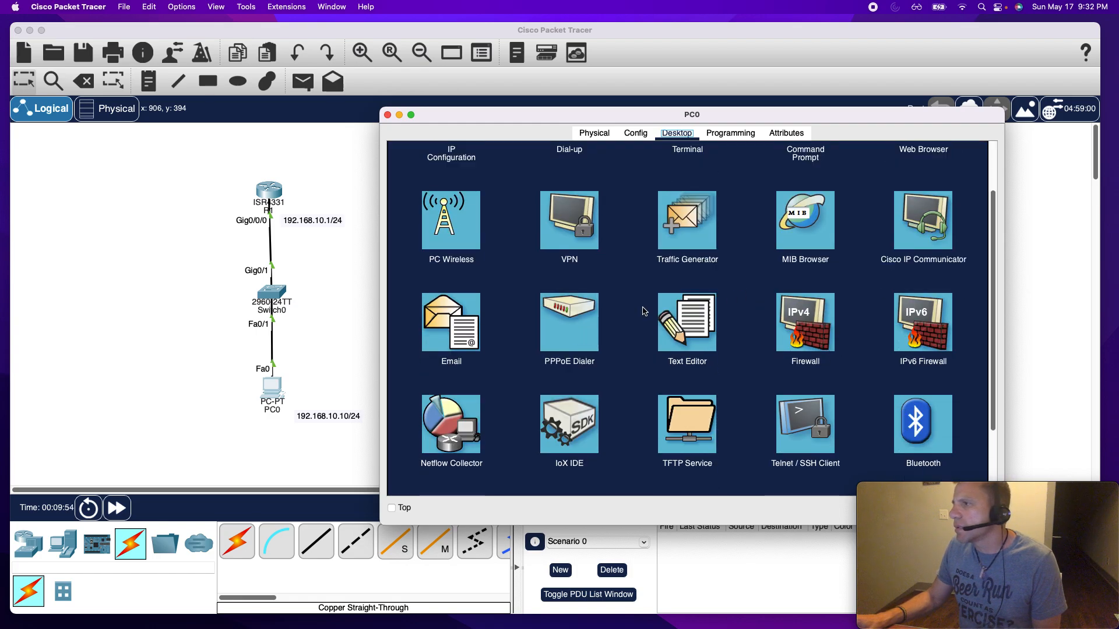
pyautogui.click(802, 424)
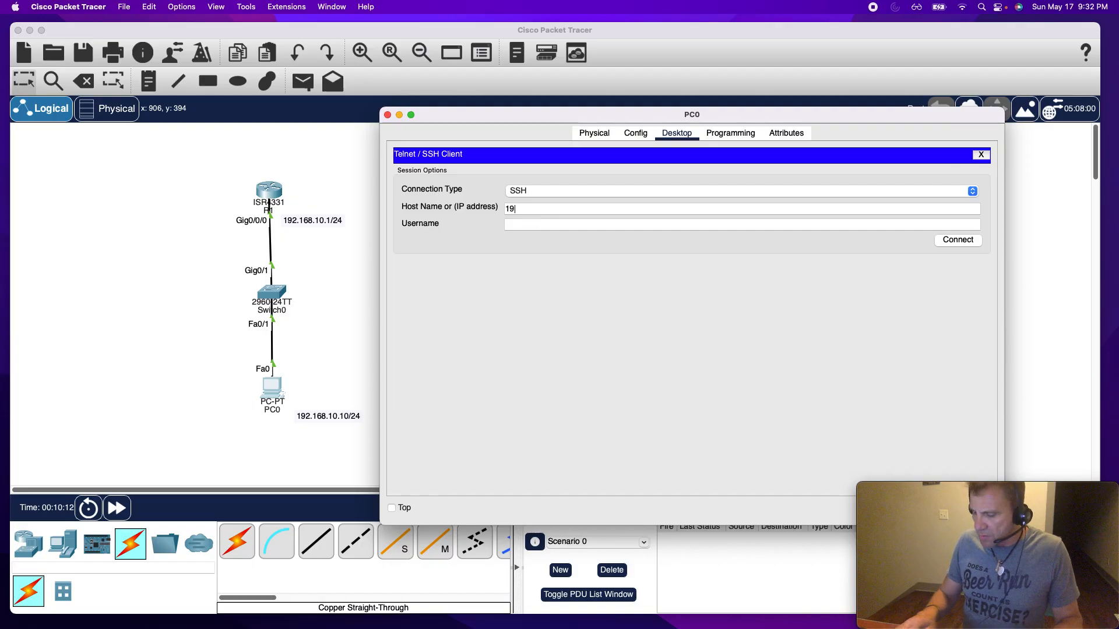
# Step: Connect PC0's SSH client to host 192.168.10.1 using the configured local username
pyautogui.write('2.168.10.1')
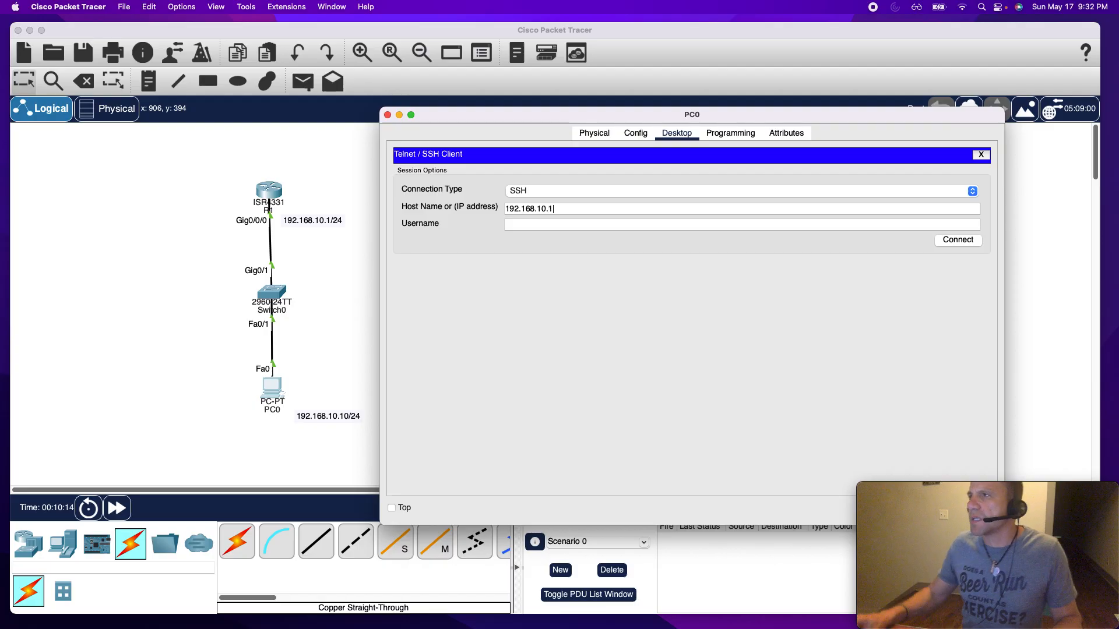
pyautogui.click(534, 228)
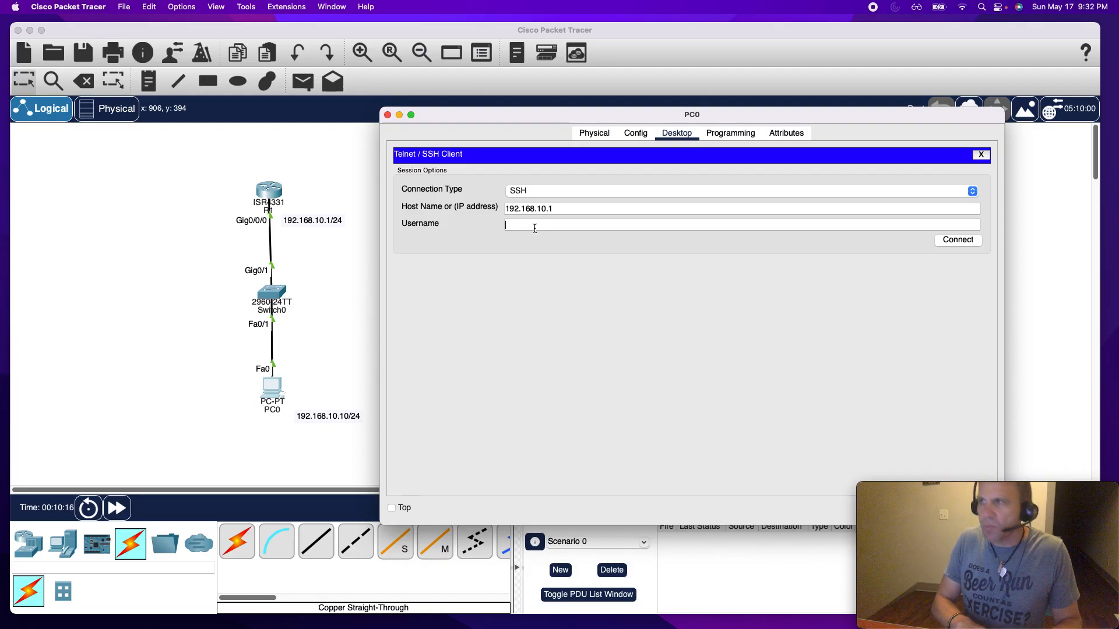
pyautogui.write('mike1')
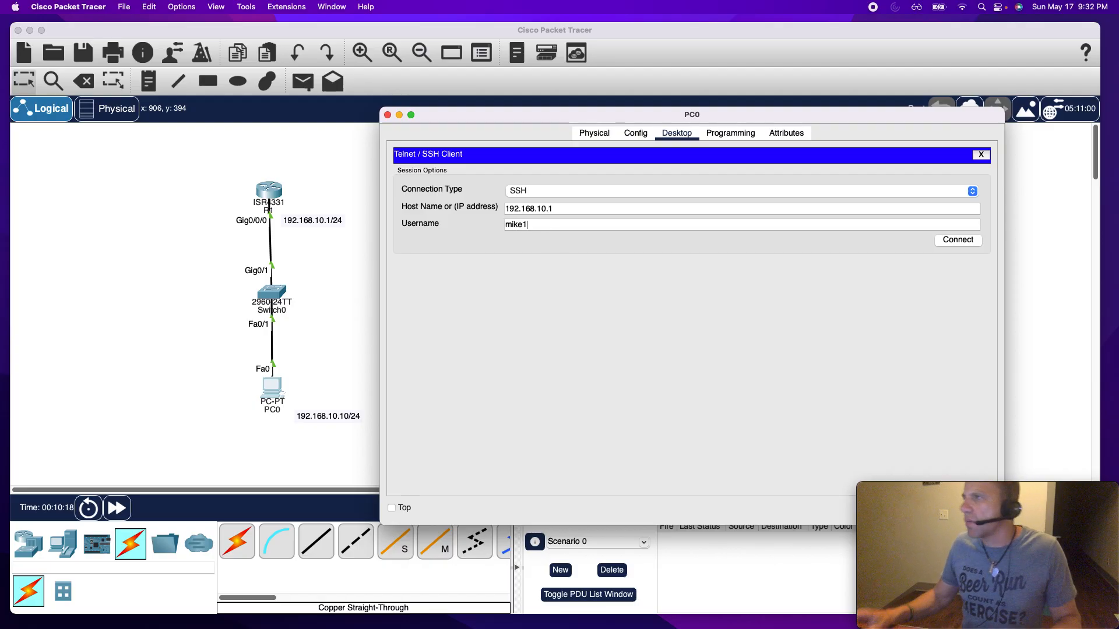
pyautogui.click(957, 240)
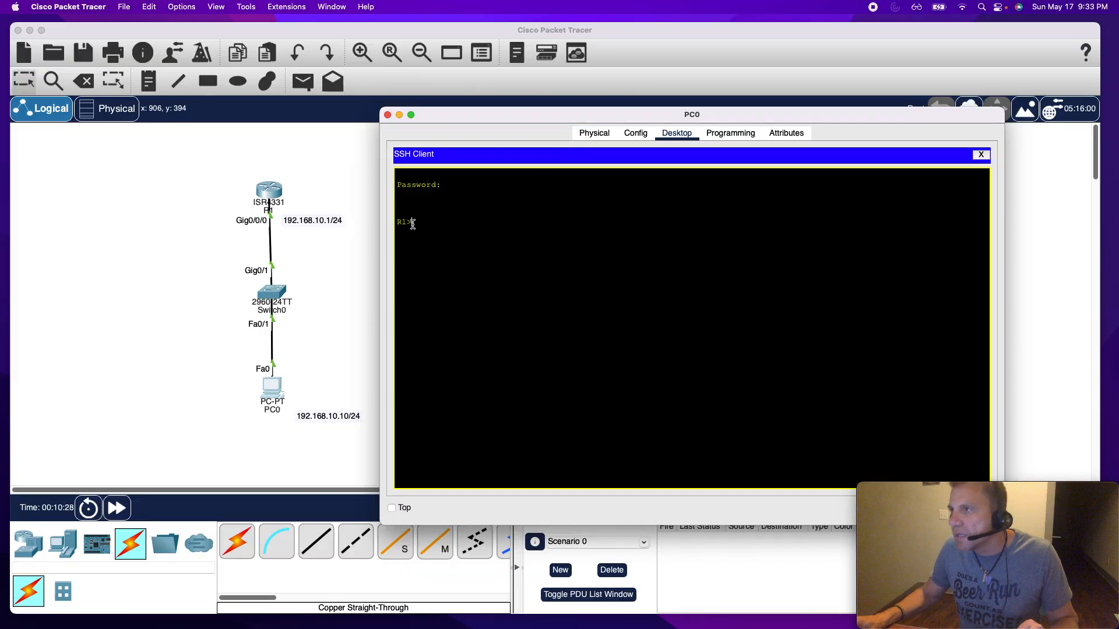
# Step: Enter privileged mode on R1 with the enable password, briefly entering and exiting conf t
pyautogui.write('e')
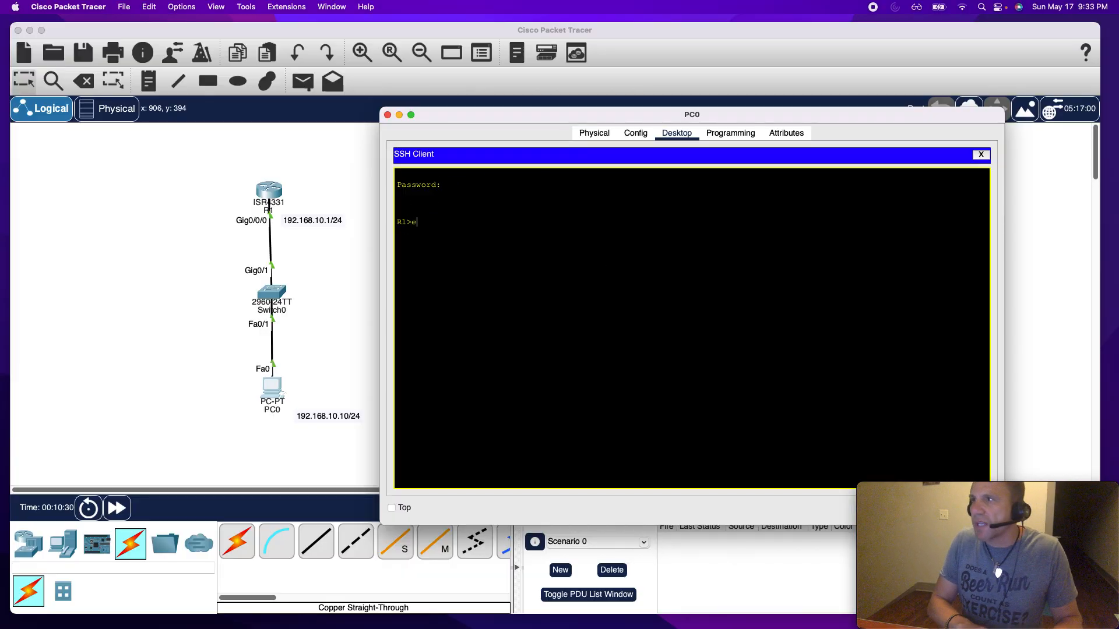
pyautogui.write('n')
pyautogui.press('Return')
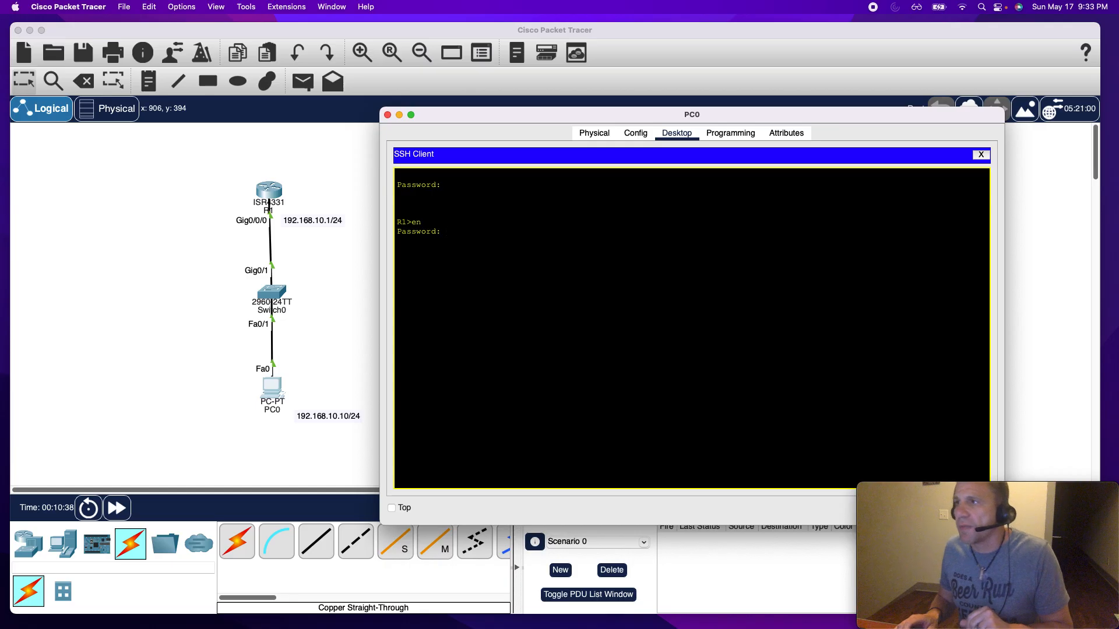
pyautogui.press('Return')
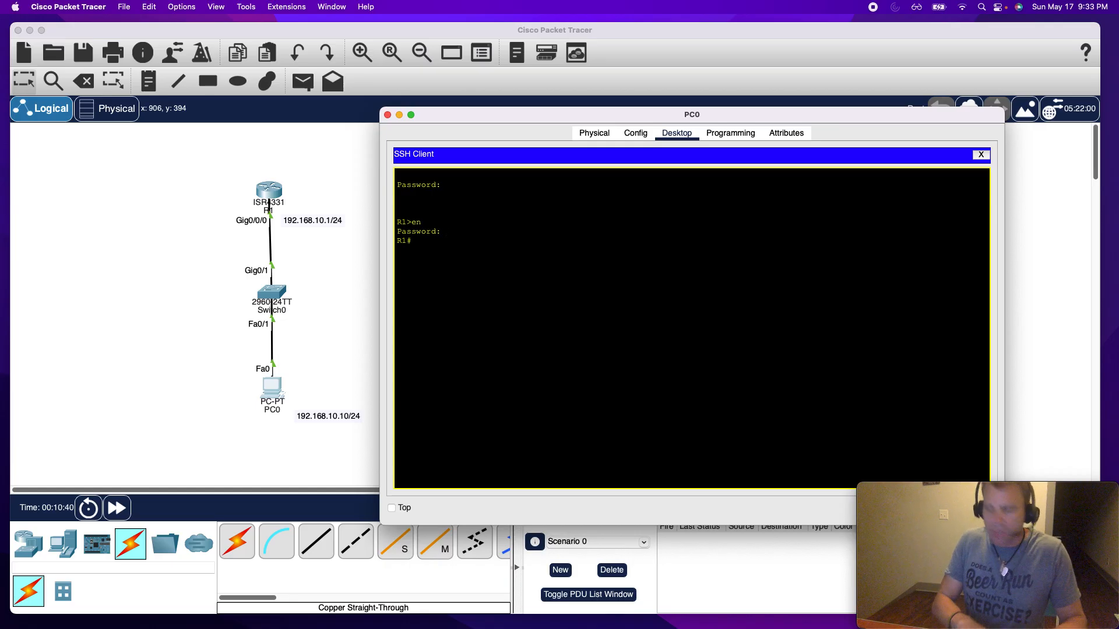
pyautogui.write('conf t')
pyautogui.press('Return')
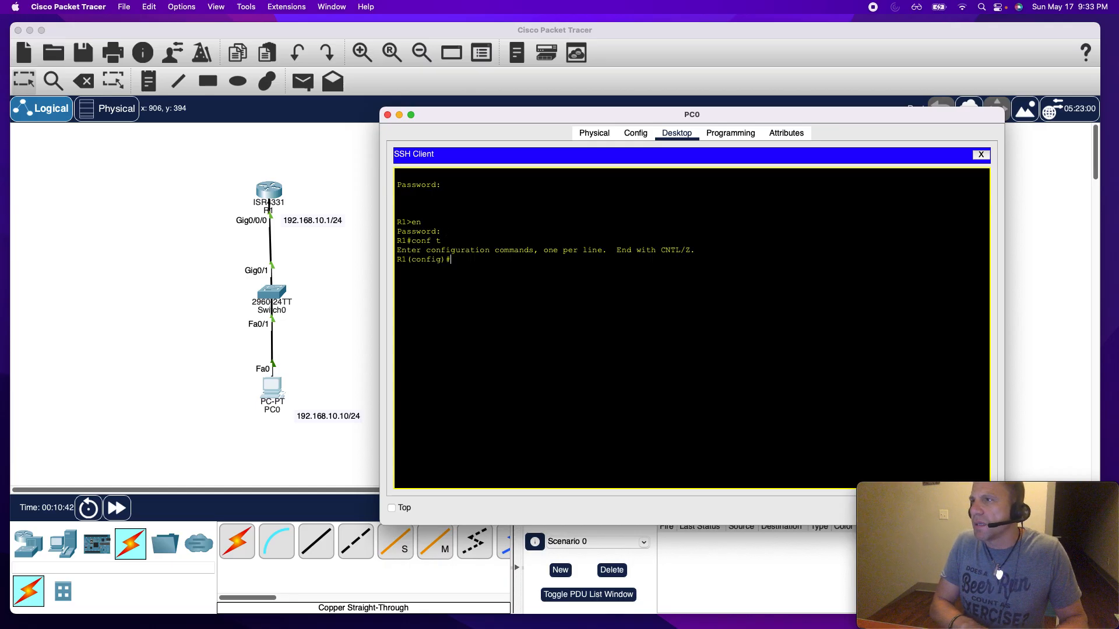
pyautogui.write('exit')
pyautogui.press('Return')
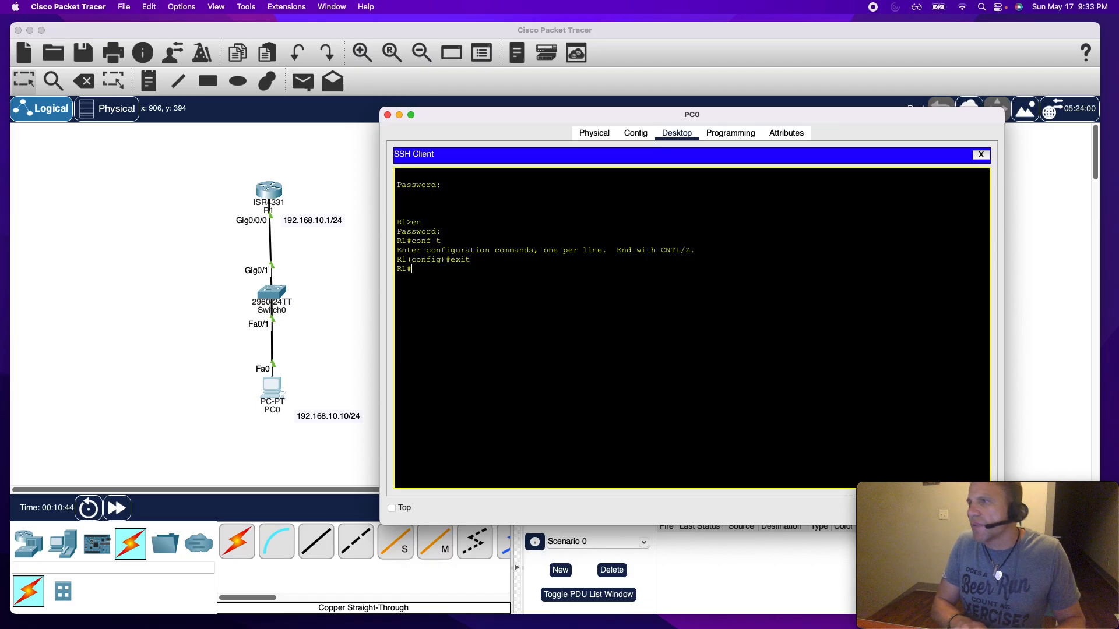
# Step: Run show ip int br on R1 and highlight the 192.168.10.1 address
pyautogui.write('show ip')
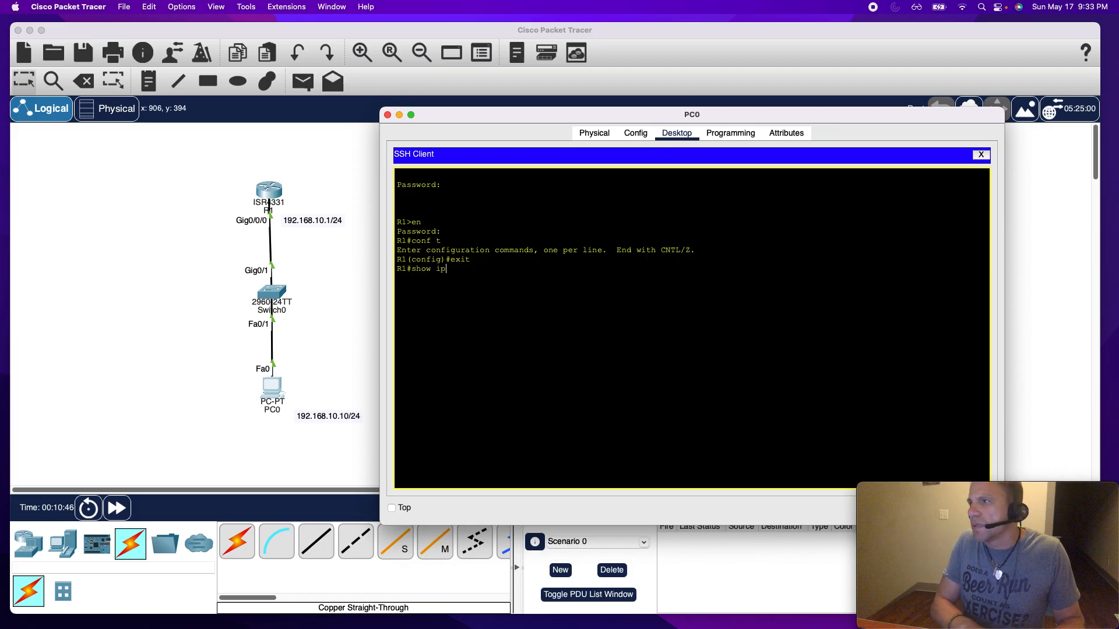
pyautogui.write(' int br')
pyautogui.press('Return')
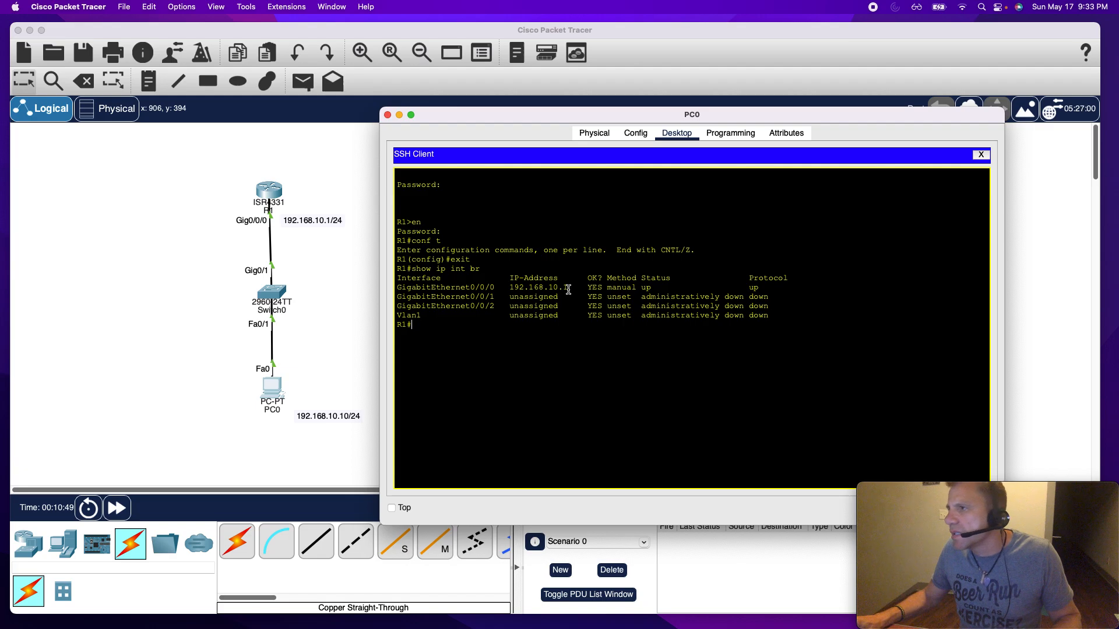
pyautogui.moveTo(567, 287)
pyautogui.mouseDown()
pyautogui.moveTo(542, 280)
pyautogui.moveTo(585, 288)
pyautogui.mouseUp()
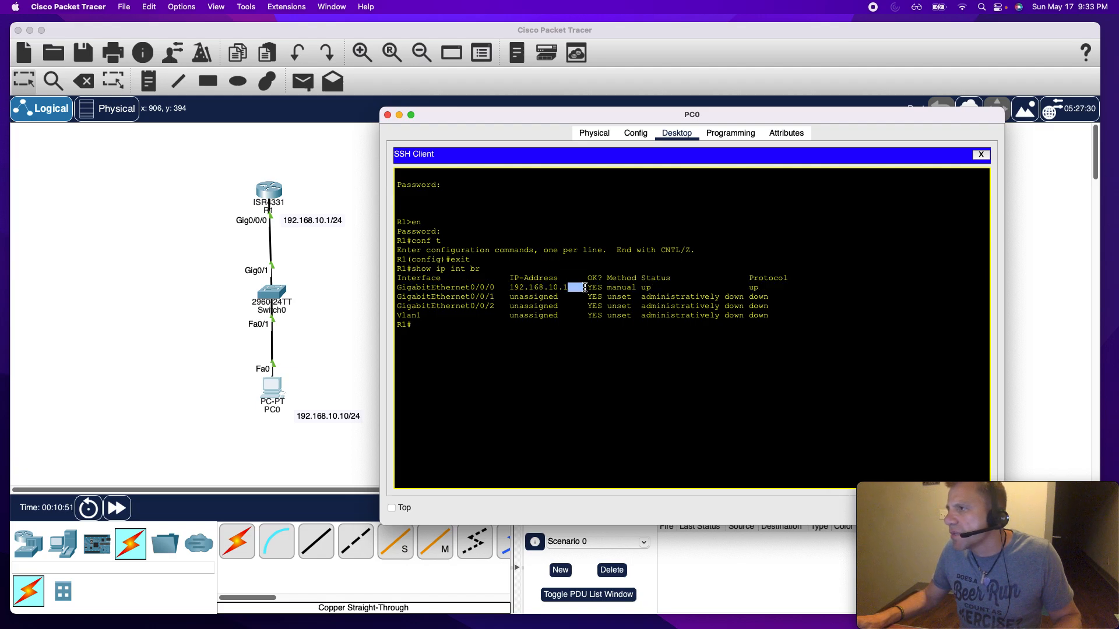
pyautogui.doubleClick(457, 357)
pyautogui.click(438, 335)
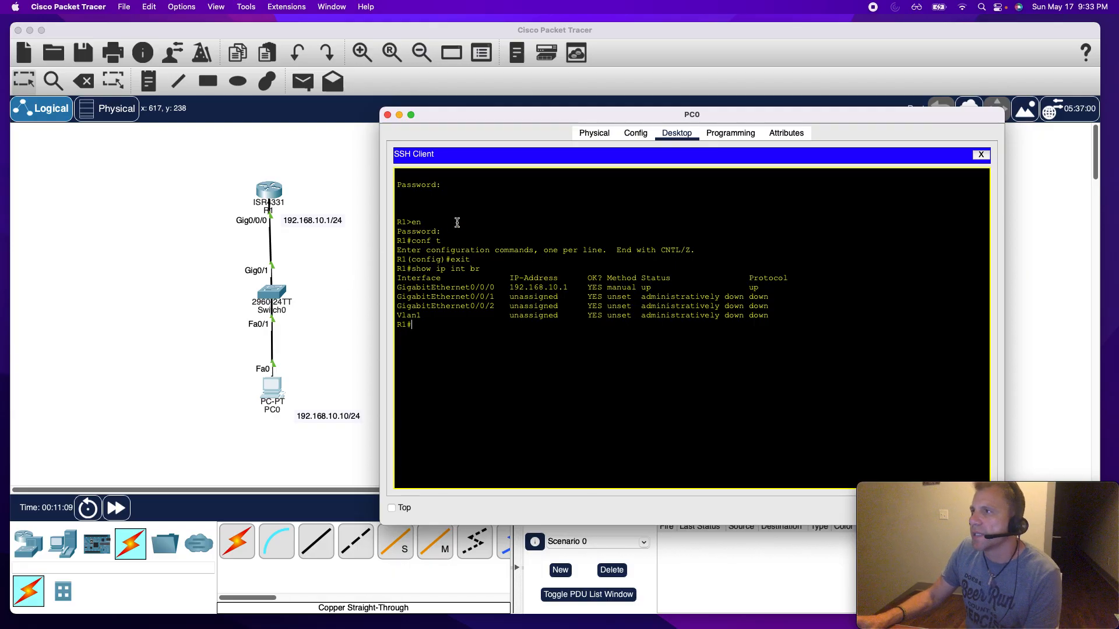
# Step: Close PC0's SSH Client, confirm terminating the session, and switch to PC0's Command Prompt
pyautogui.click(980, 154)
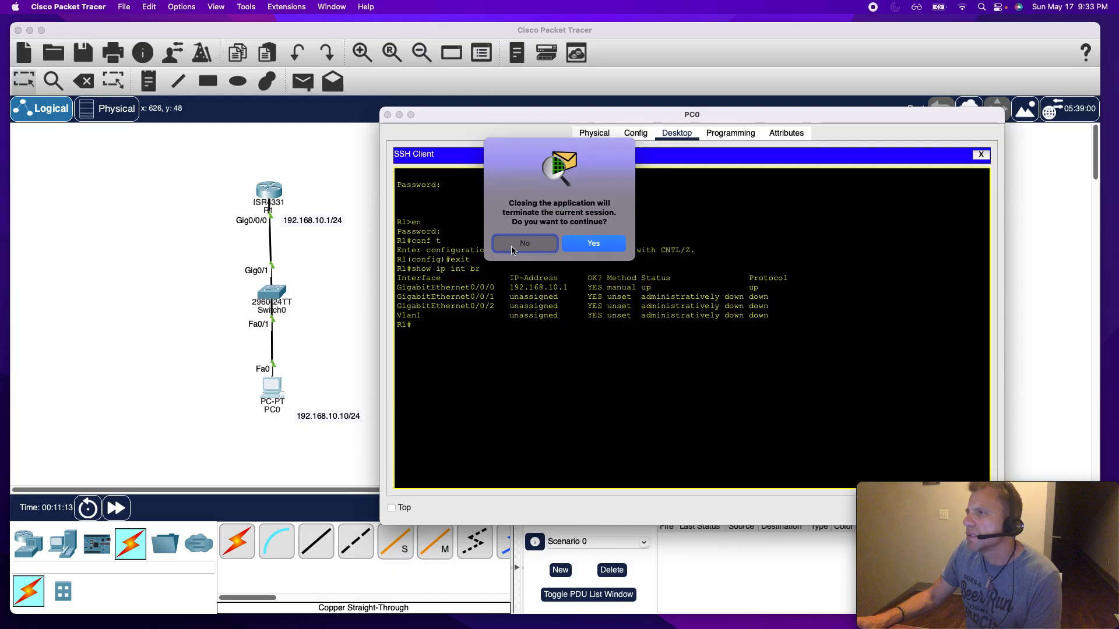
pyautogui.click(598, 246)
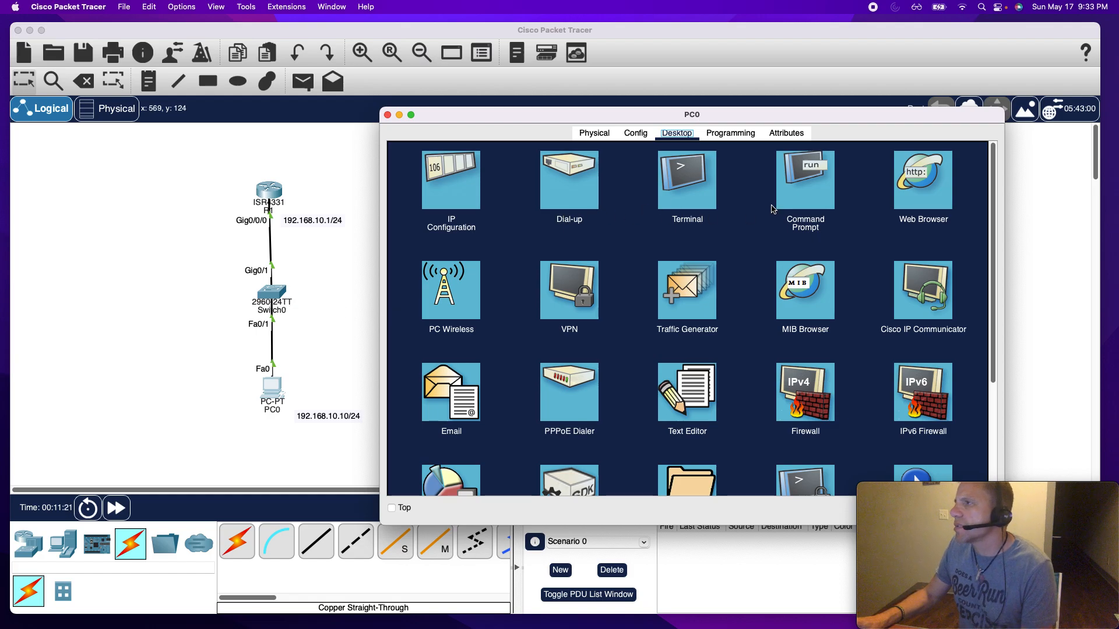
pyautogui.click(807, 194)
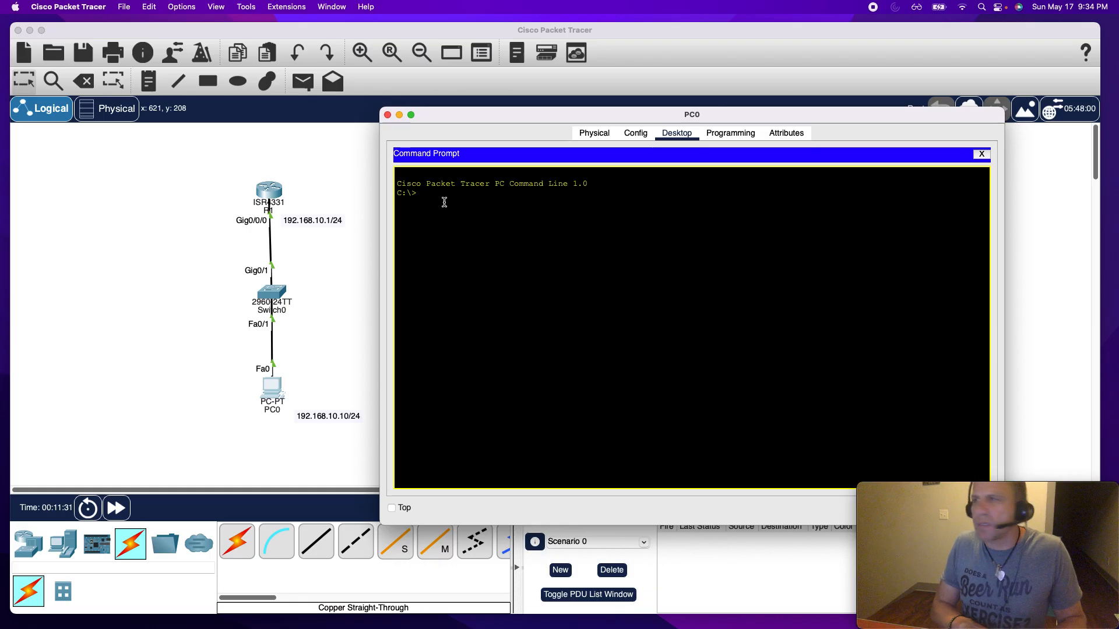
# Step: Run ssh -l with the configured username to 192.168.10.1, ready to enter the password
pyautogui.write('ssh')
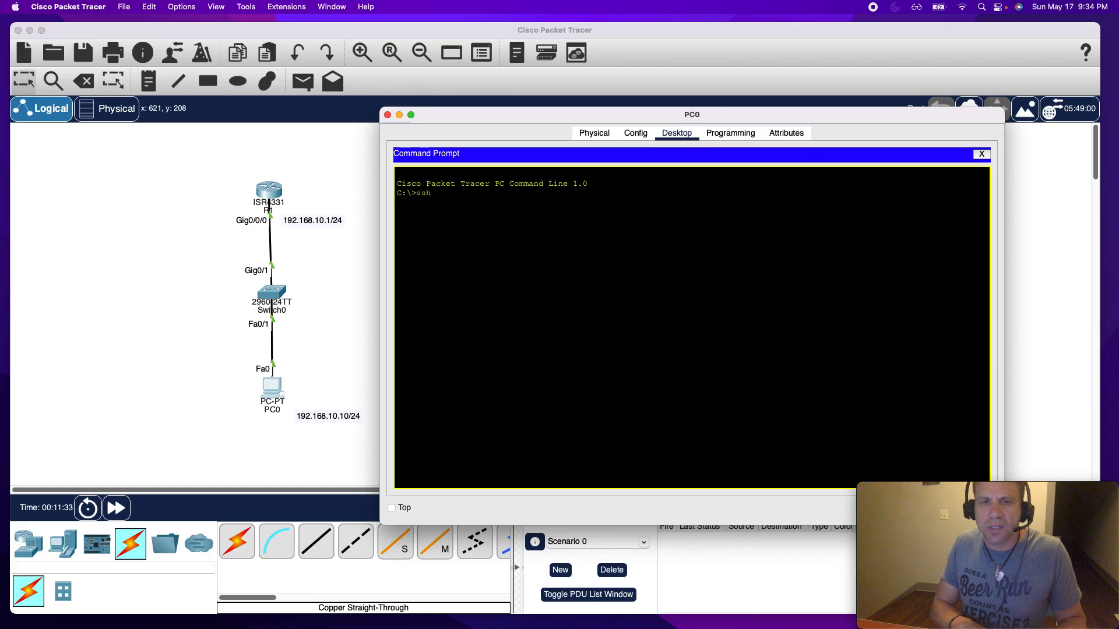
pyautogui.write(' -l')
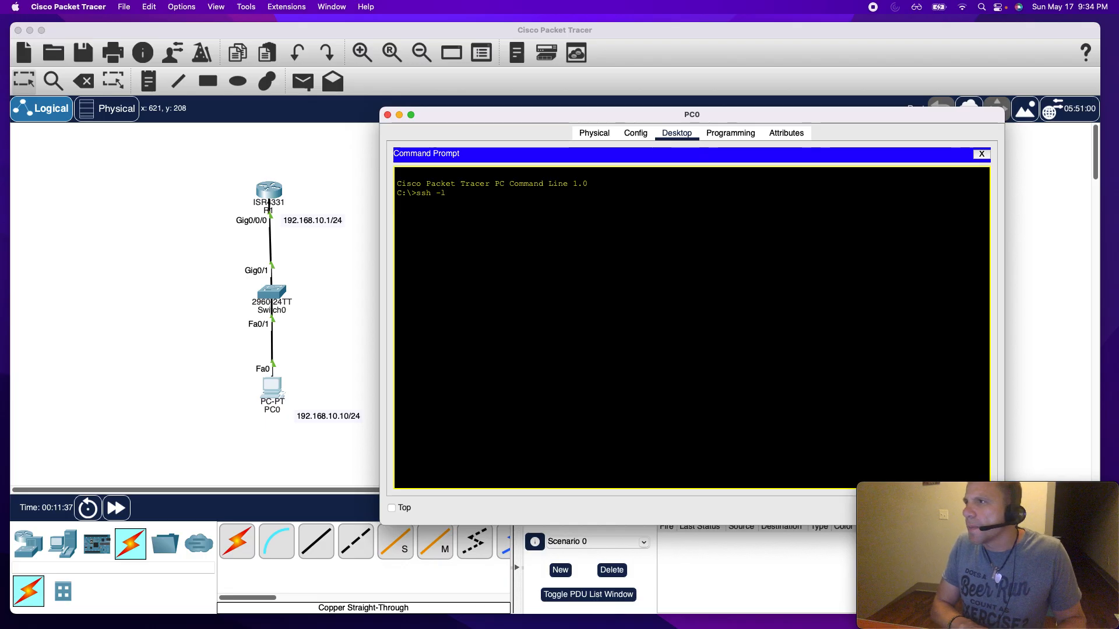
pyautogui.write(' mikel')
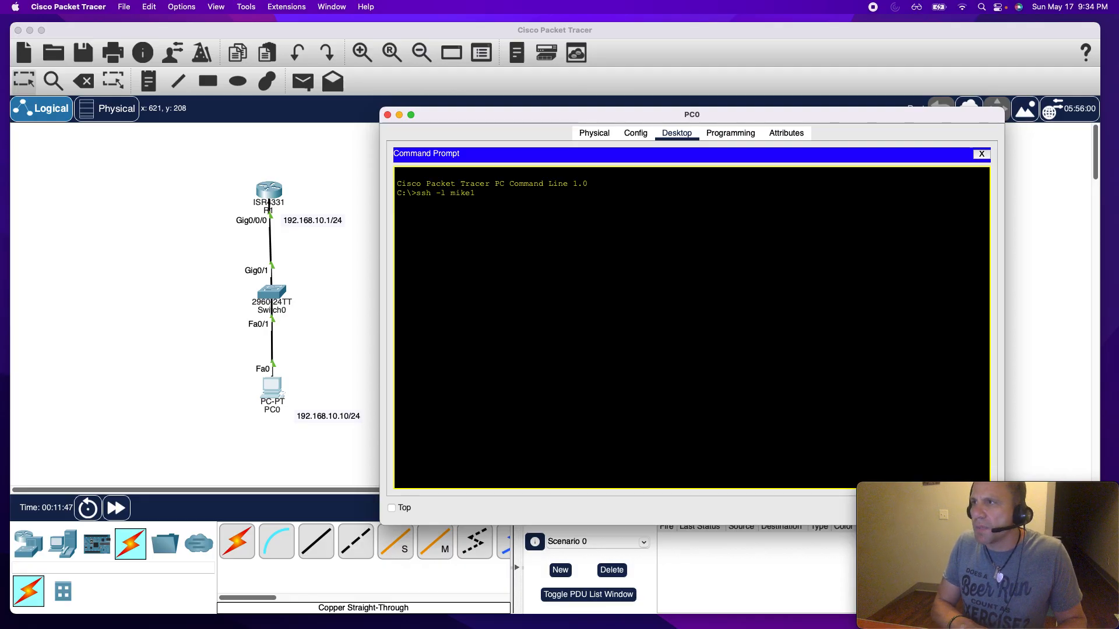
pyautogui.write('192.168.')
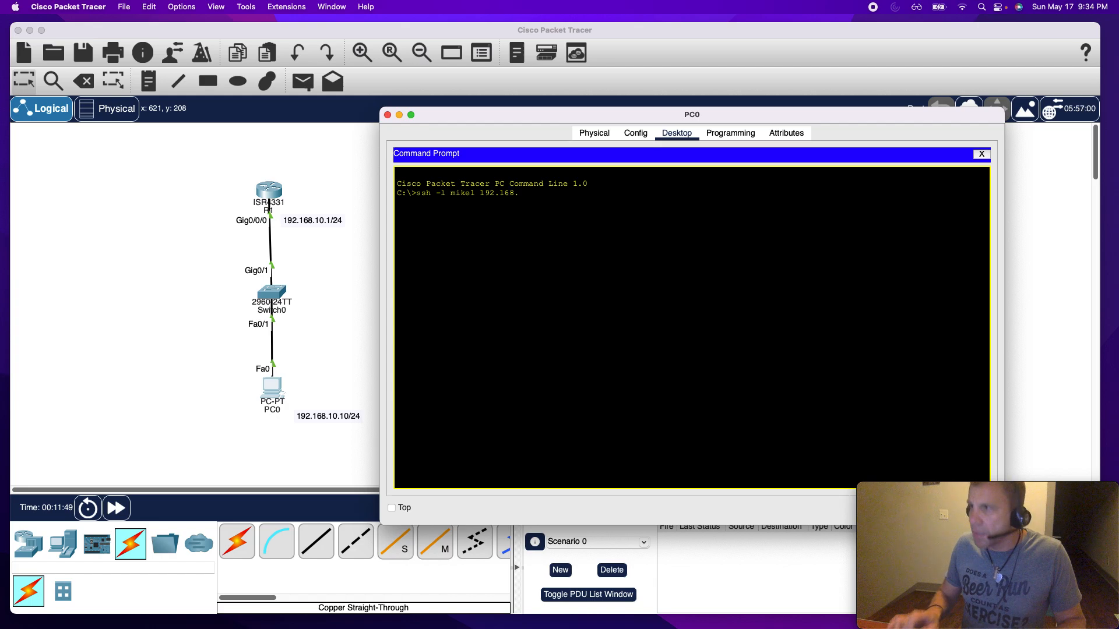
pyautogui.write('10.1')
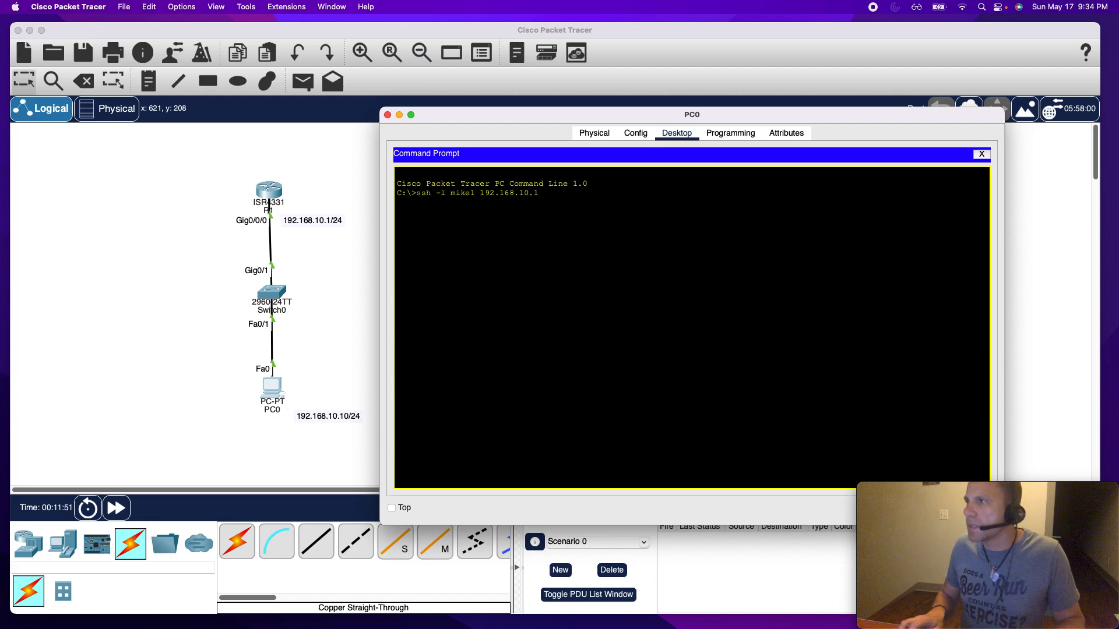
pyautogui.press('Return')
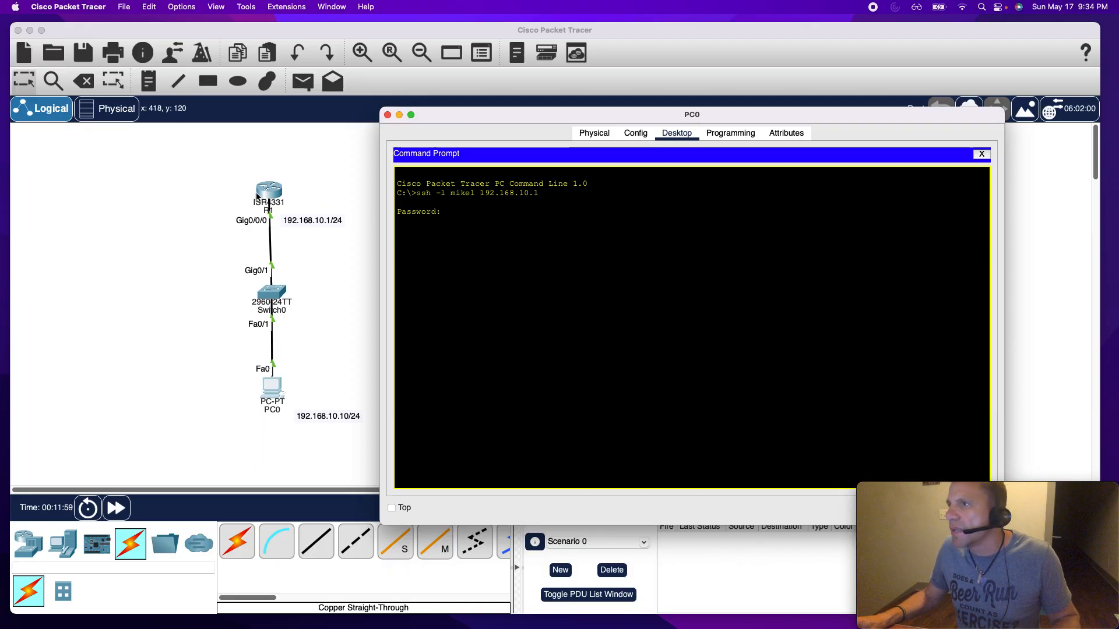
pyautogui.click(442, 233)
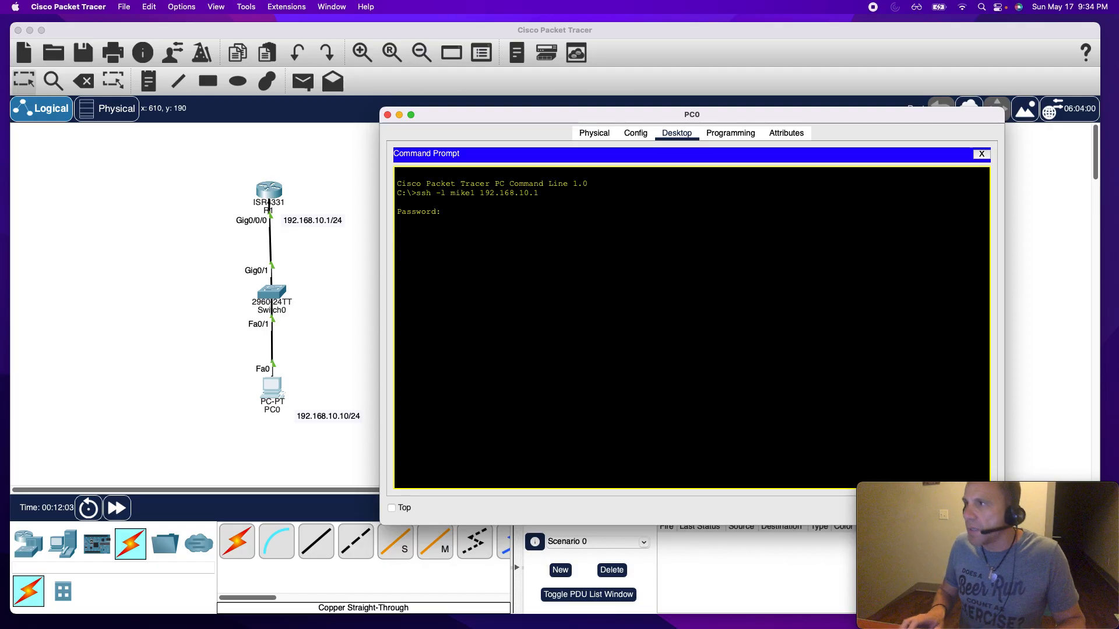
# Step: Log in with the SSH password, enable privileged mode, and enter global configuration on R1
pyautogui.press('Return')
pyautogui.write('e')
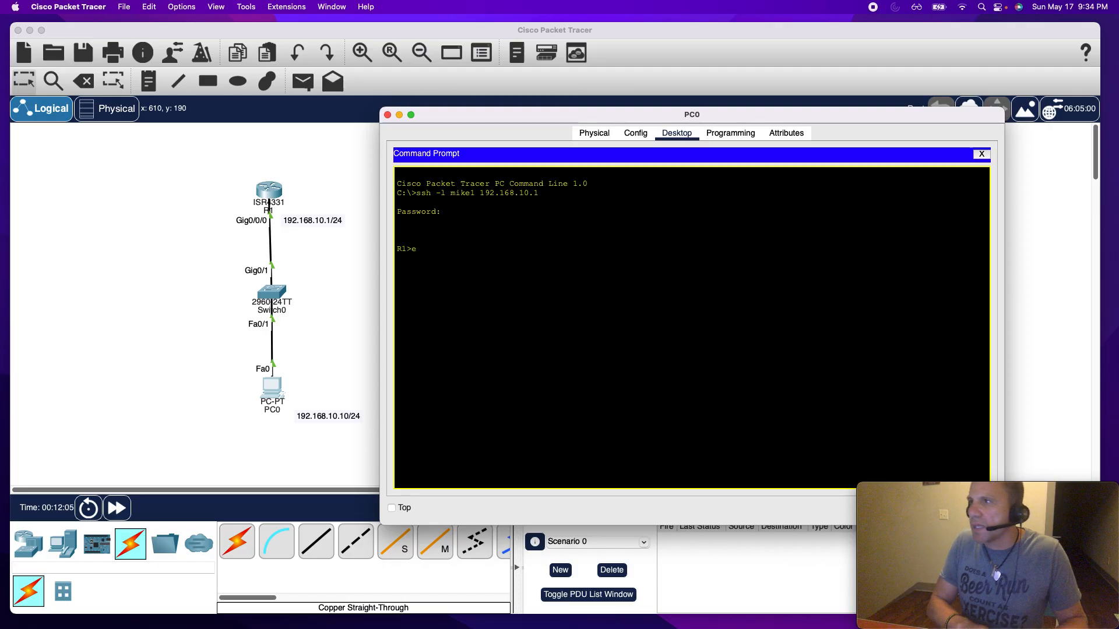
pyautogui.write('n')
pyautogui.press('Return')
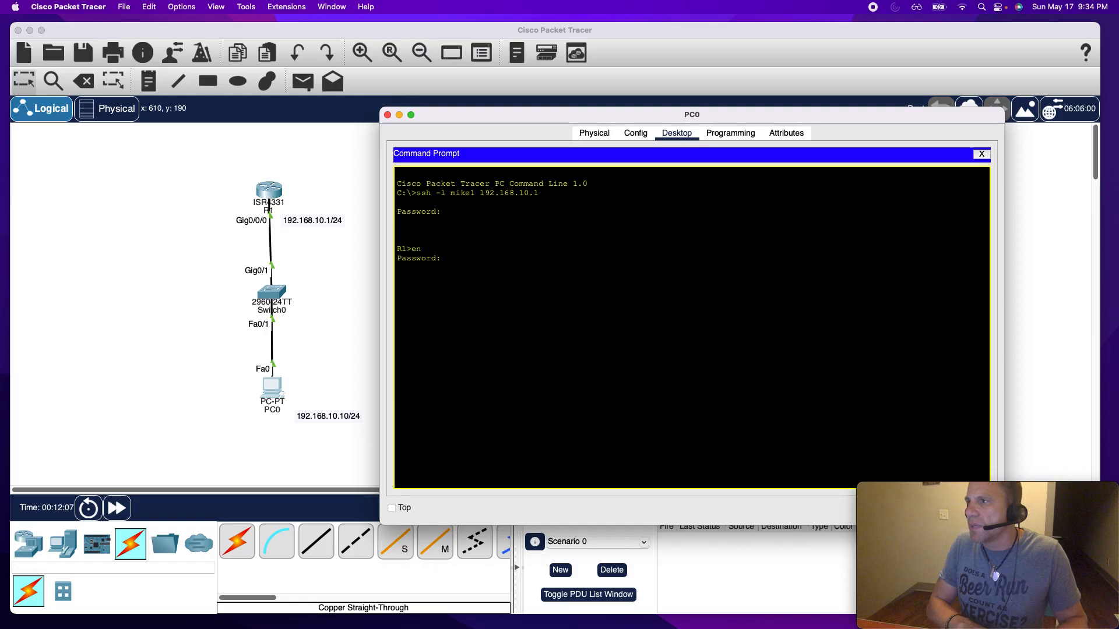
pyautogui.press('Return')
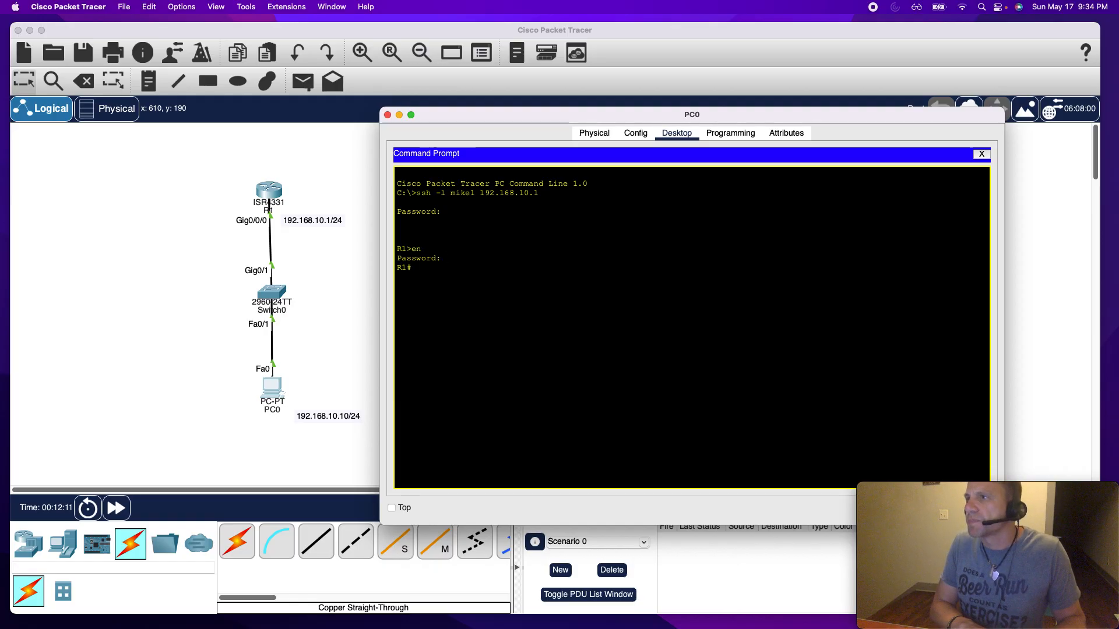
pyautogui.write('s')
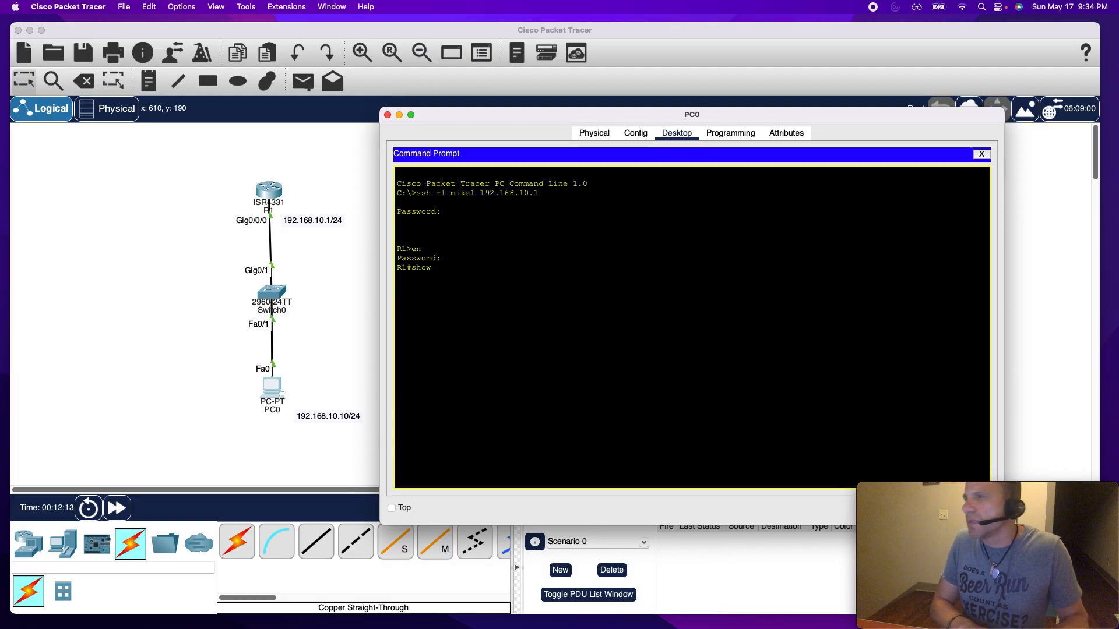
pyautogui.press('BackSpace')
pyautogui.write('conf t')
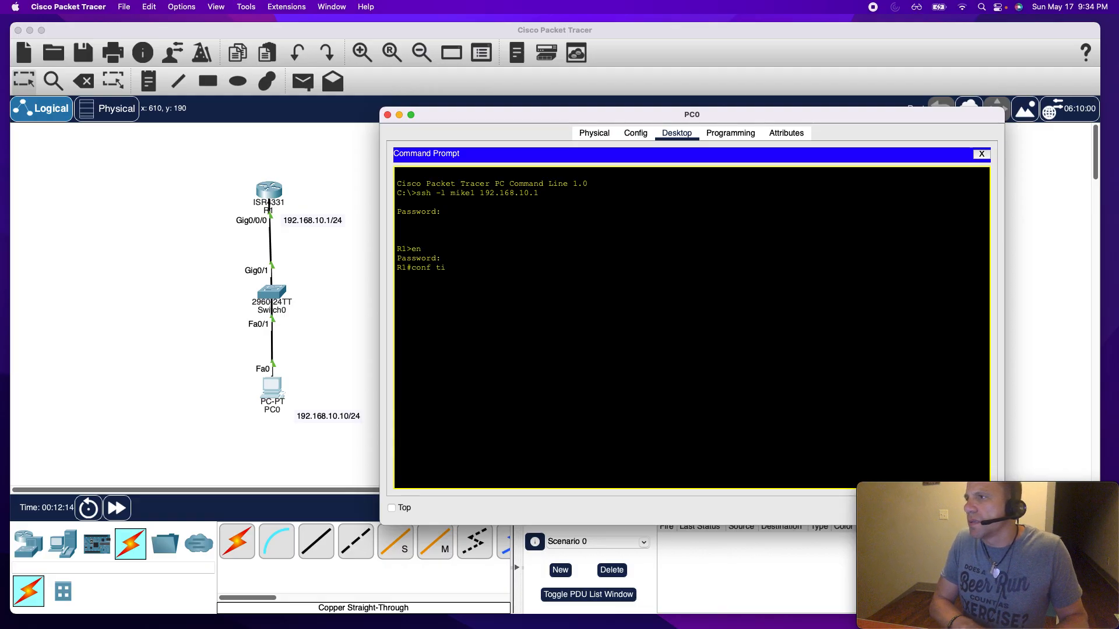
pyautogui.press('Return')
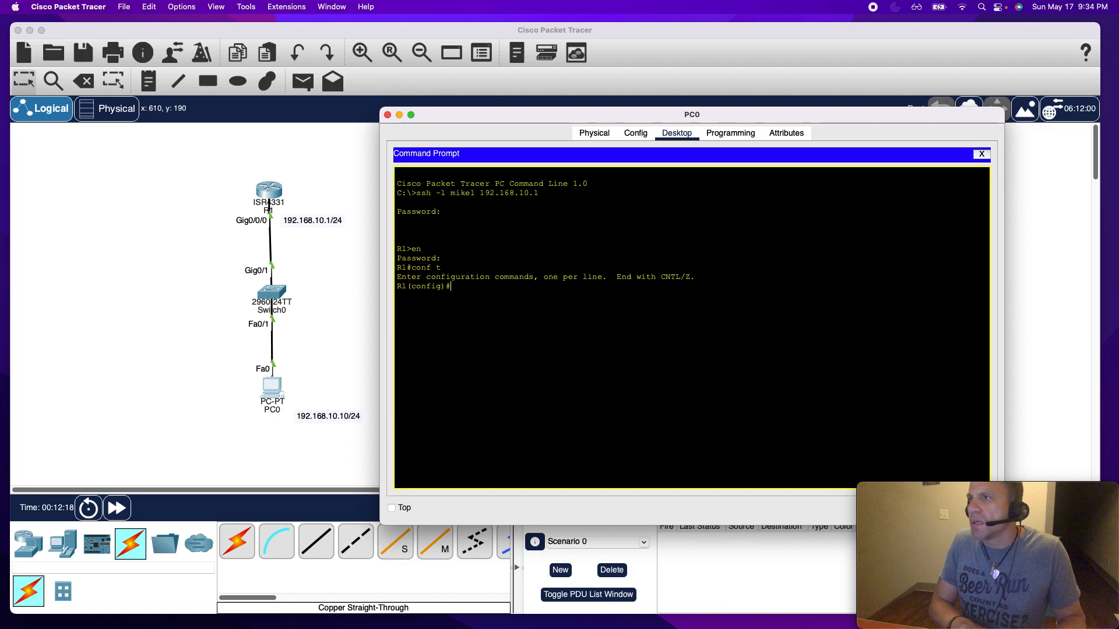
# Step: Run do show int b, then exit and run show ip int b to list R1's interfaces
pyautogui.write('int')
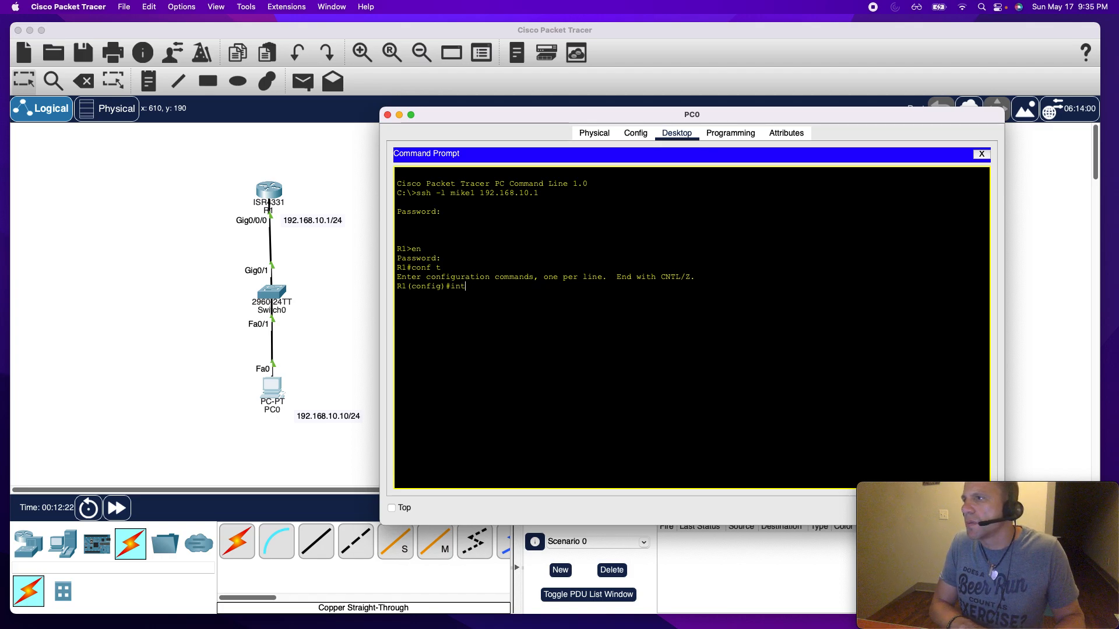
pyautogui.press('BackSpace')
pyautogui.press('BackSpace')
pyautogui.press('BackSpace')
pyautogui.write('d')
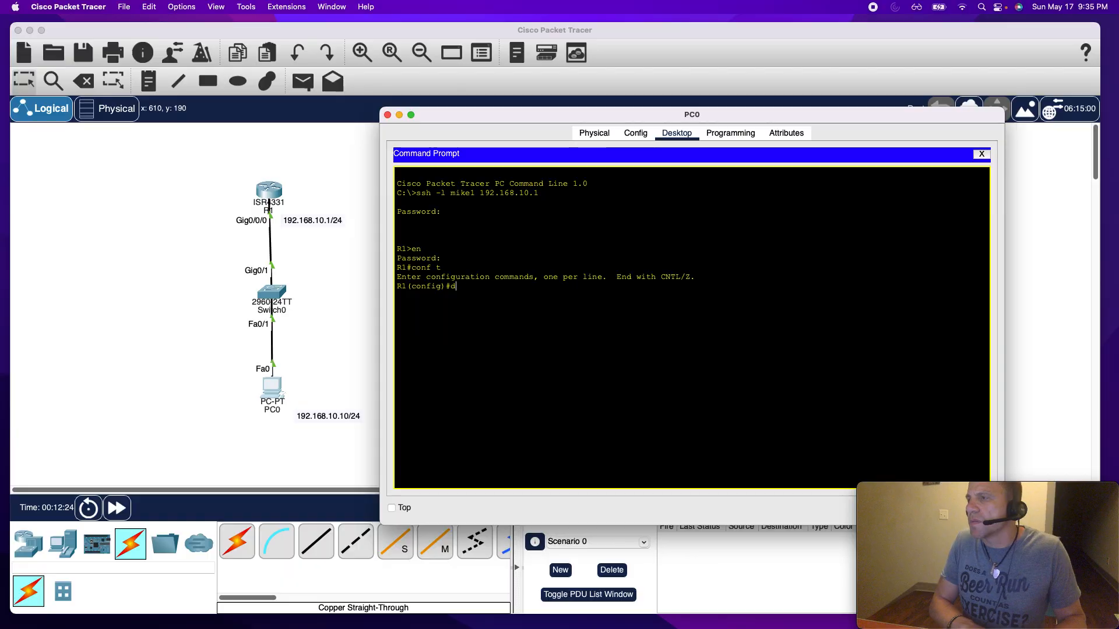
pyautogui.write('o show int b')
pyautogui.press('Return')
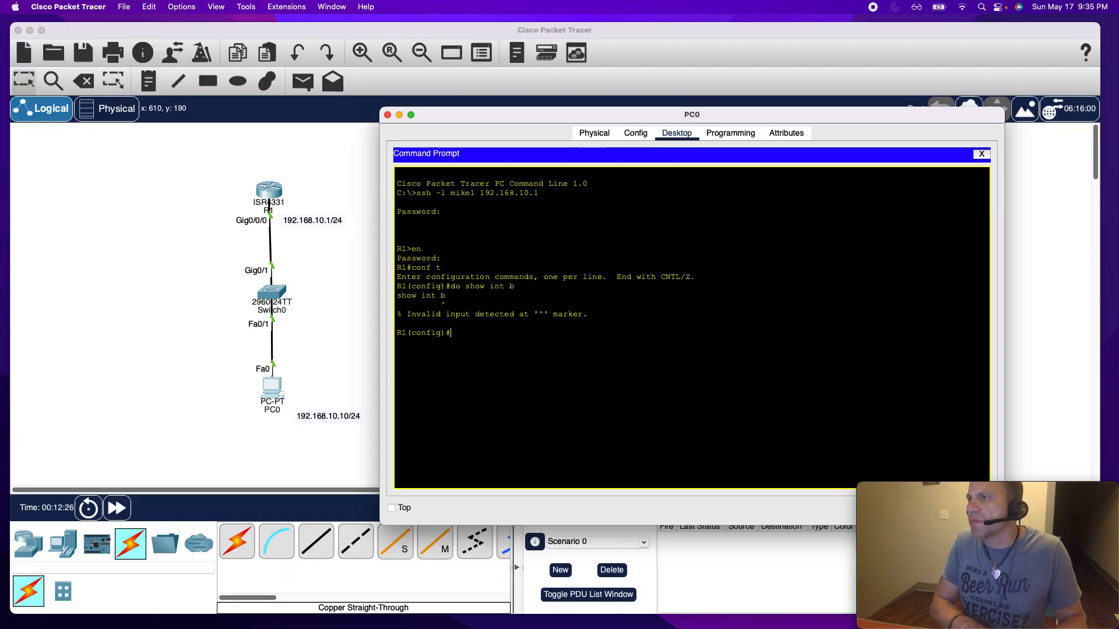
pyautogui.write('exit')
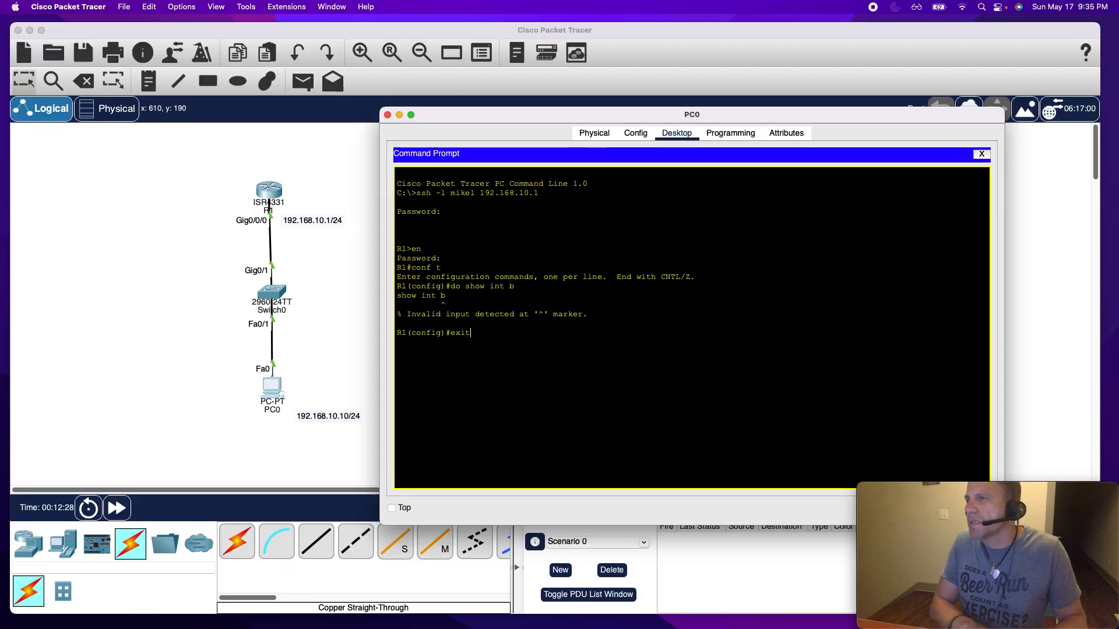
pyautogui.write(' R1#show ip ')
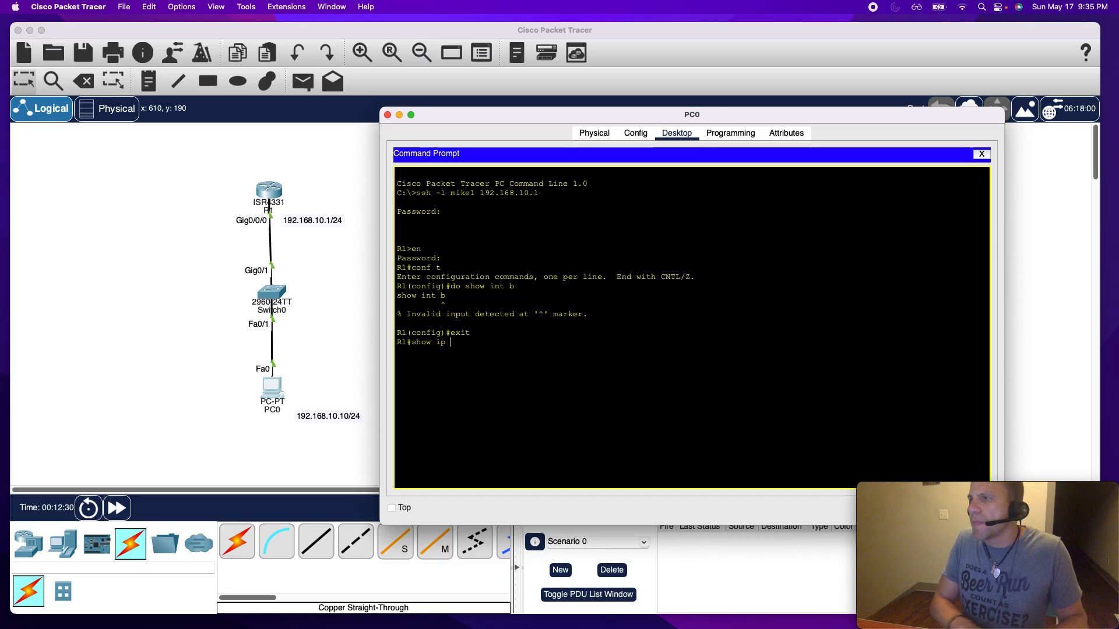
pyautogui.write('int b')
pyautogui.press('Return')
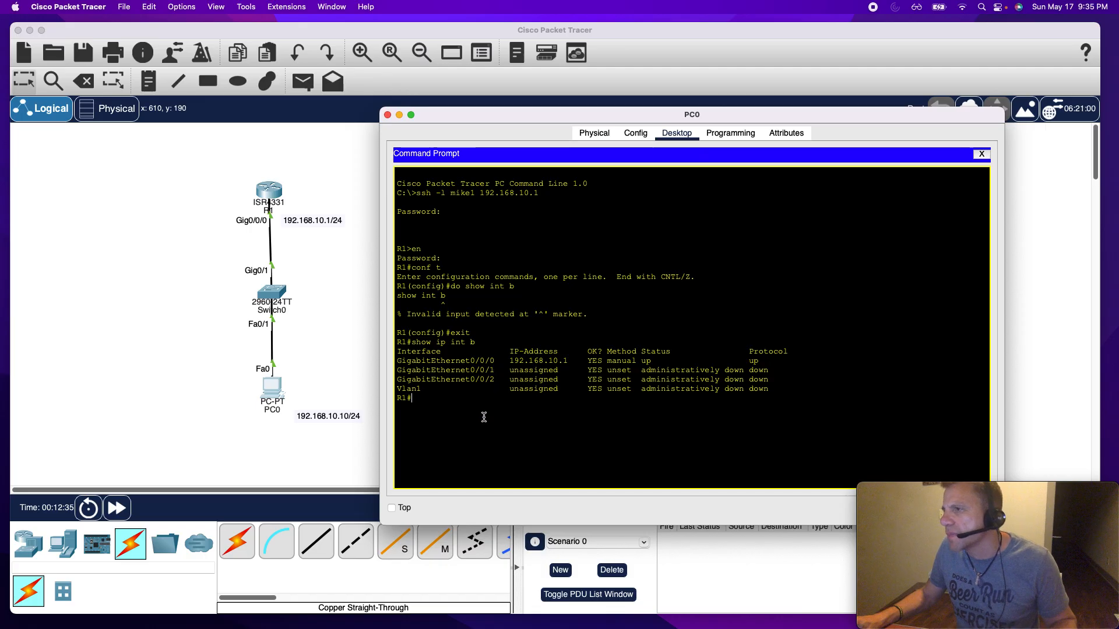
# Step: Enter Gi0/0/1 configuration and try address 192.168.10.2 255.255.255.0, which is rejected as overlapping
pyautogui.write('con')
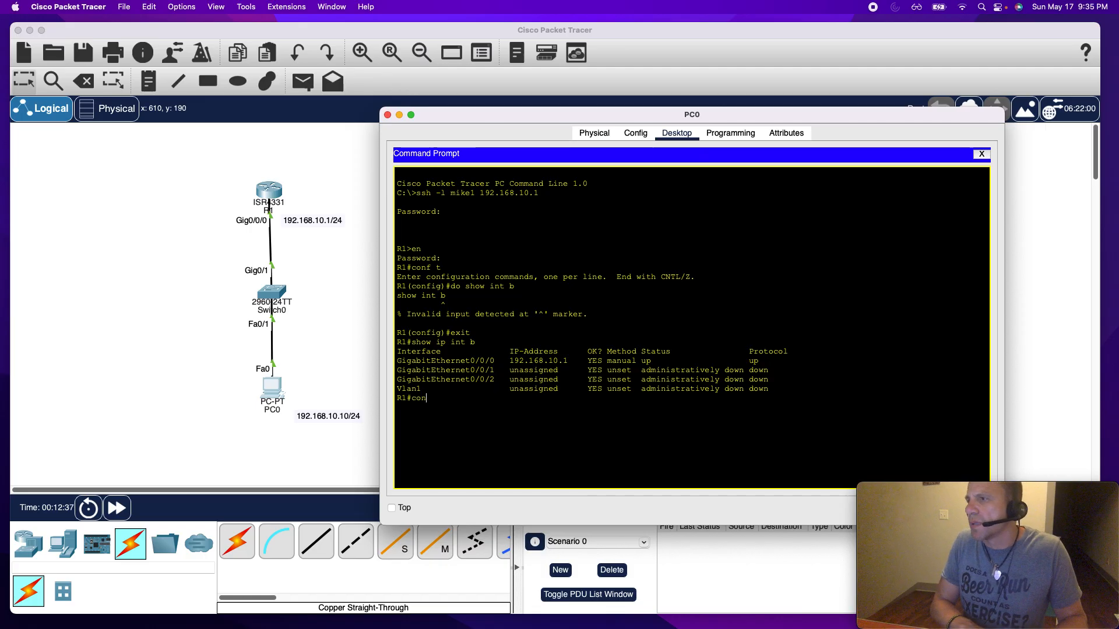
pyautogui.write('f t')
pyautogui.press('Return')
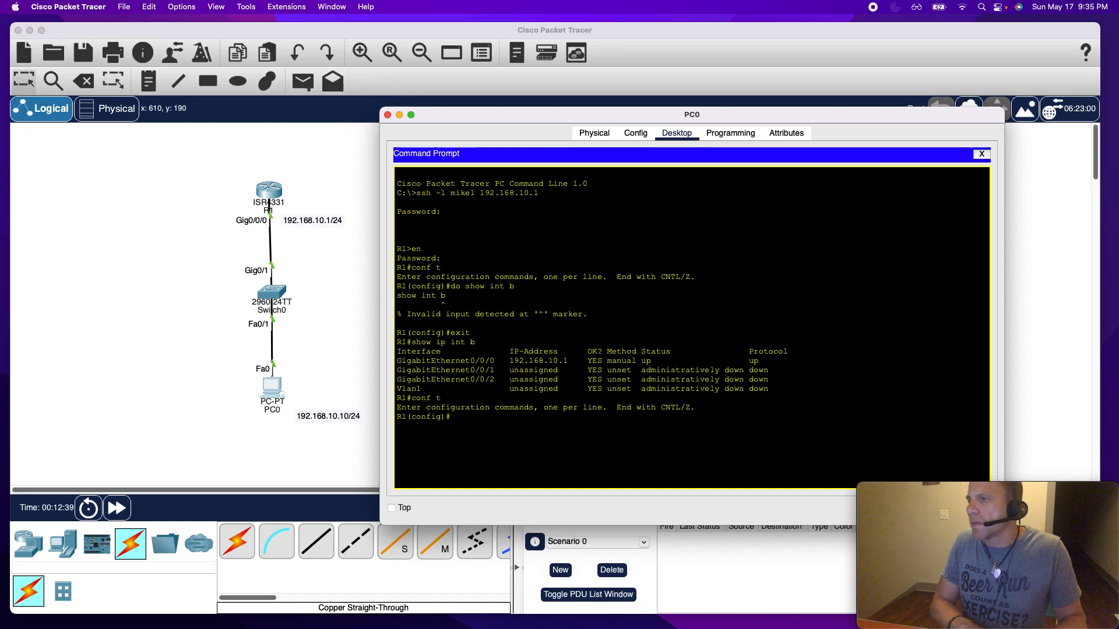
pyautogui.write('int gi')
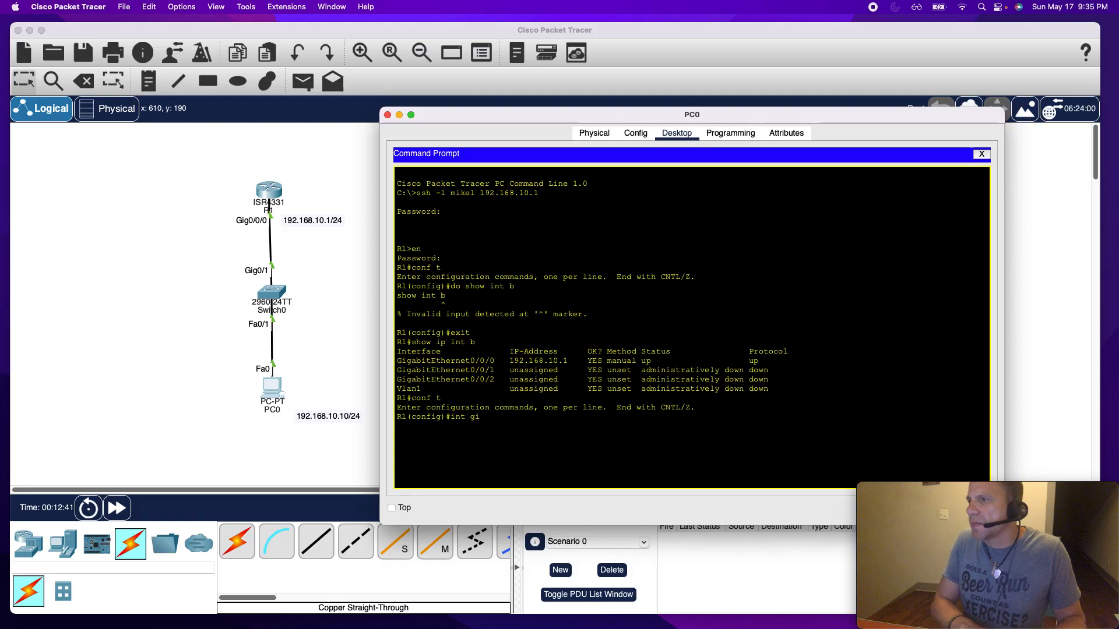
pyautogui.write('0/')
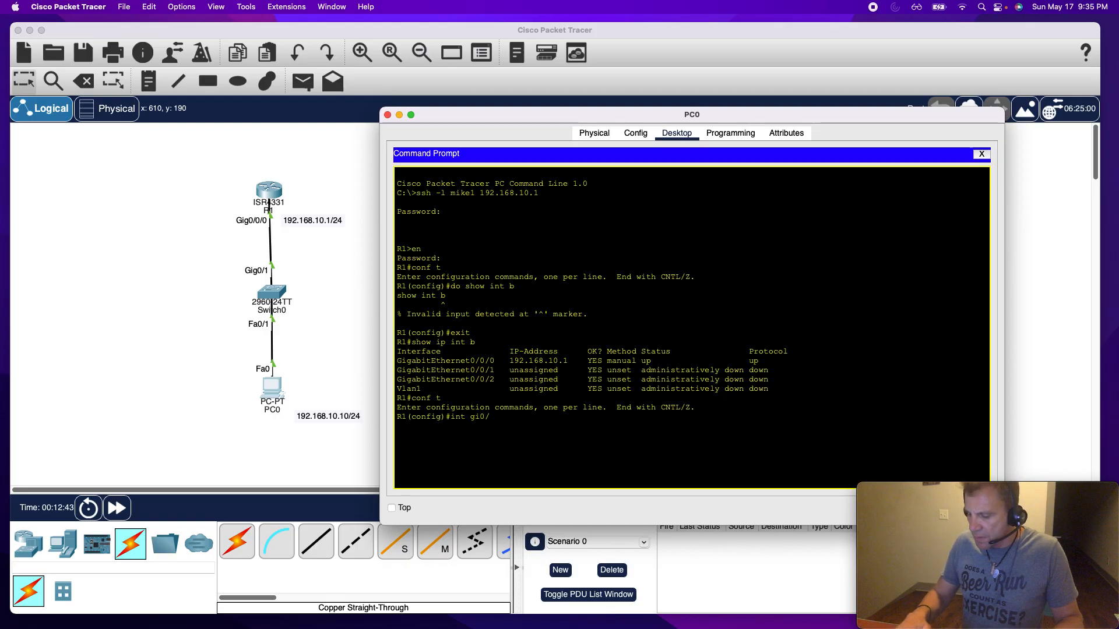
pyautogui.write('0/1')
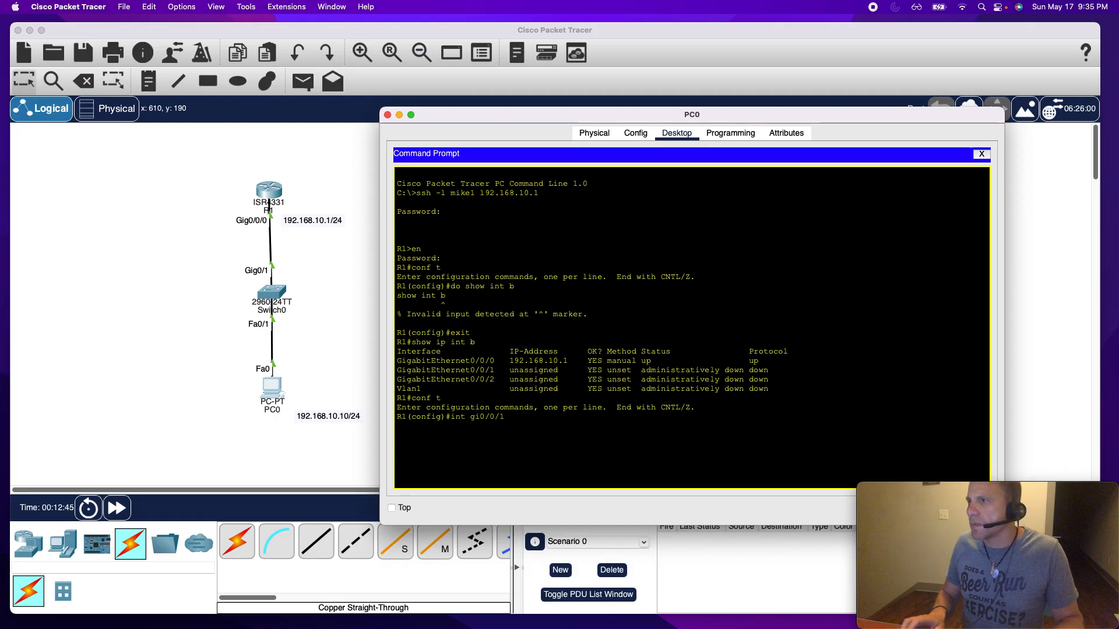
pyautogui.press('Return')
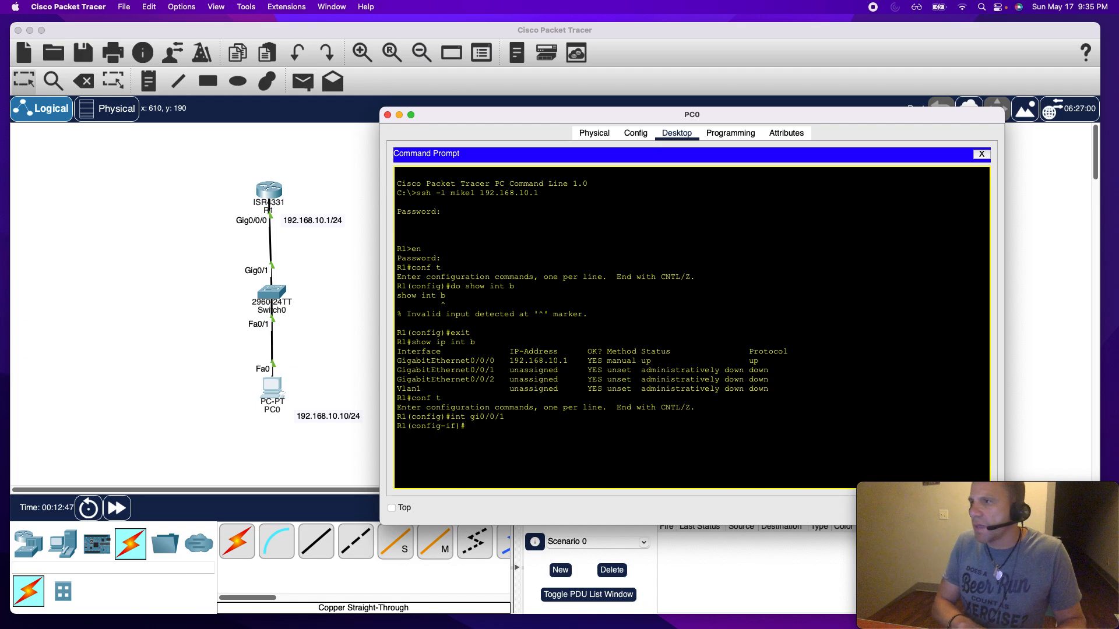
pyautogui.write('ip a')
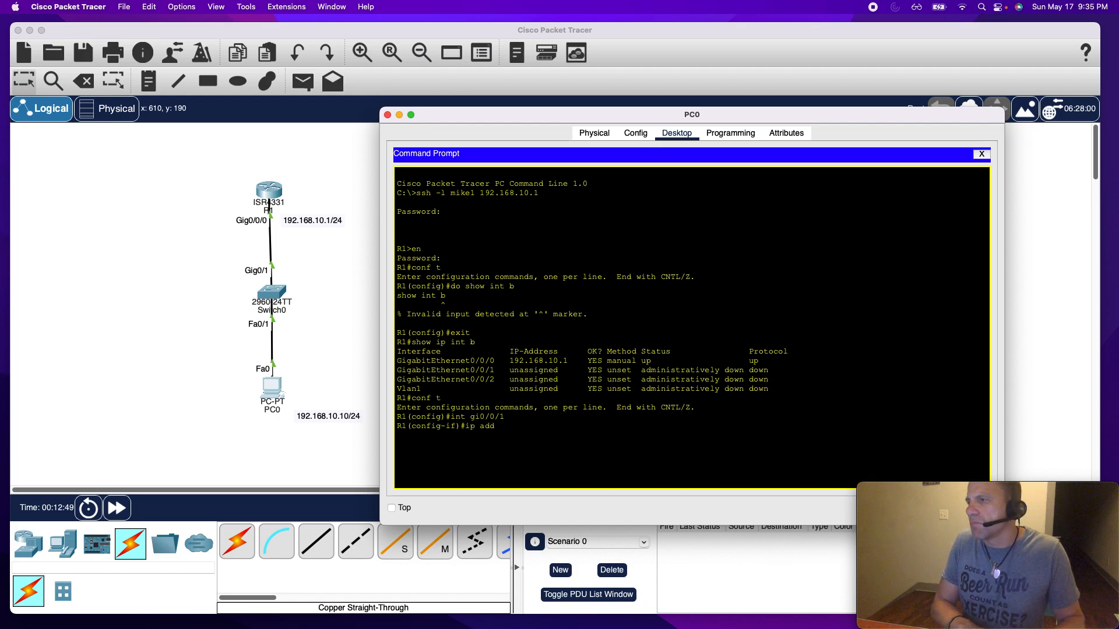
pyautogui.write('dd')
pyautogui.press('Tab')
pyautogui.write('192')
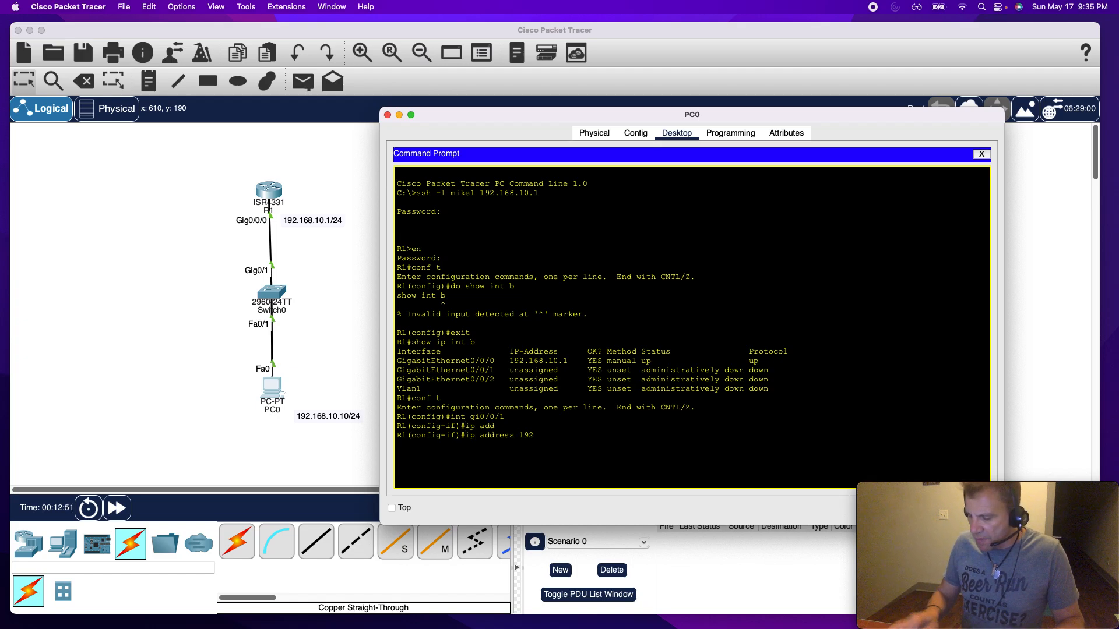
pyautogui.write('.168.')
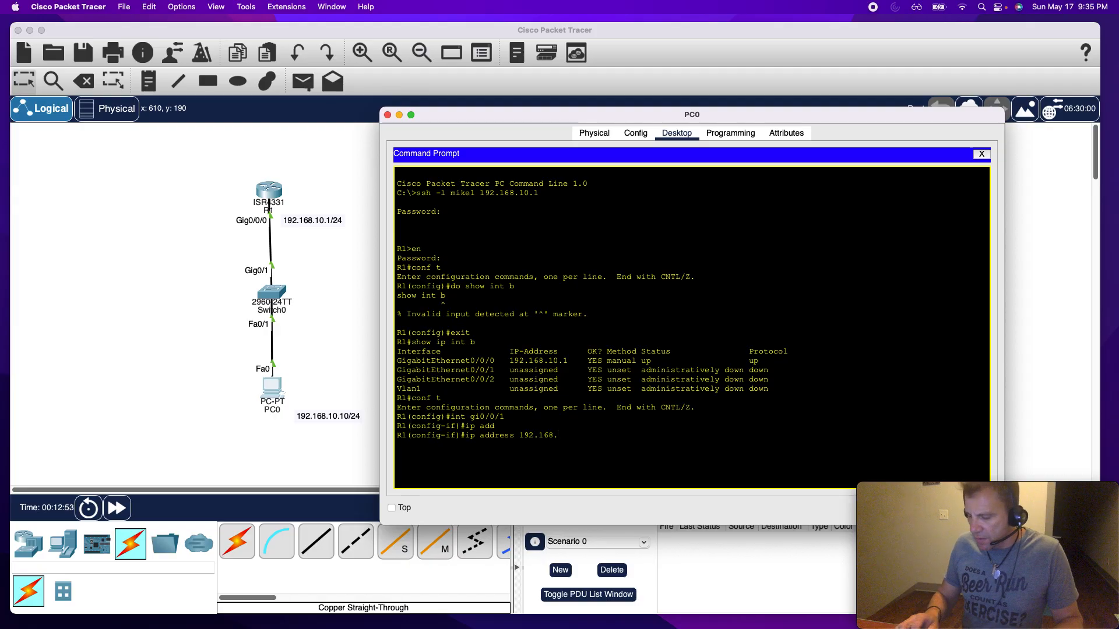
pyautogui.write('10.2')
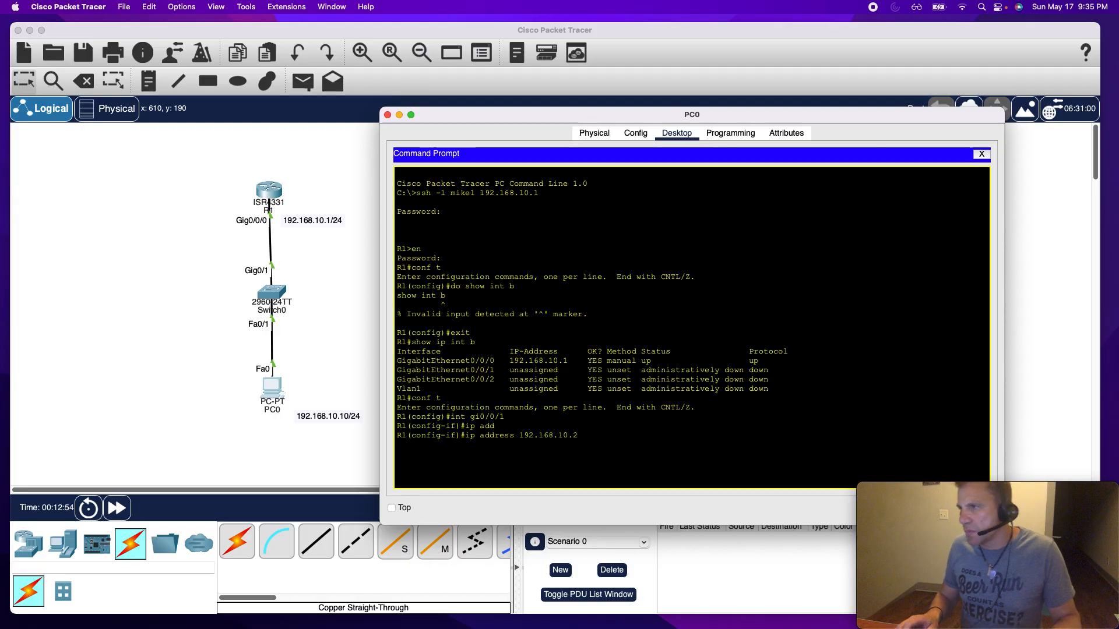
pyautogui.write(' 255.255.255')
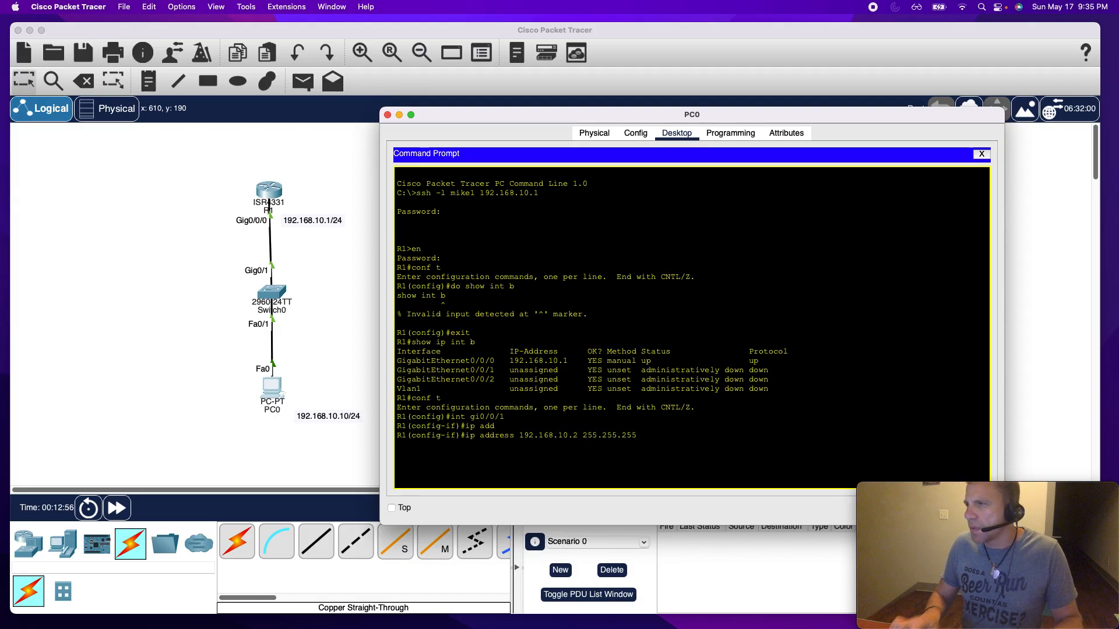
pyautogui.write('.0')
pyautogui.press('Return')
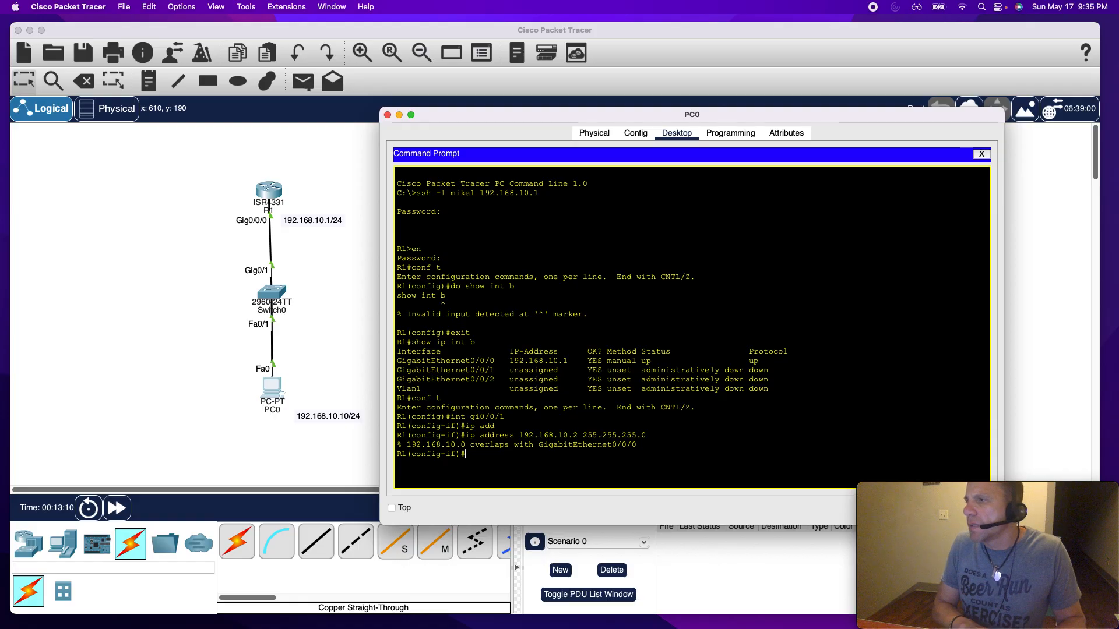
# Step: Assign Gi0/0/1 the address 192.168.20.1 with mask 255.255.255.0
pyautogui.write('ip add')
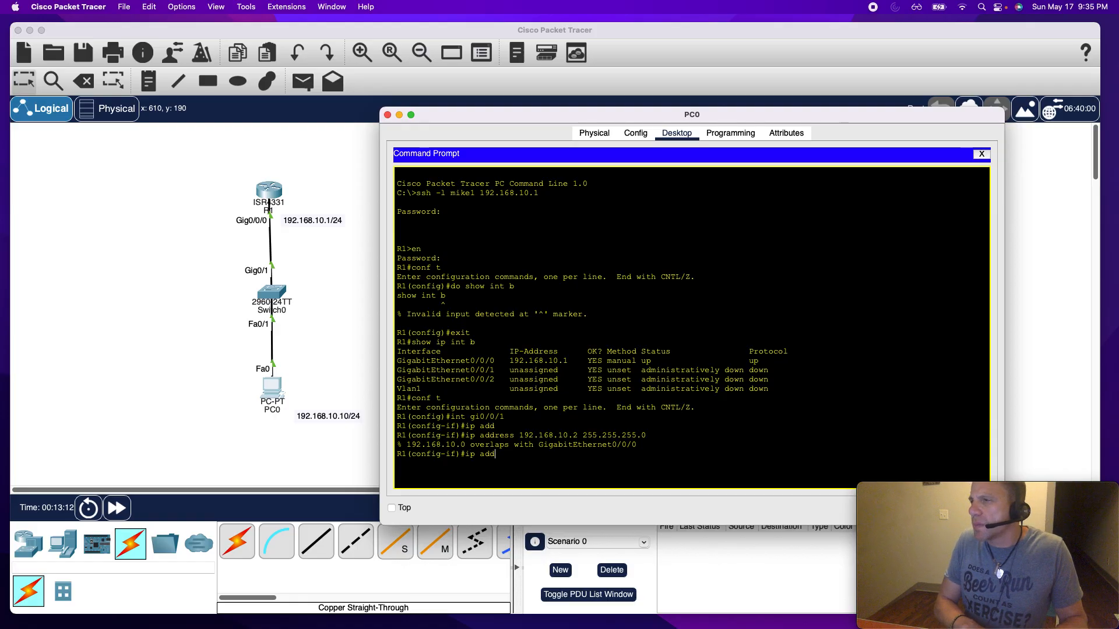
pyautogui.press('Tab')
pyautogui.write('192.')
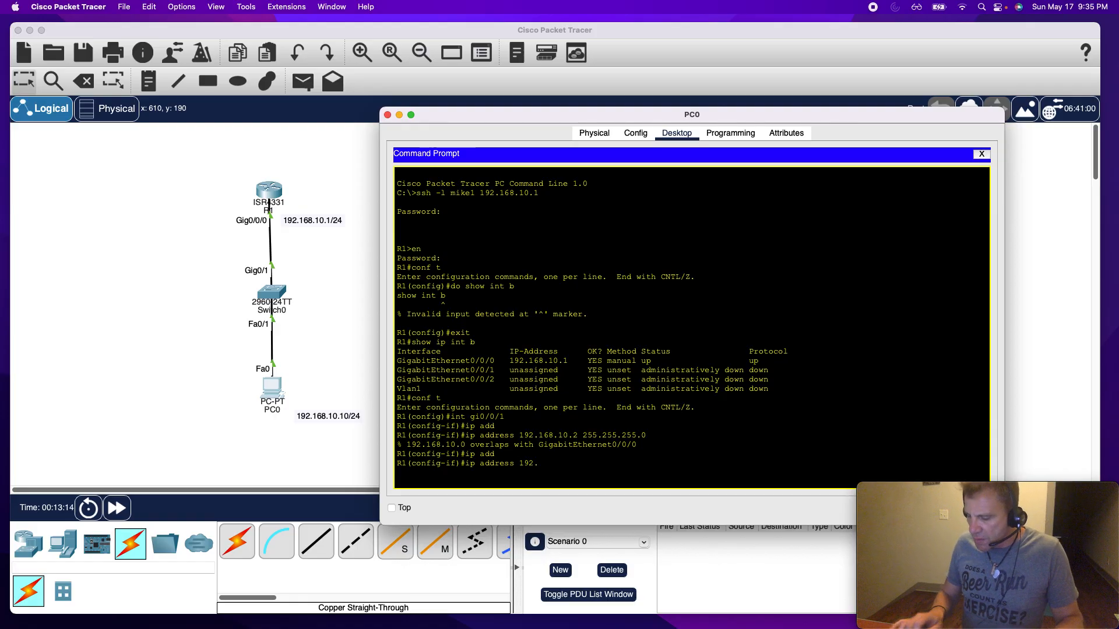
pyautogui.write('168.20.1')
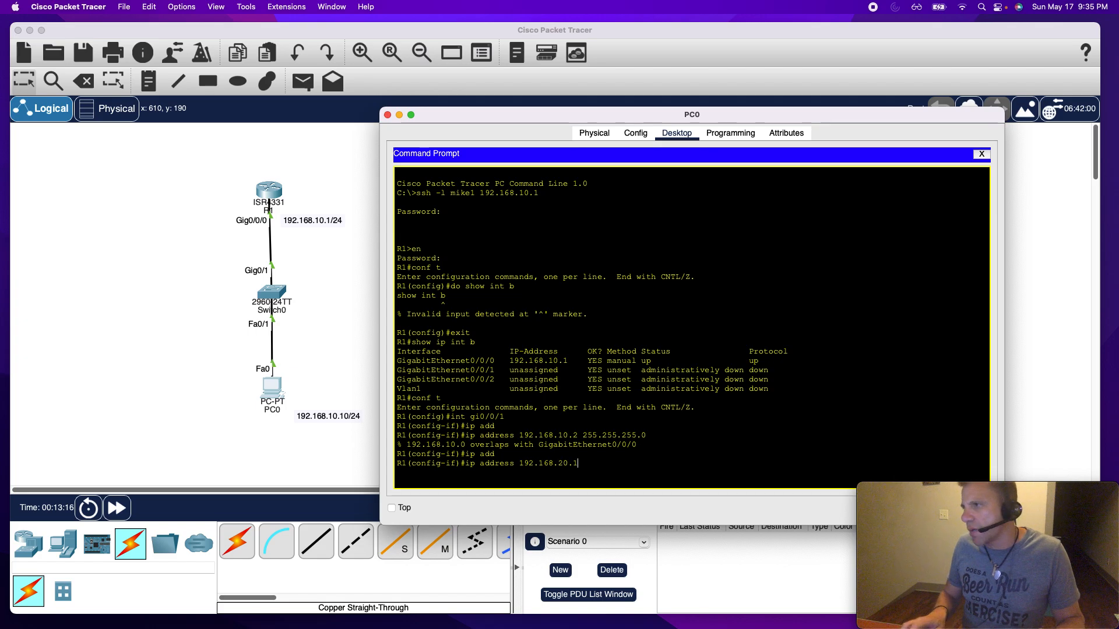
pyautogui.press('Return')
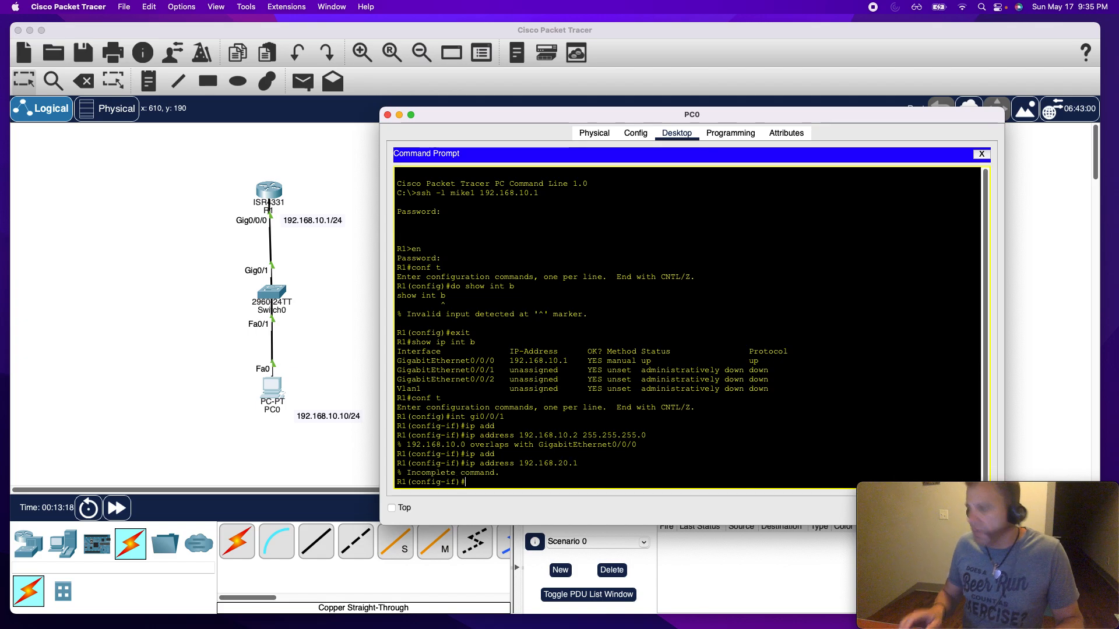
pyautogui.press('Up')
pyautogui.write('255')
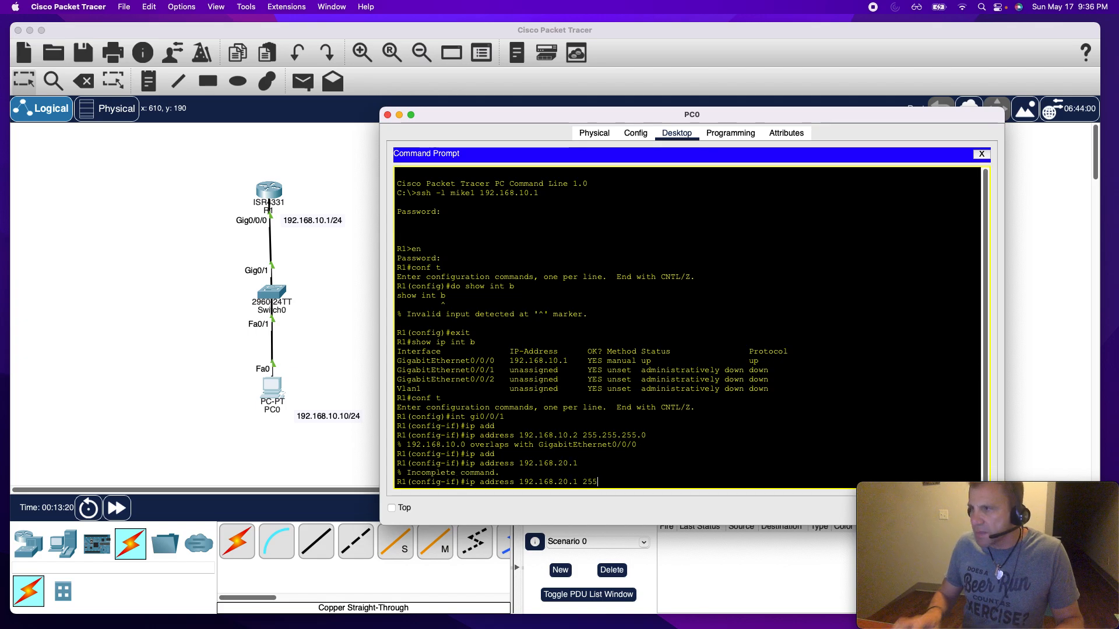
pyautogui.write('.255.255.0')
pyautogui.press('Return')
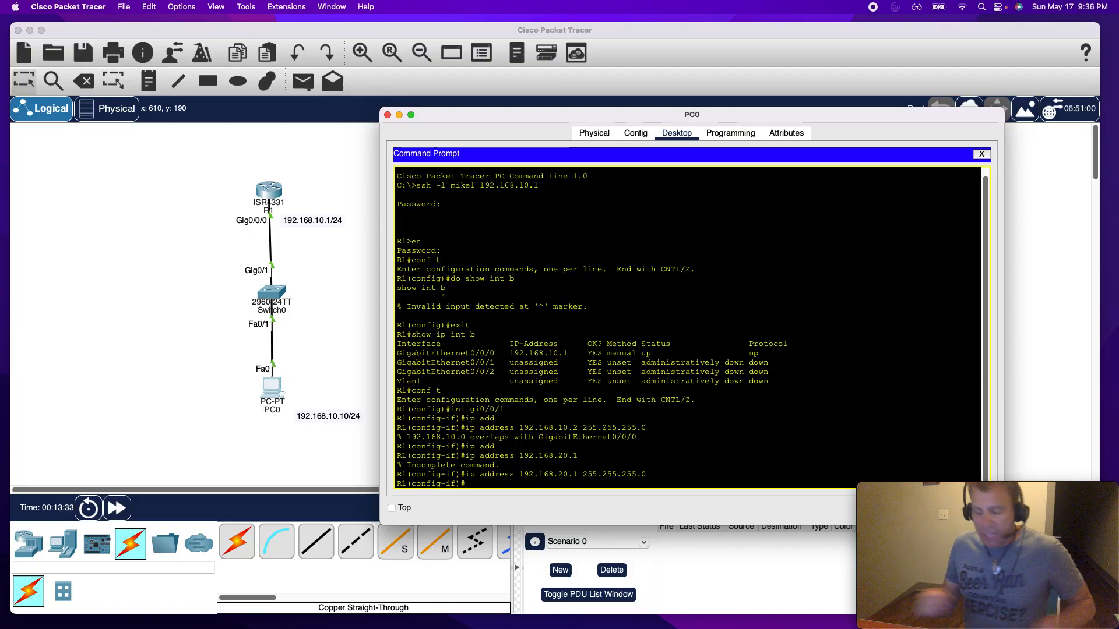
# Step: Exit to privileged mode, confirm Gi0/0/1 shows 192.168.20.1 administratively down, then re-enter conf t
pyautogui.write('exit')
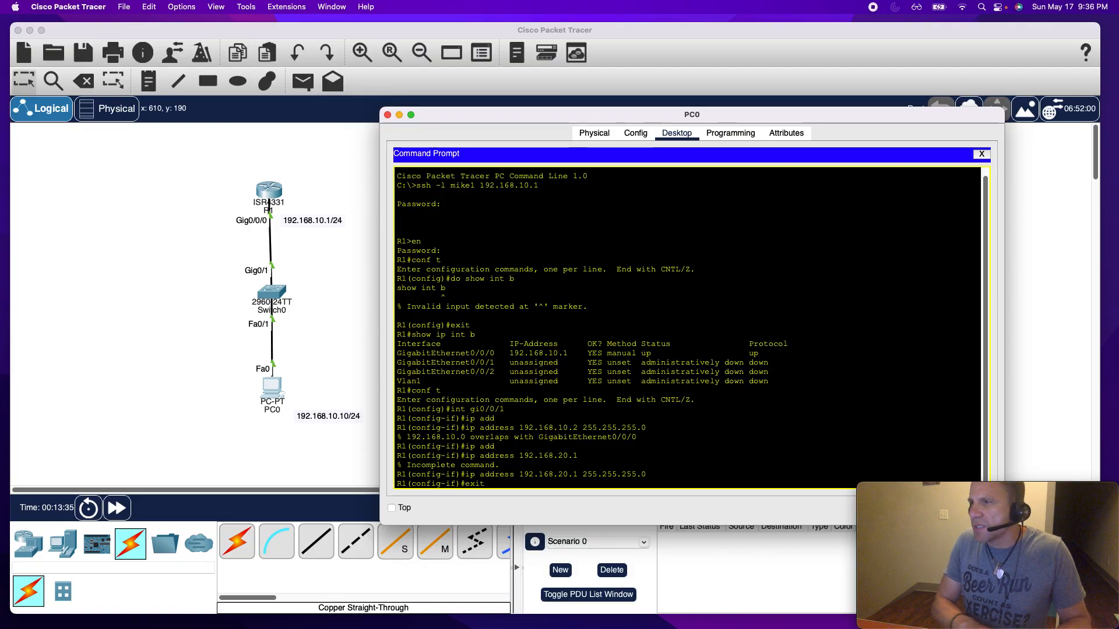
pyautogui.press('Return')
pyautogui.write('exit')
pyautogui.press('Return')
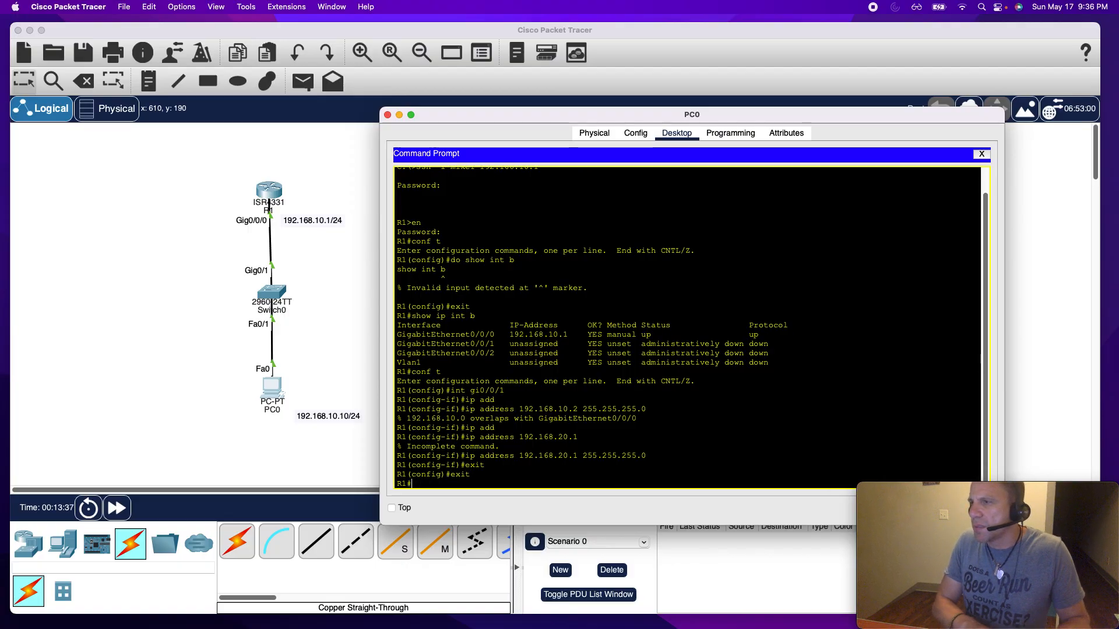
pyautogui.write('who')
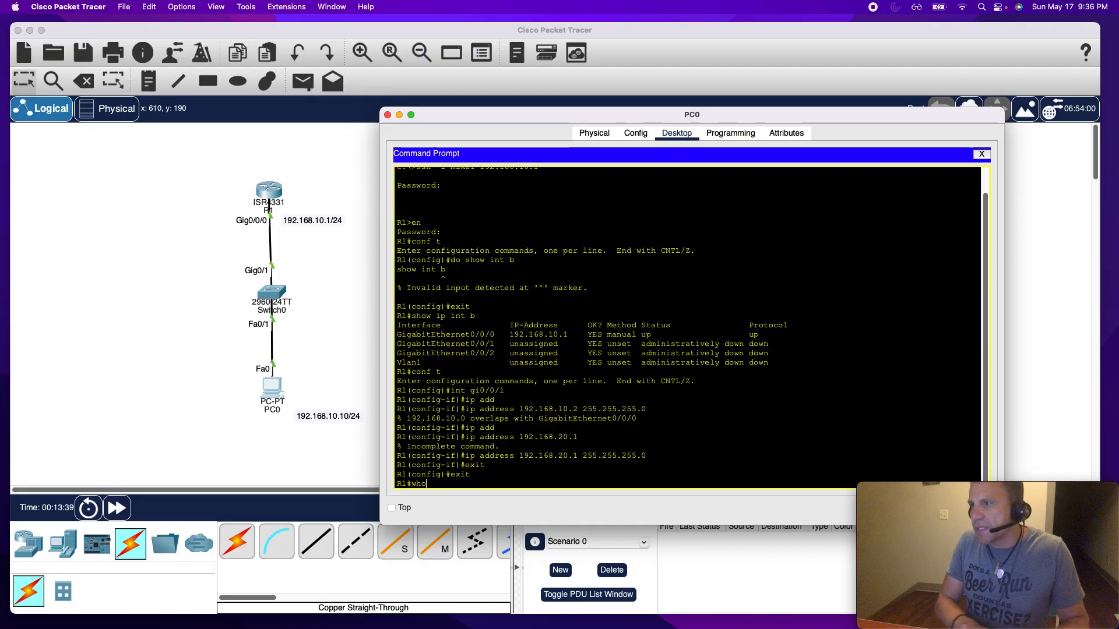
pyautogui.press('BackSpace')
pyautogui.press('BackSpace')
pyautogui.press('BackSpace')
pyautogui.write('show ip ')
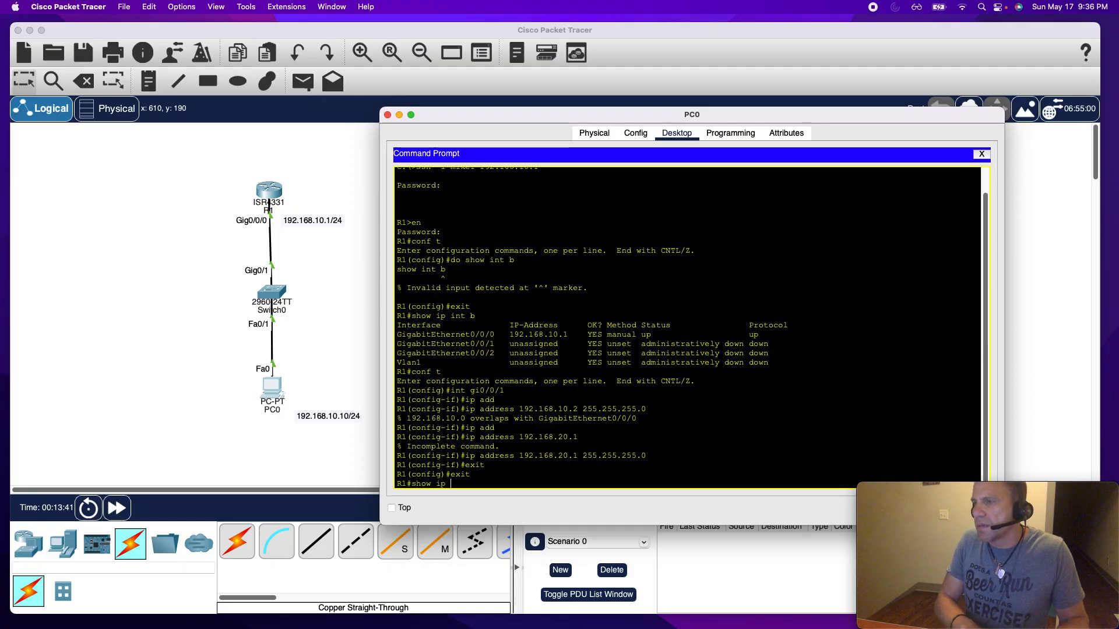
pyautogui.write('int b')
pyautogui.press('Return')
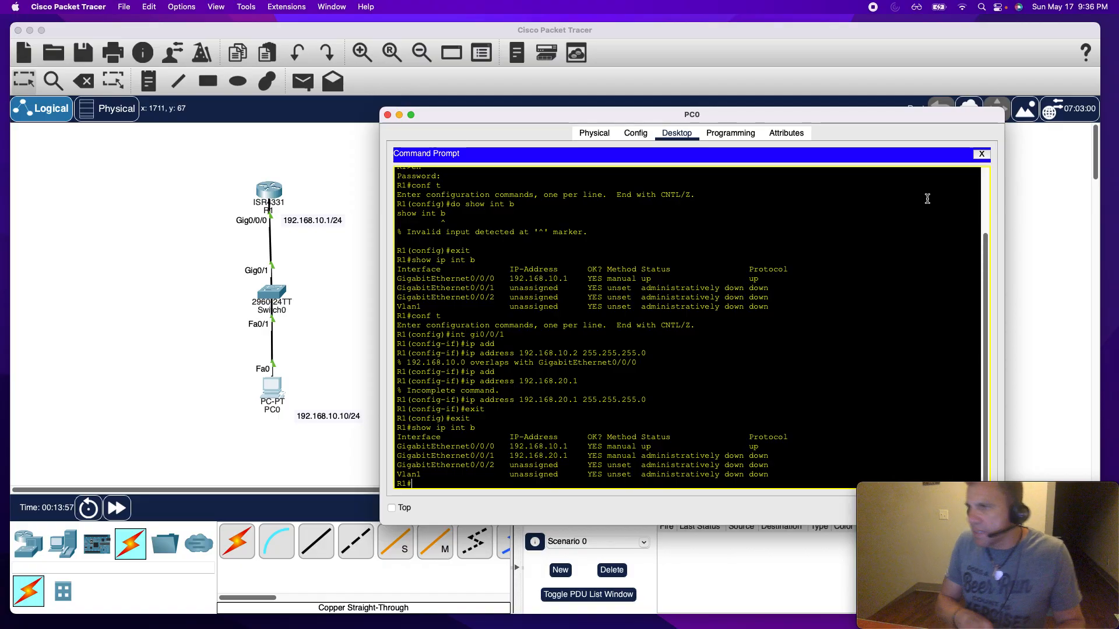
pyautogui.write('conf t')
pyautogui.press('Return')
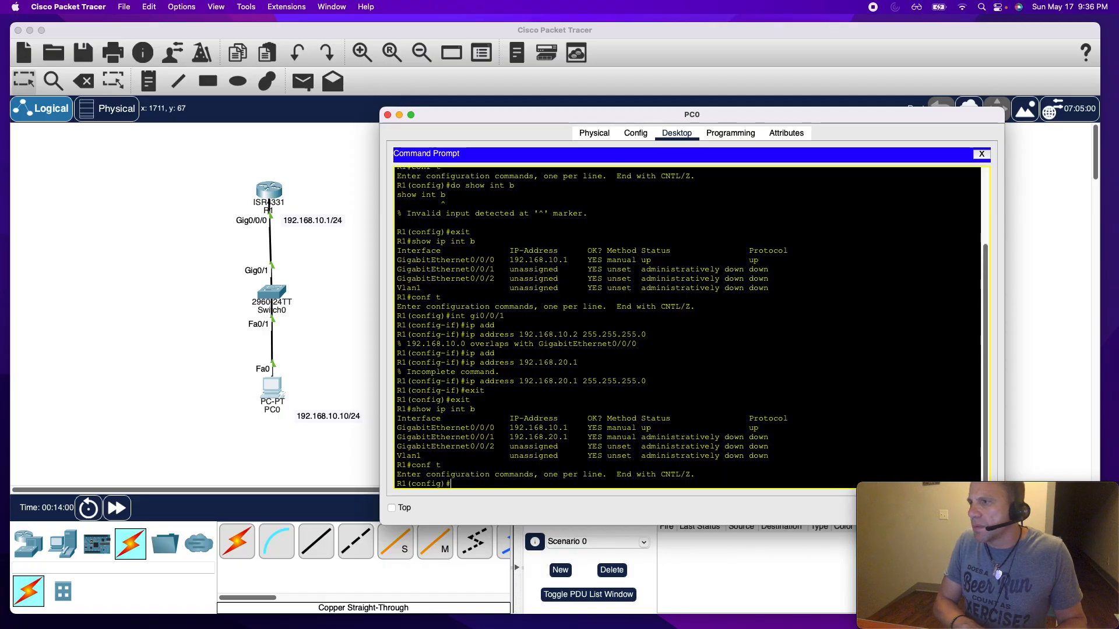
# Step: Issue no shutdown on interface GigabitEthernet0/0/1
pyautogui.write('int ')
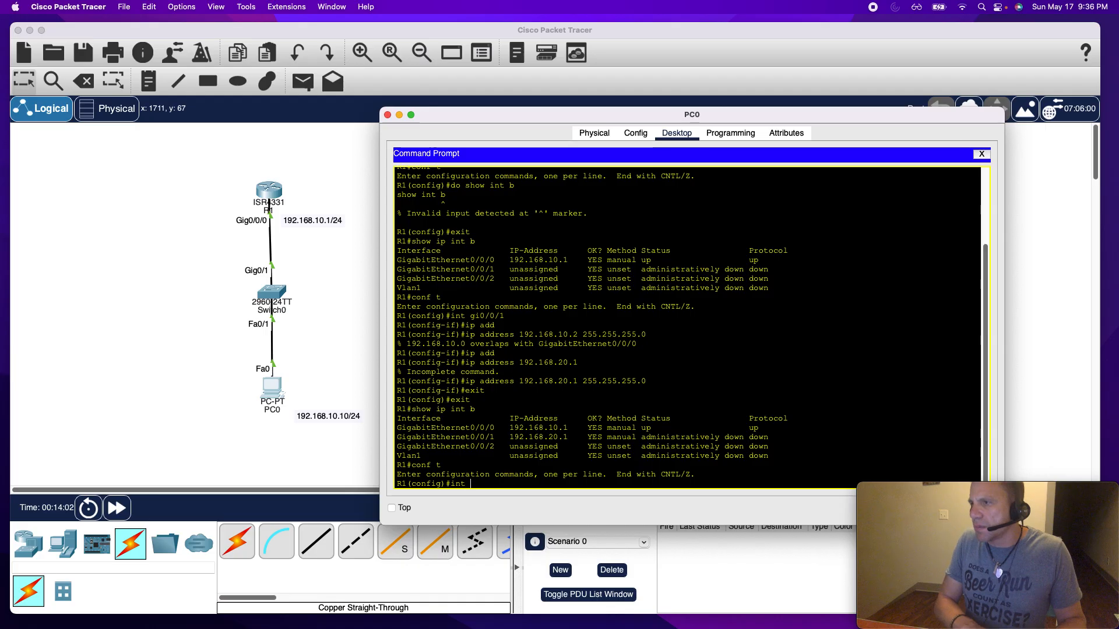
pyautogui.write('gi0/0/1')
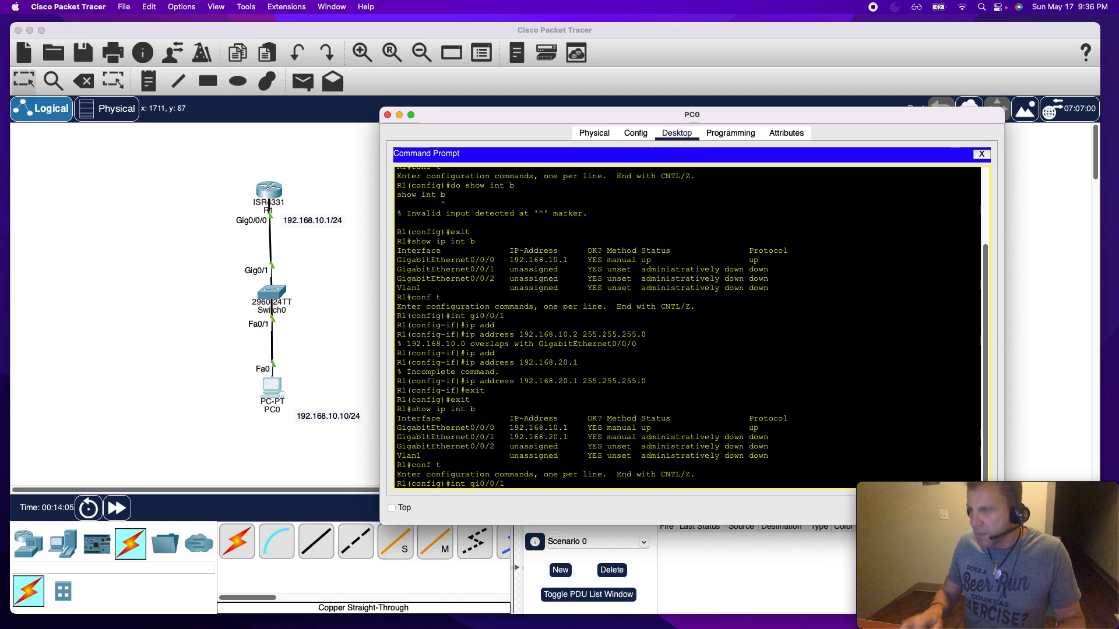
pyautogui.press('Return')
pyautogui.write('no shut')
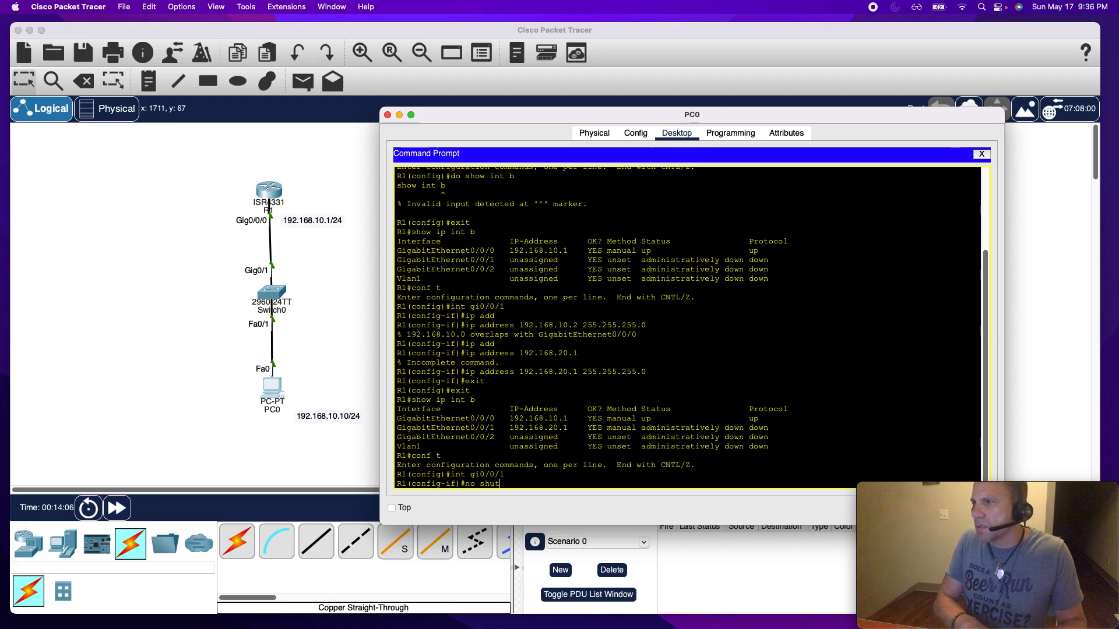
pyautogui.press('Return')
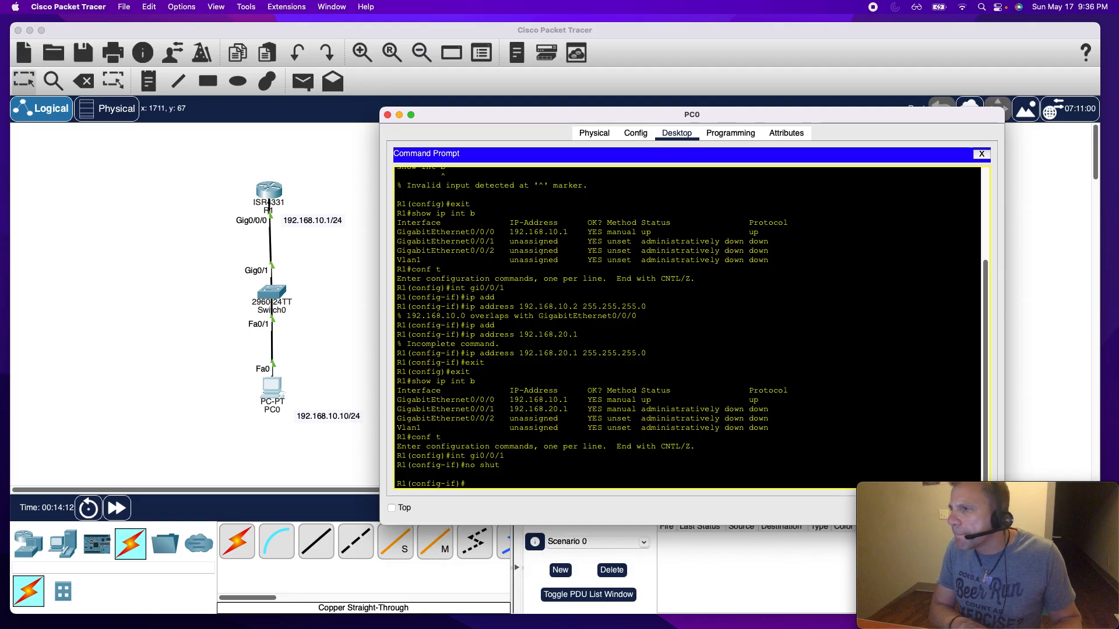
pyautogui.press('Return')
pyautogui.press('Return')
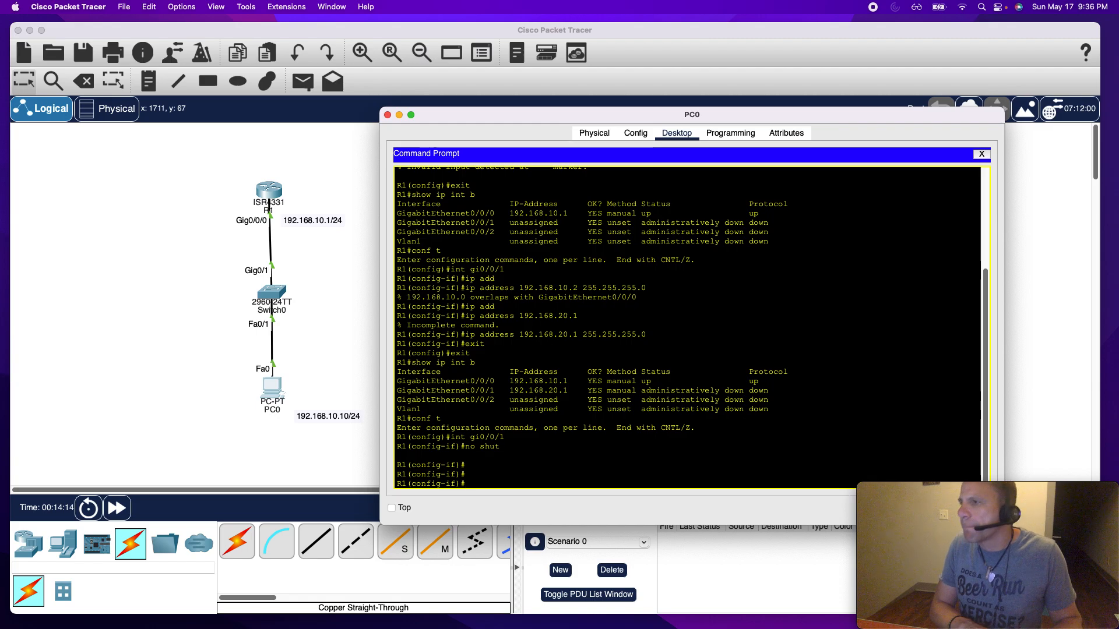
# Step: Exit configuration and rerun show ip int b, showing Gi0/0/1 down/down
pyautogui.write('exit')
pyautogui.press('Return')
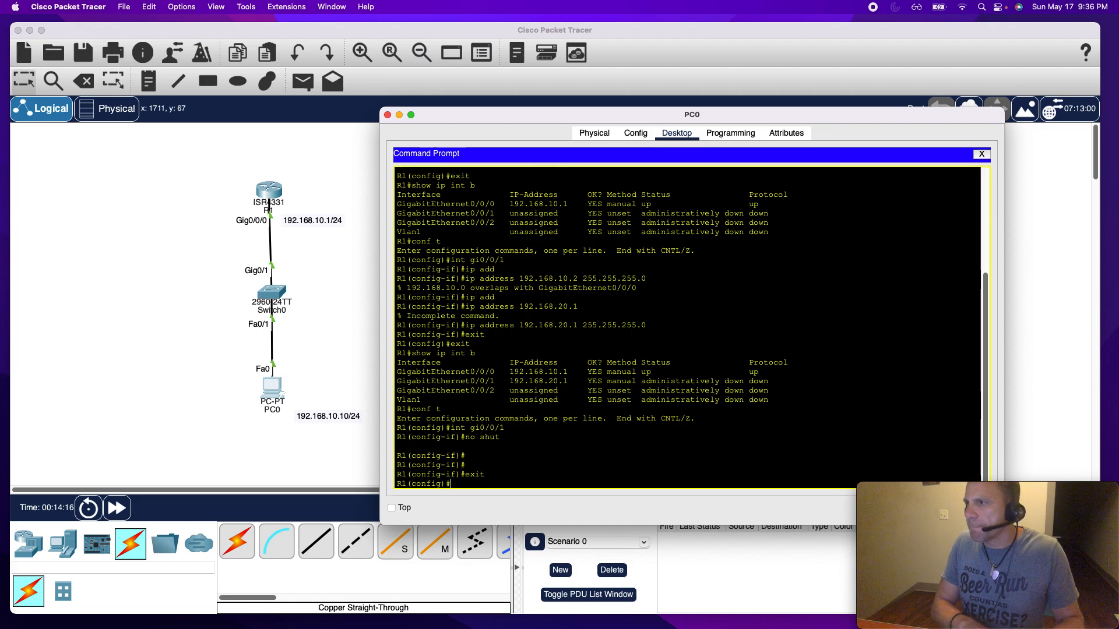
pyautogui.press('Return')
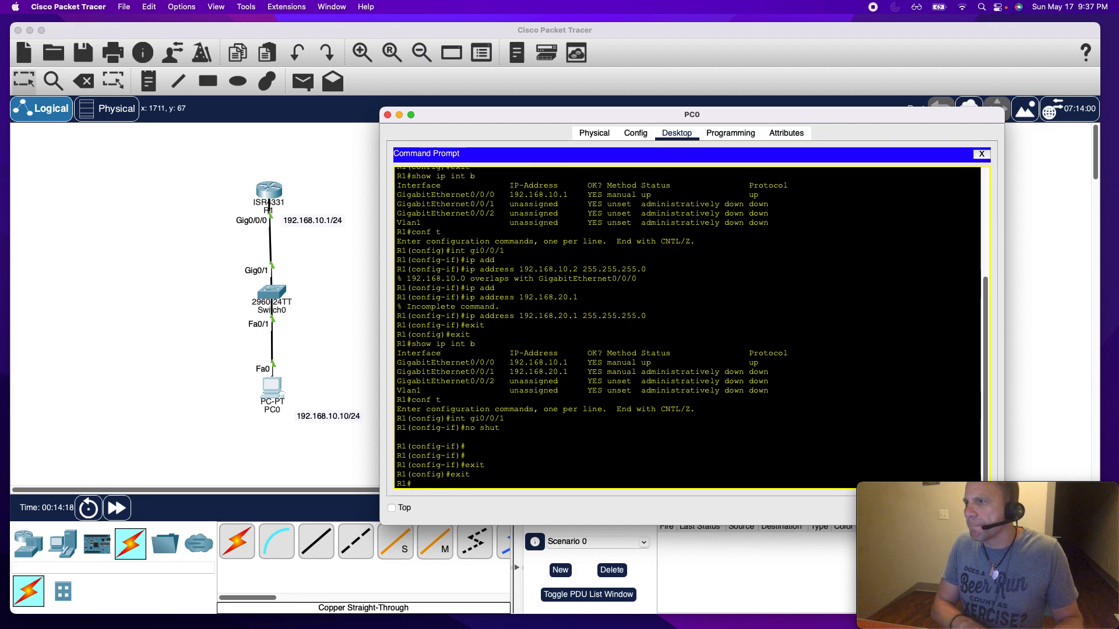
pyautogui.write('conf t')
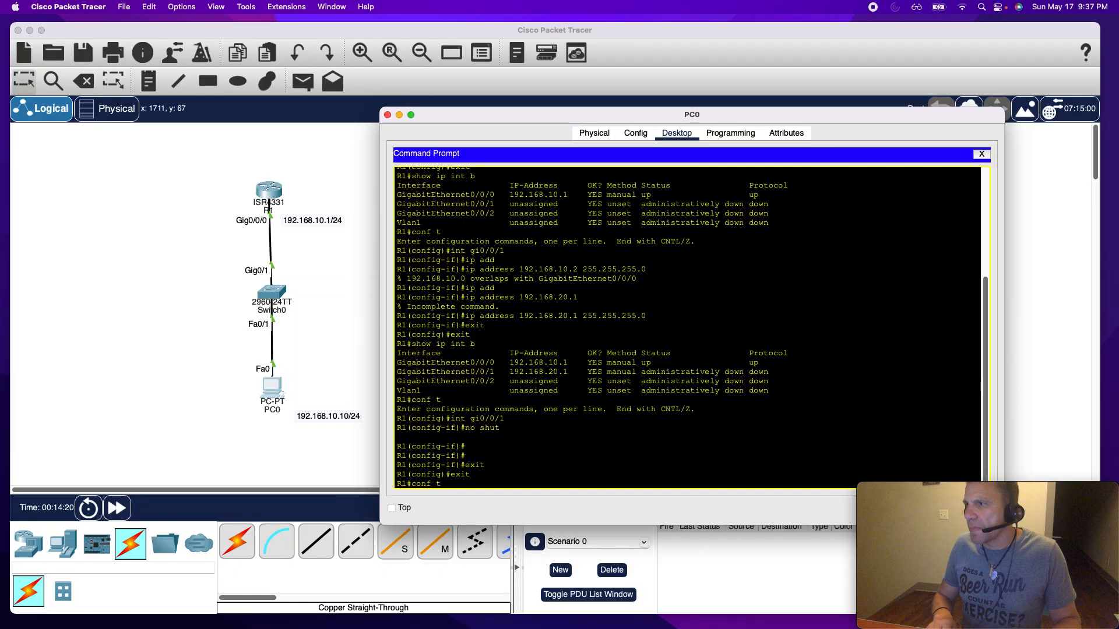
pyautogui.press('Up')
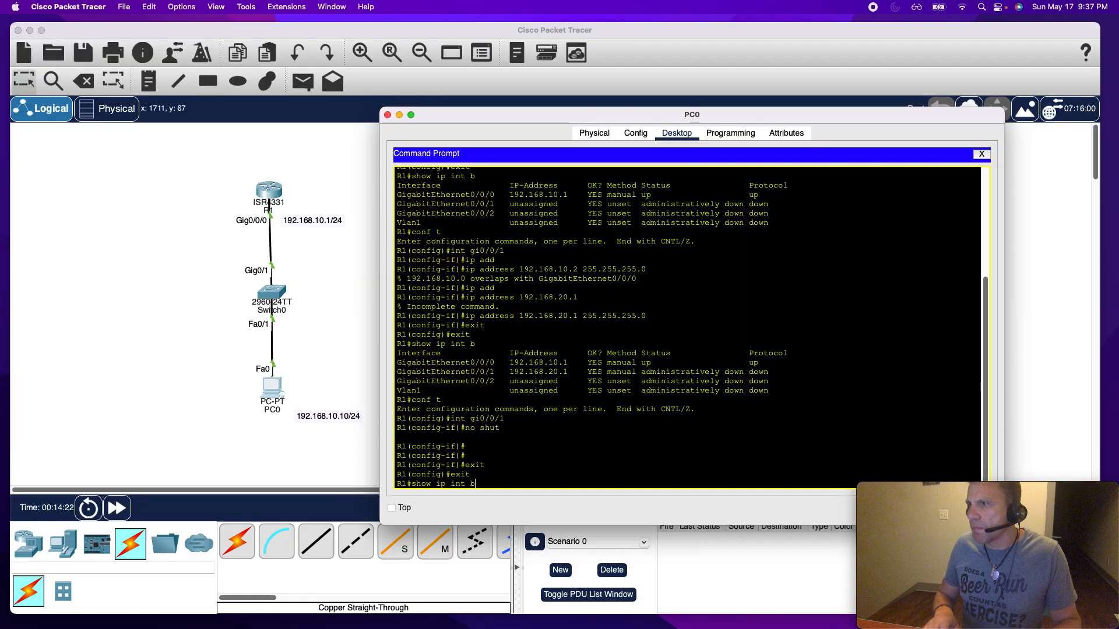
pyautogui.press('Return')
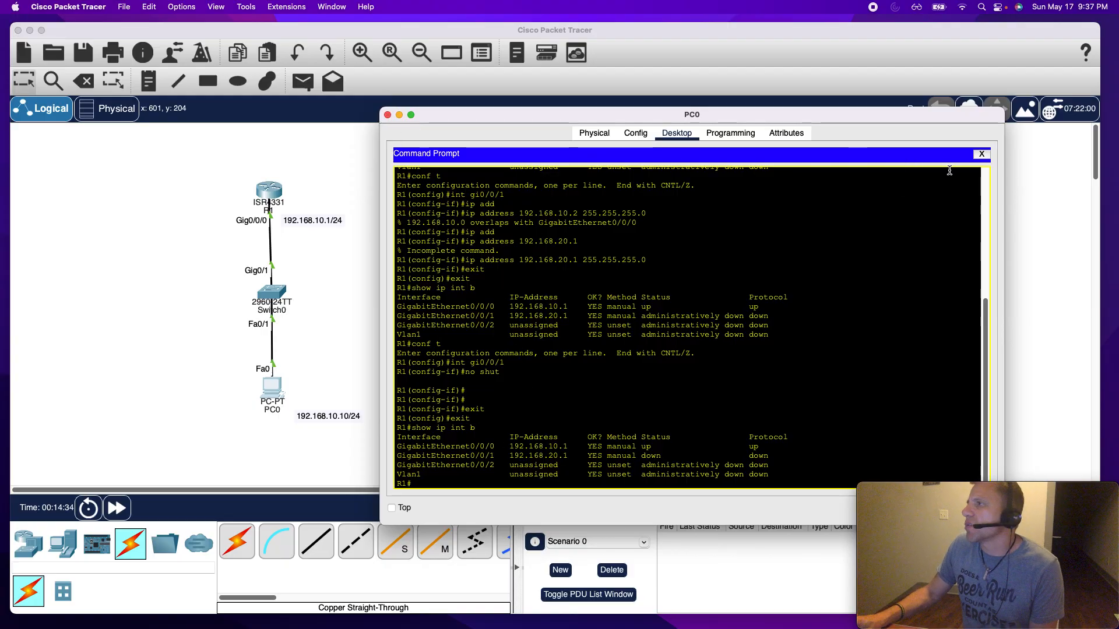
# Step: Close PC0's windows, run show ip int b on R1's CLI to confirm Gi0/0/1 at 192.168.20.1, then close R1
pyautogui.click(981, 155)
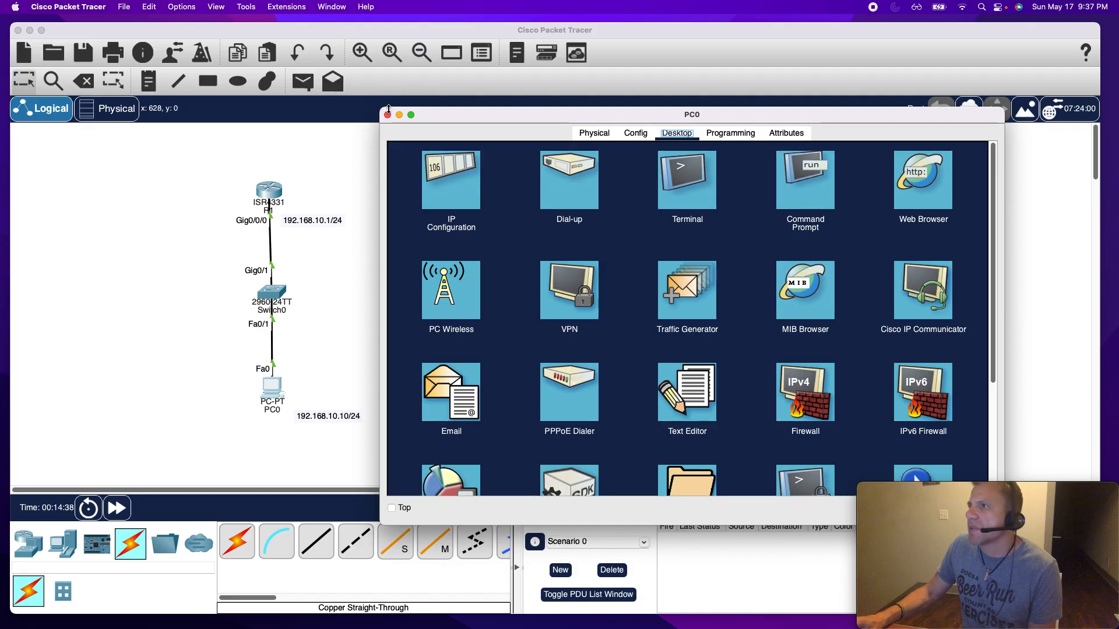
pyautogui.click(388, 115)
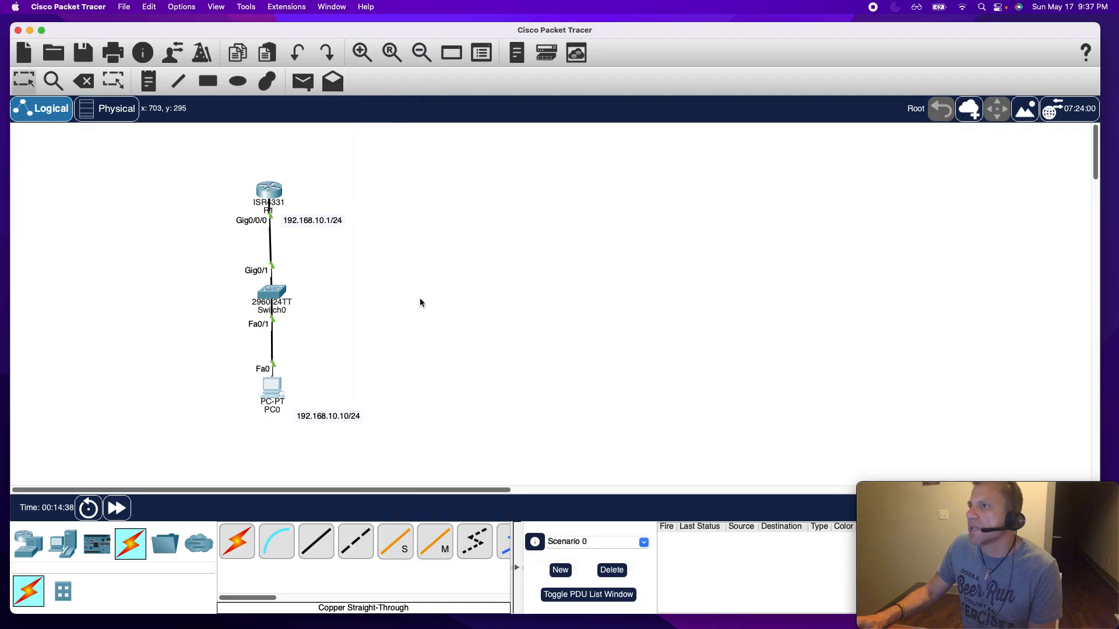
pyautogui.click(275, 189)
pyautogui.click(474, 306)
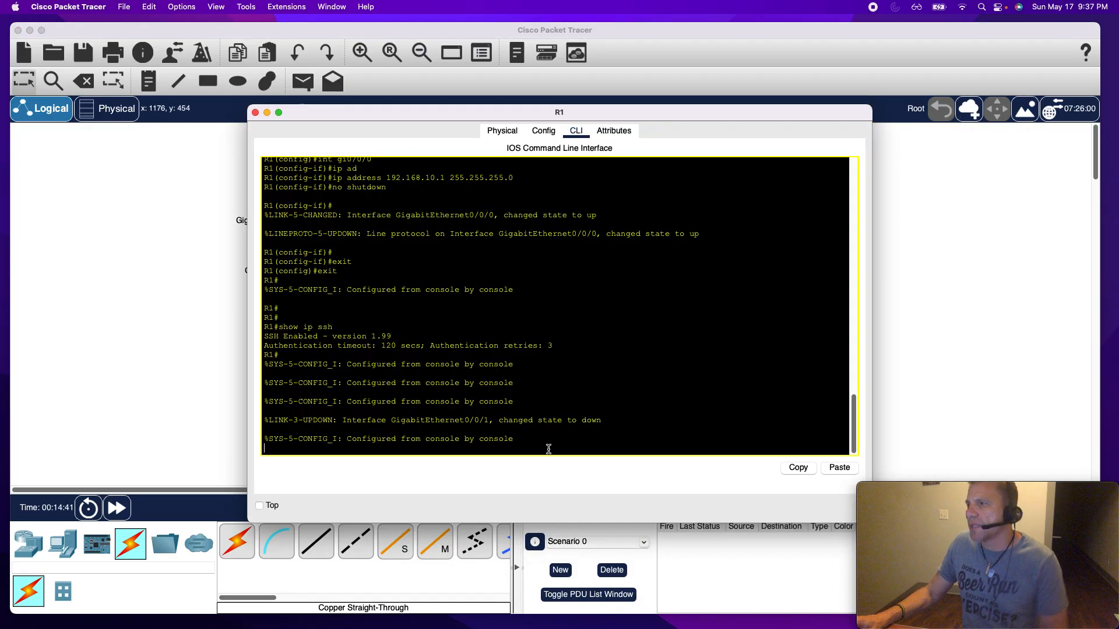
pyautogui.press('Return')
pyautogui.press('Return')
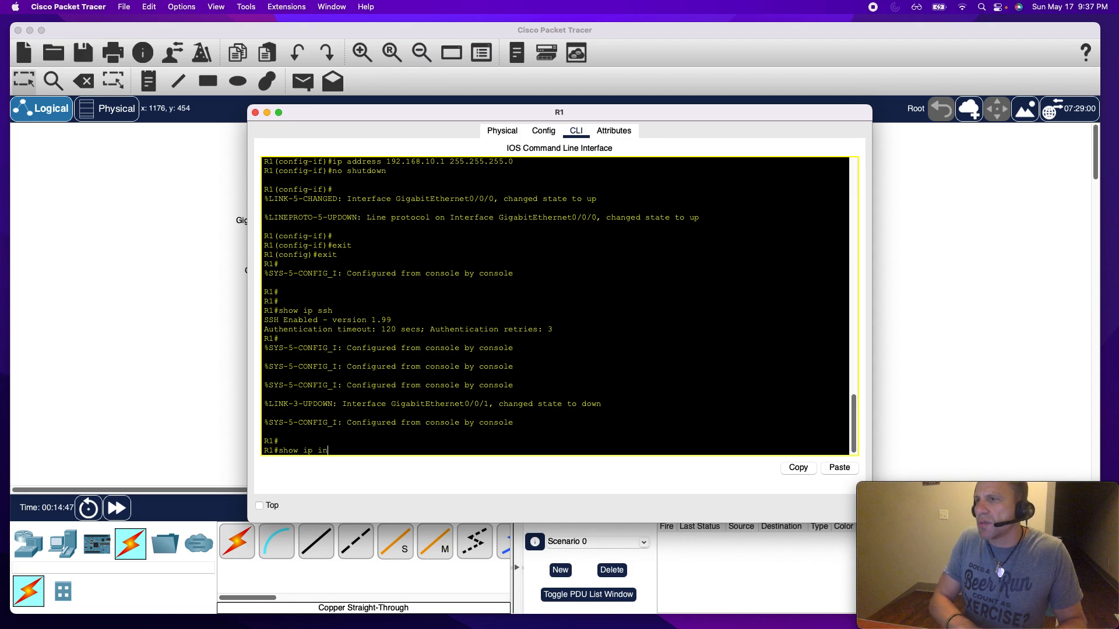
pyautogui.press('Return')
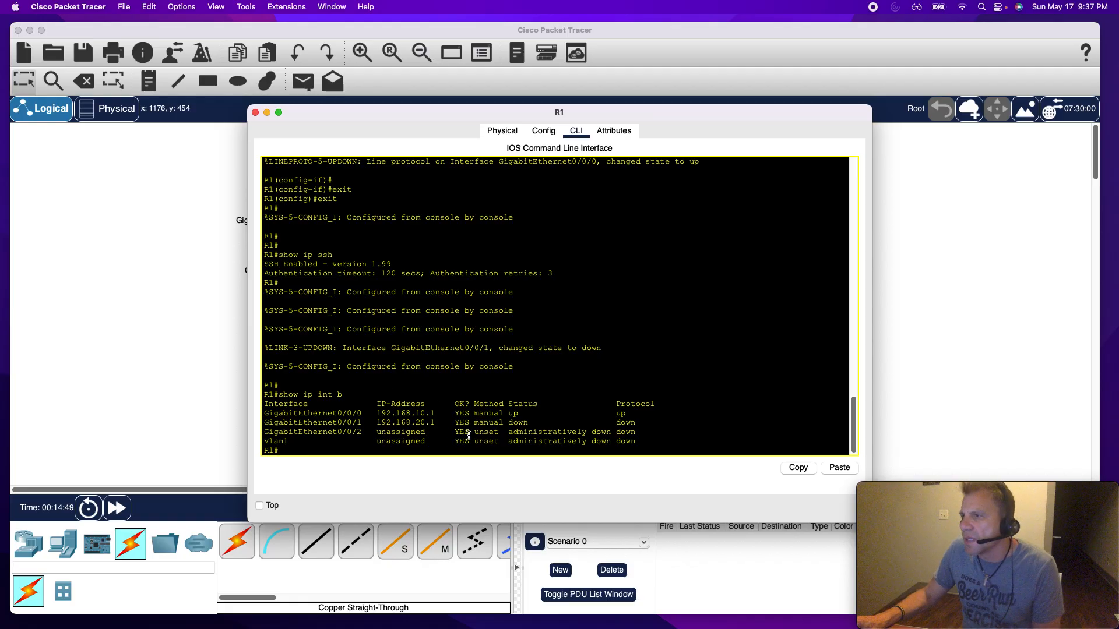
pyautogui.moveTo(641, 423); pyautogui.dragTo(273, 424)
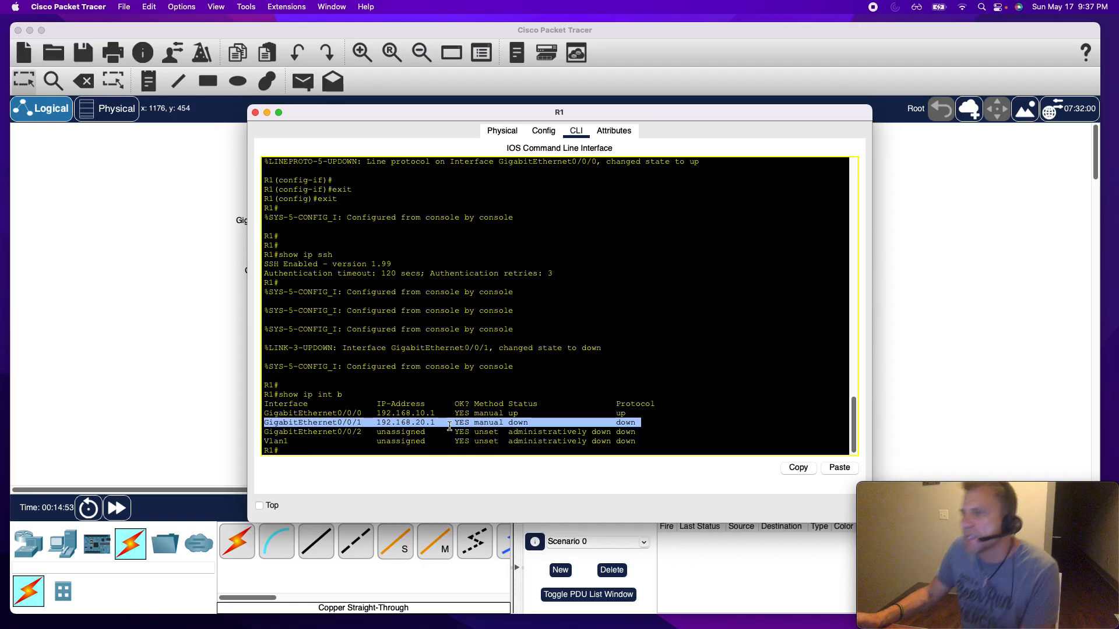
pyautogui.click(256, 113)
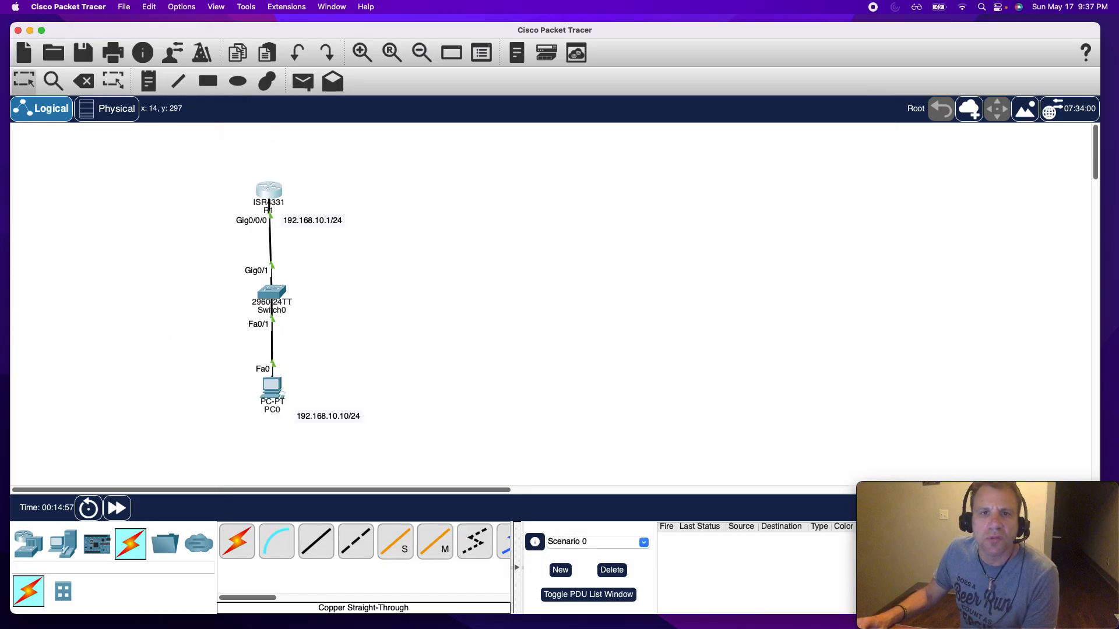
# Step: Bring the SSH Lab MOP.rtf notes on screen and highlight the !R1 Configuration heading and 2048 key size
pyautogui.moveTo(0, 67); pyautogui.dragTo(572, 91)
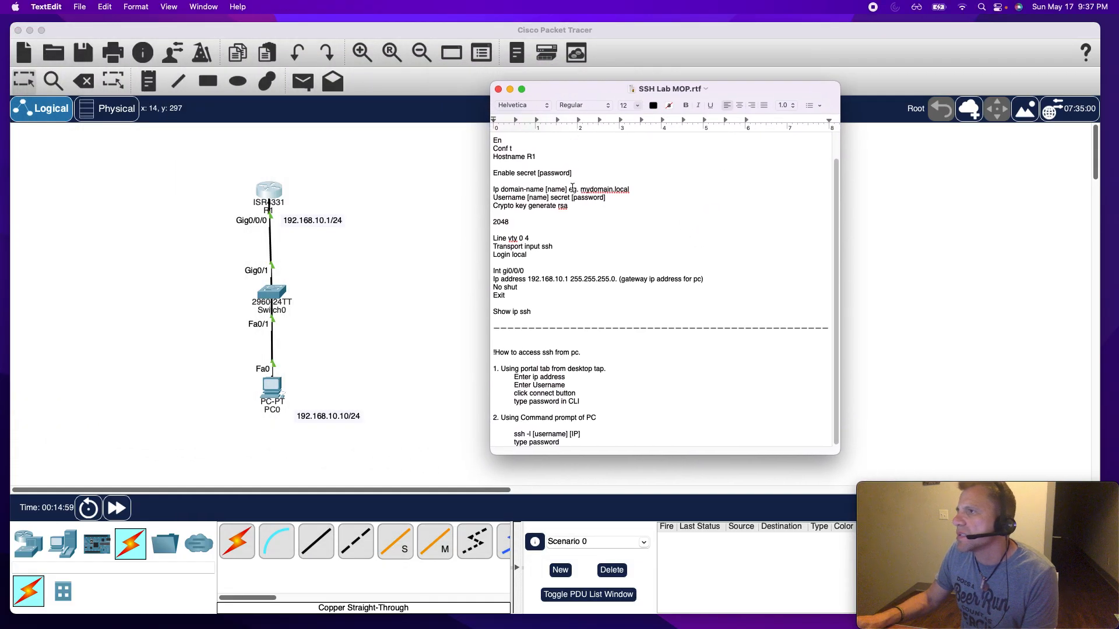
pyautogui.moveTo(837, 166); pyautogui.dragTo(839, 145)
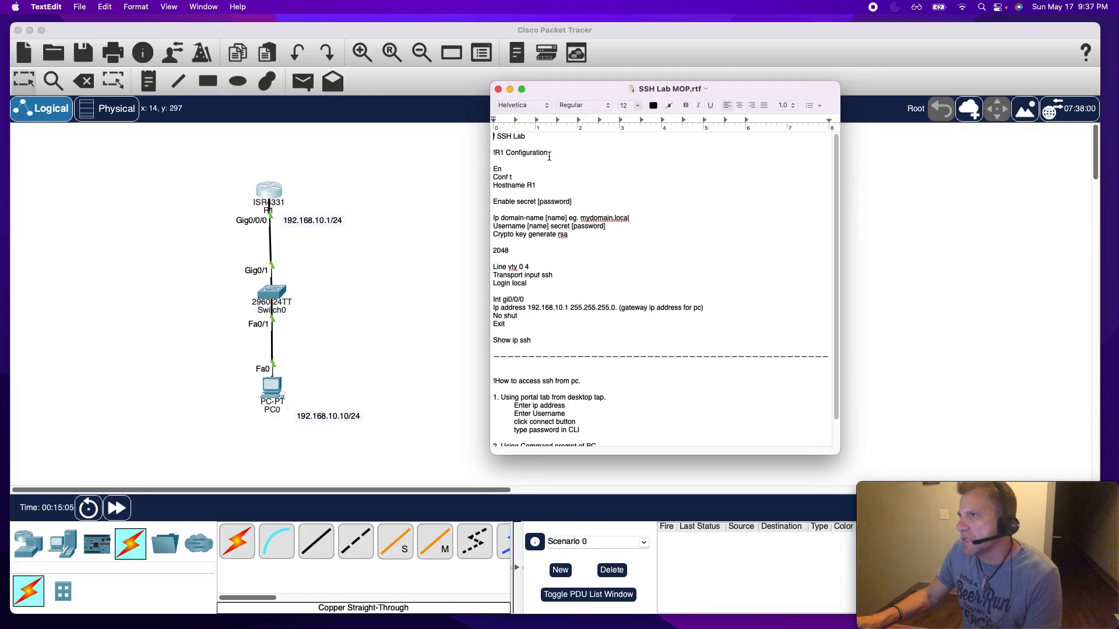
pyautogui.moveTo(549, 153); pyautogui.dragTo(507, 147)
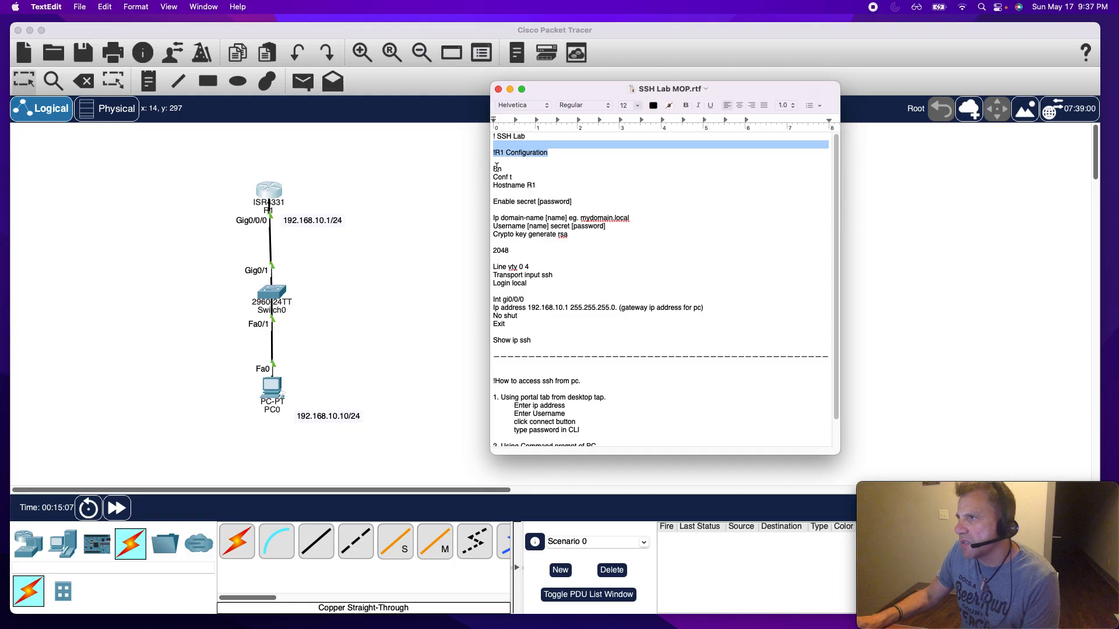
pyautogui.click(513, 168)
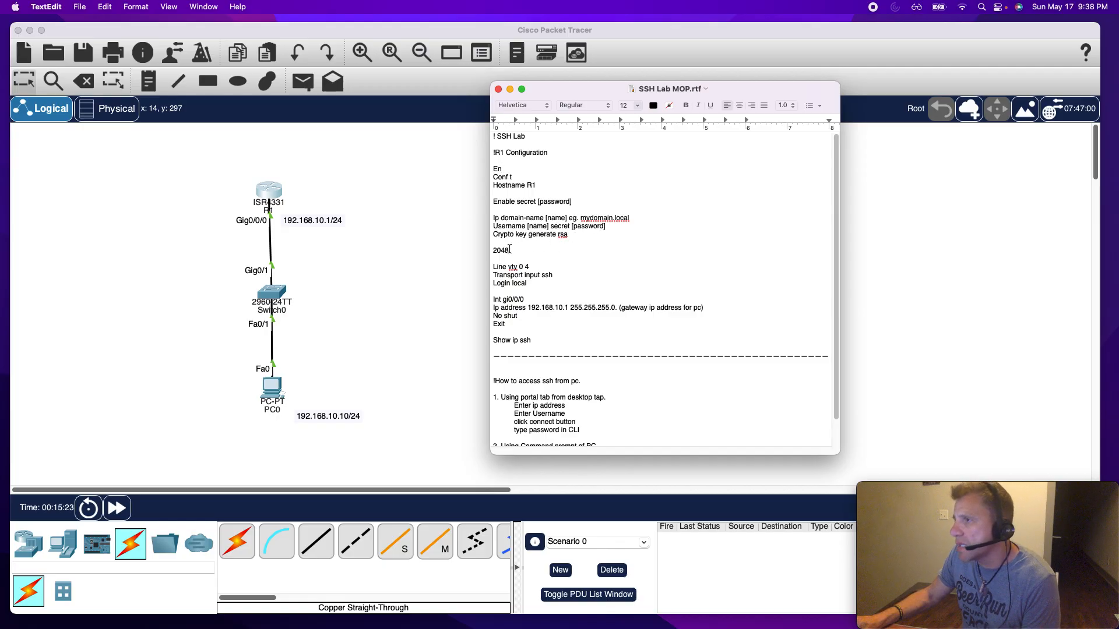
pyautogui.moveTo(518, 249); pyautogui.dragTo(480, 244)
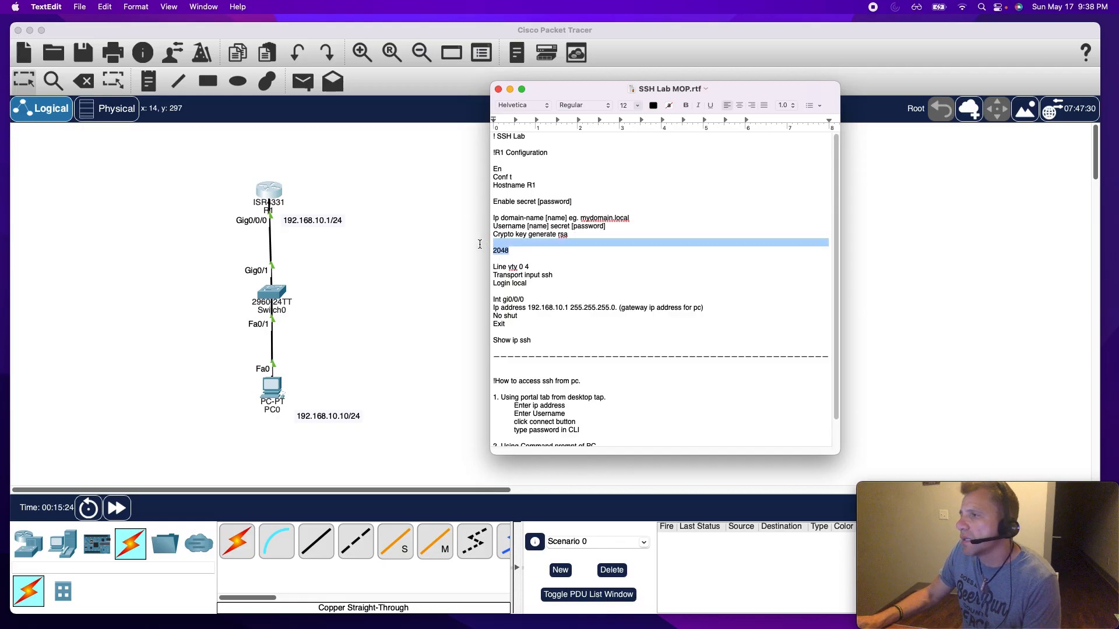
pyautogui.click(513, 256)
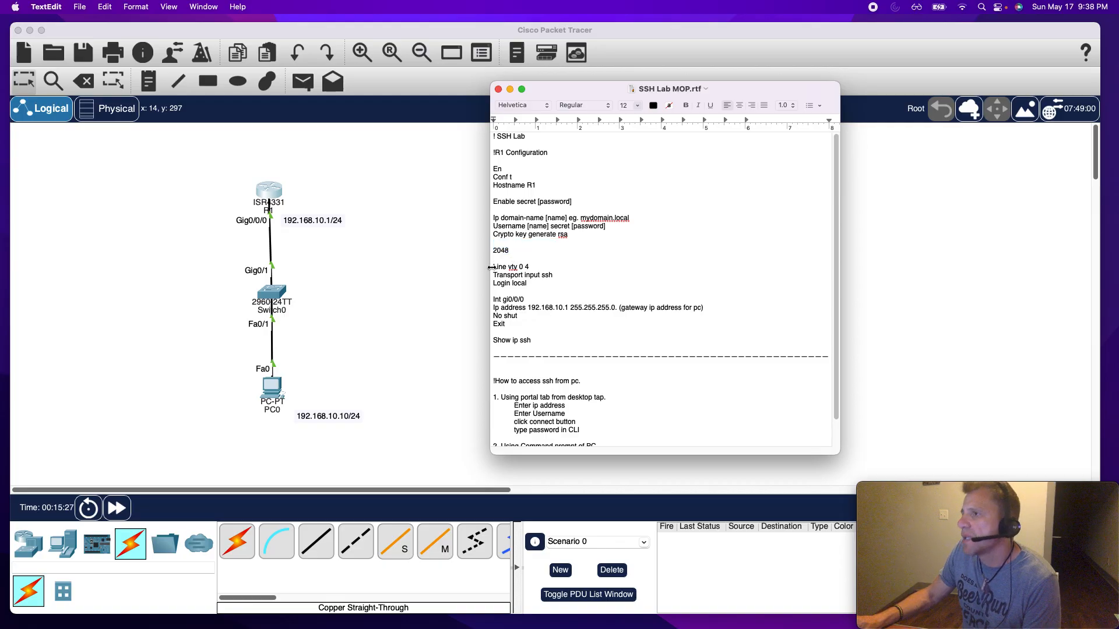
# Step: Highlight the vty line, Int gi0/0/0 block, Show ip ssh, Enable secret–Transport input steps, and ssh -l login
pyautogui.moveTo(493, 266); pyautogui.dragTo(527, 267)
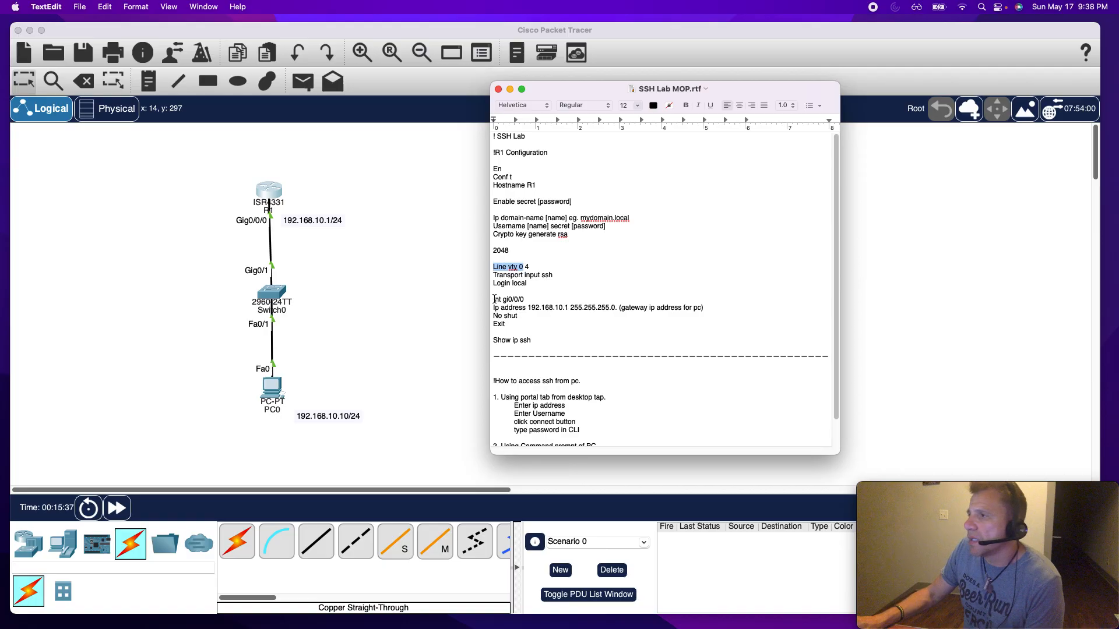
pyautogui.moveTo(494, 299); pyautogui.dragTo(574, 325)
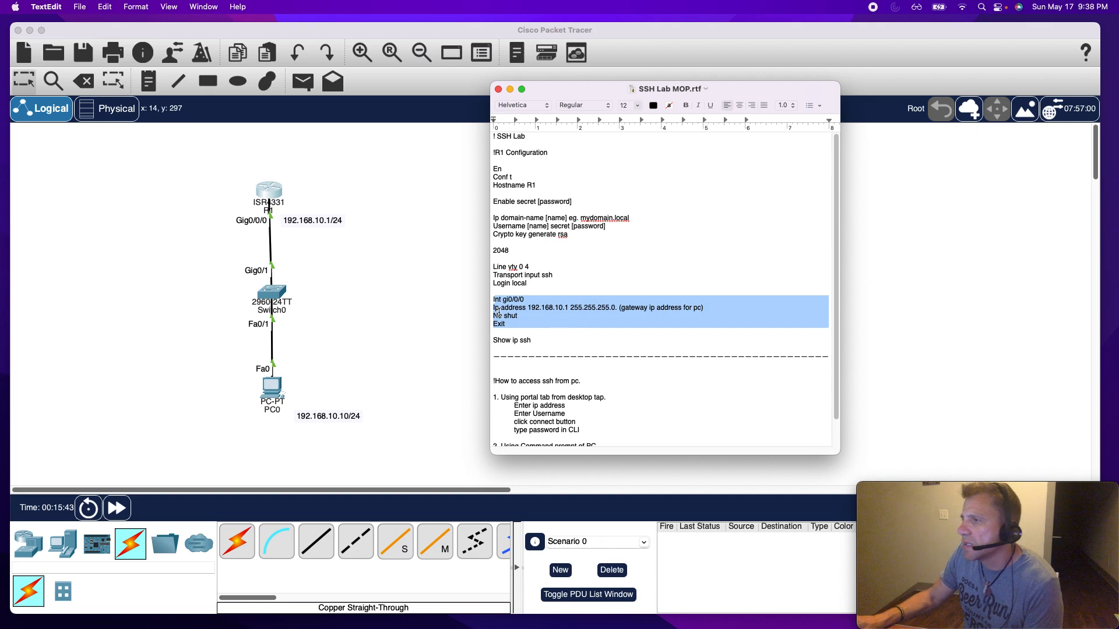
pyautogui.click(543, 337)
pyautogui.tripleClick(505, 344)
pyautogui.click(544, 332)
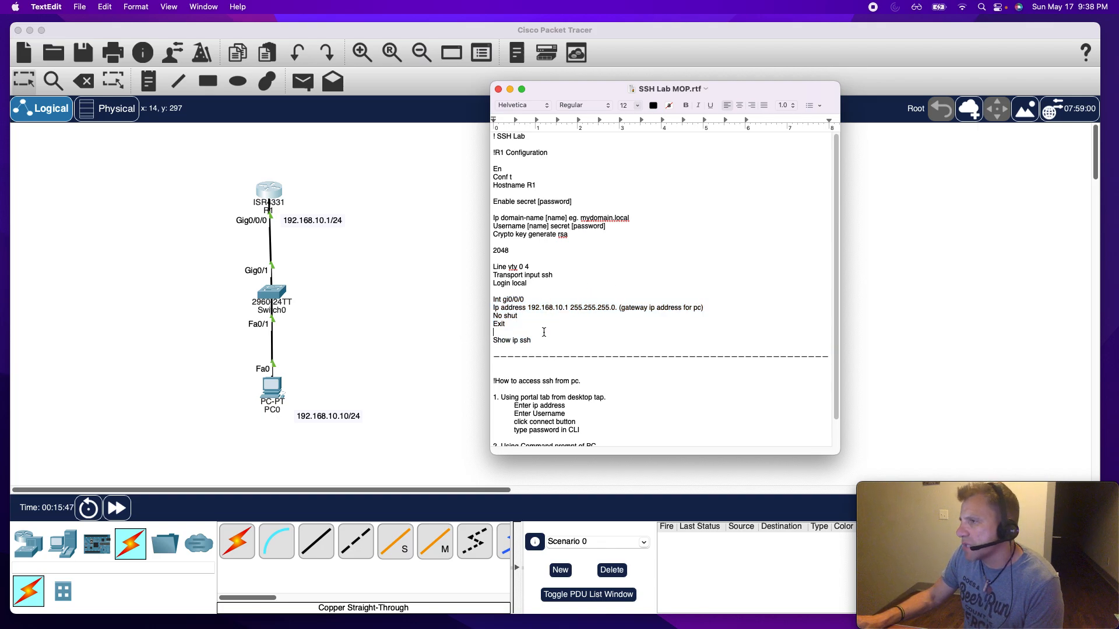
pyautogui.moveTo(541, 338); pyautogui.dragTo(489, 338)
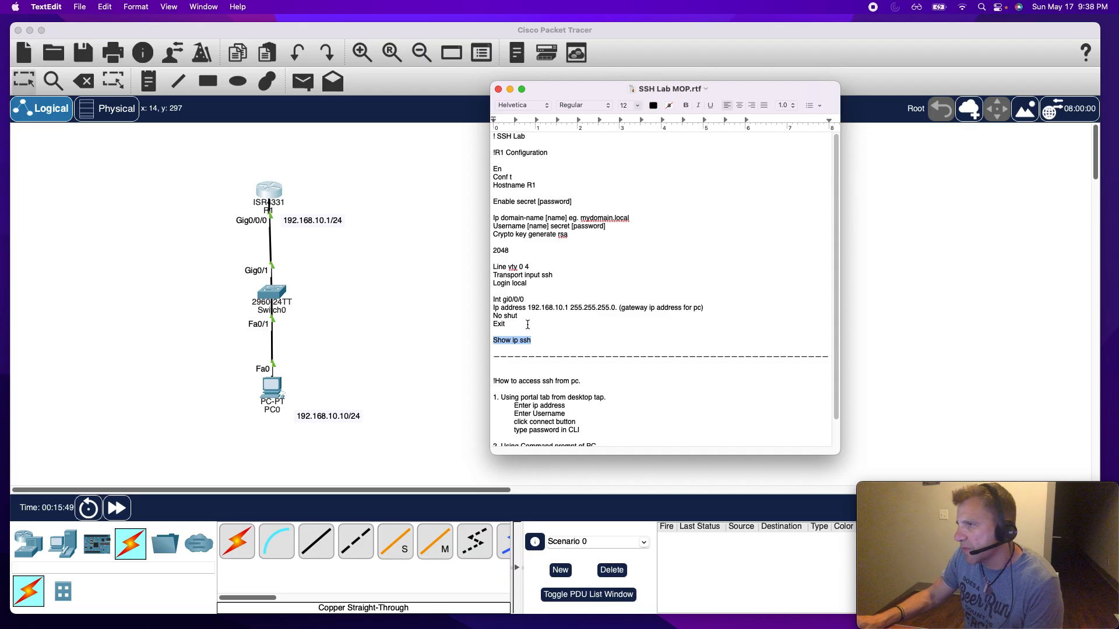
pyautogui.moveTo(540, 278); pyautogui.dragTo(477, 200)
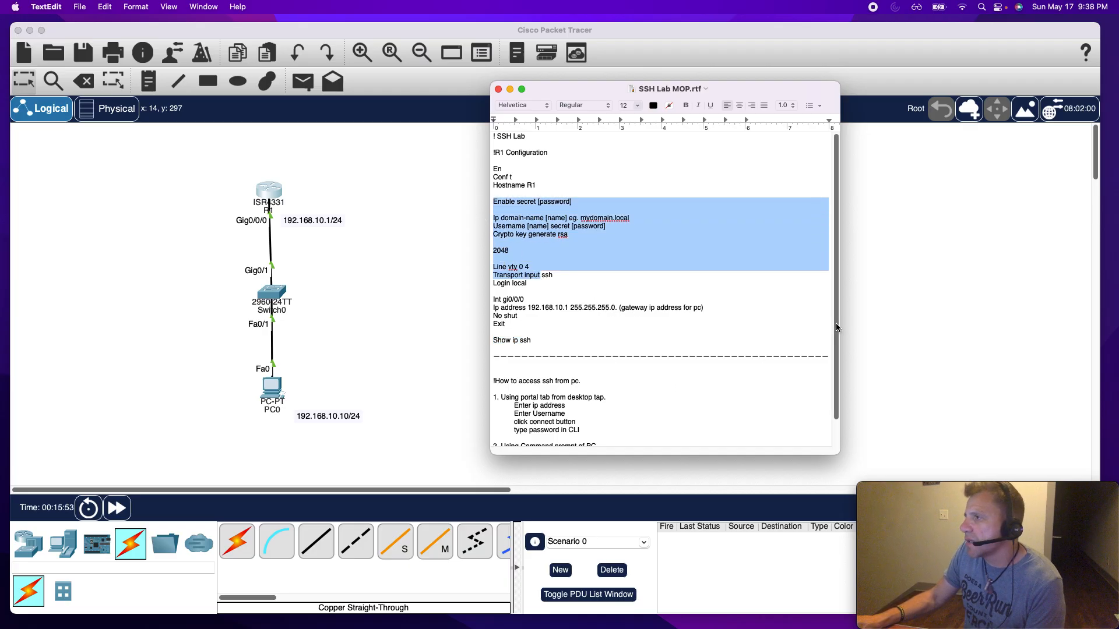
pyautogui.scroll(-2, 835, 323)
pyautogui.moveTo(560, 442); pyautogui.dragTo(507, 435)
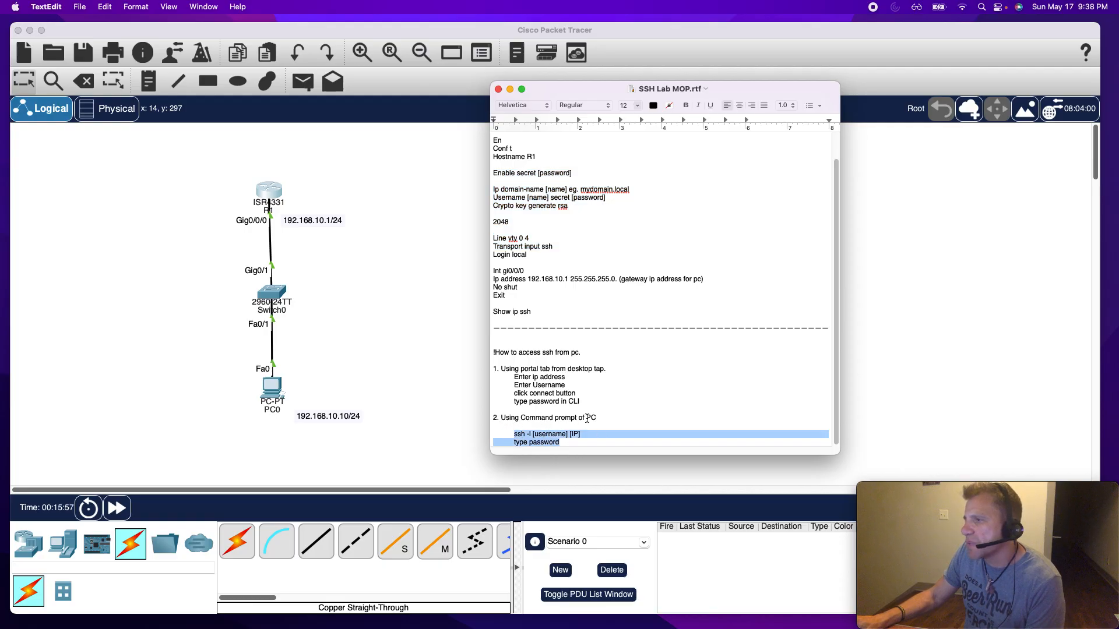